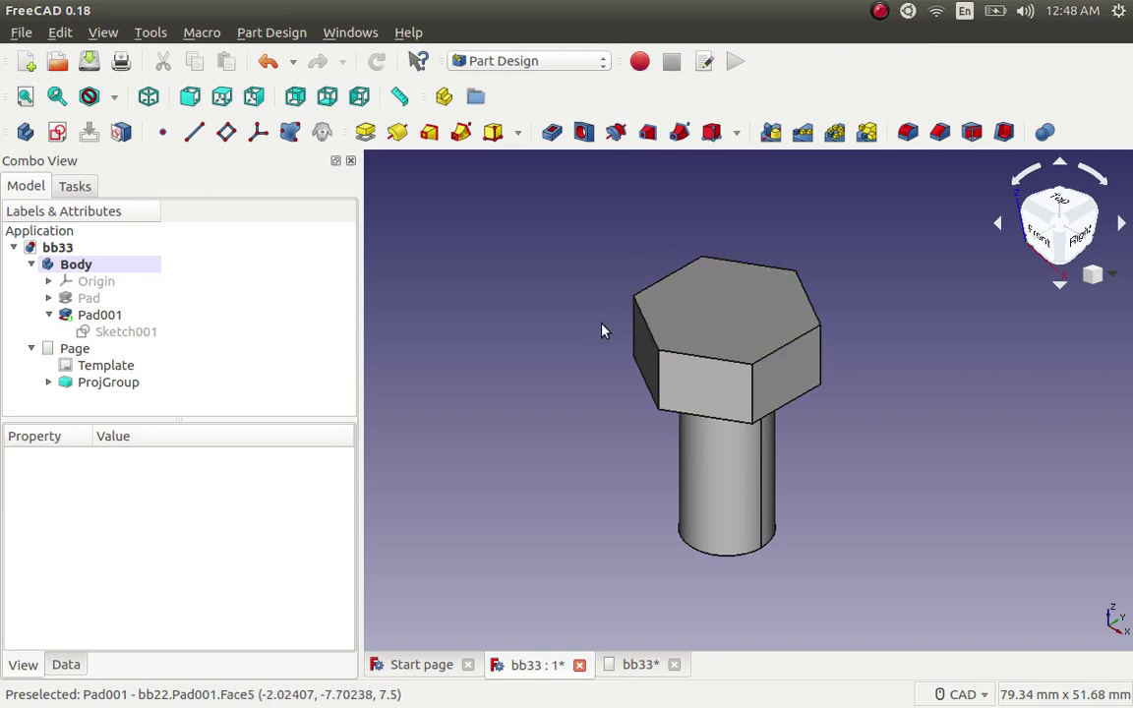
Check the workbench list and keep Part Design as the active workbench.
left_click(607, 65)
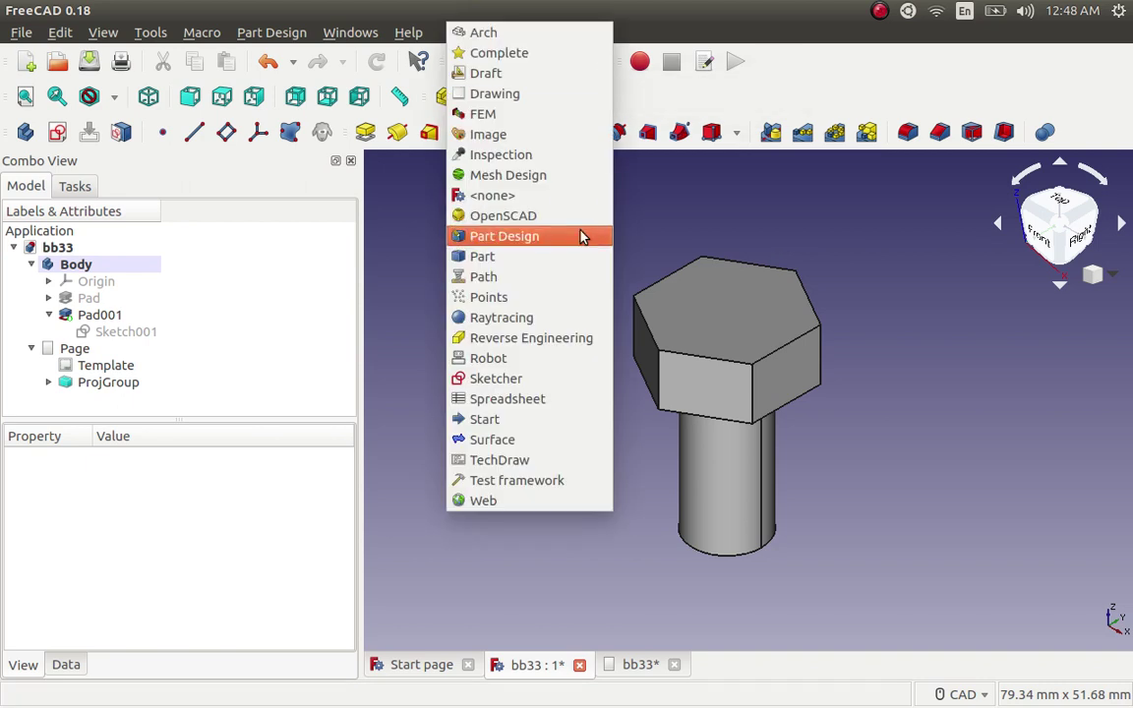
left_click(812, 77)
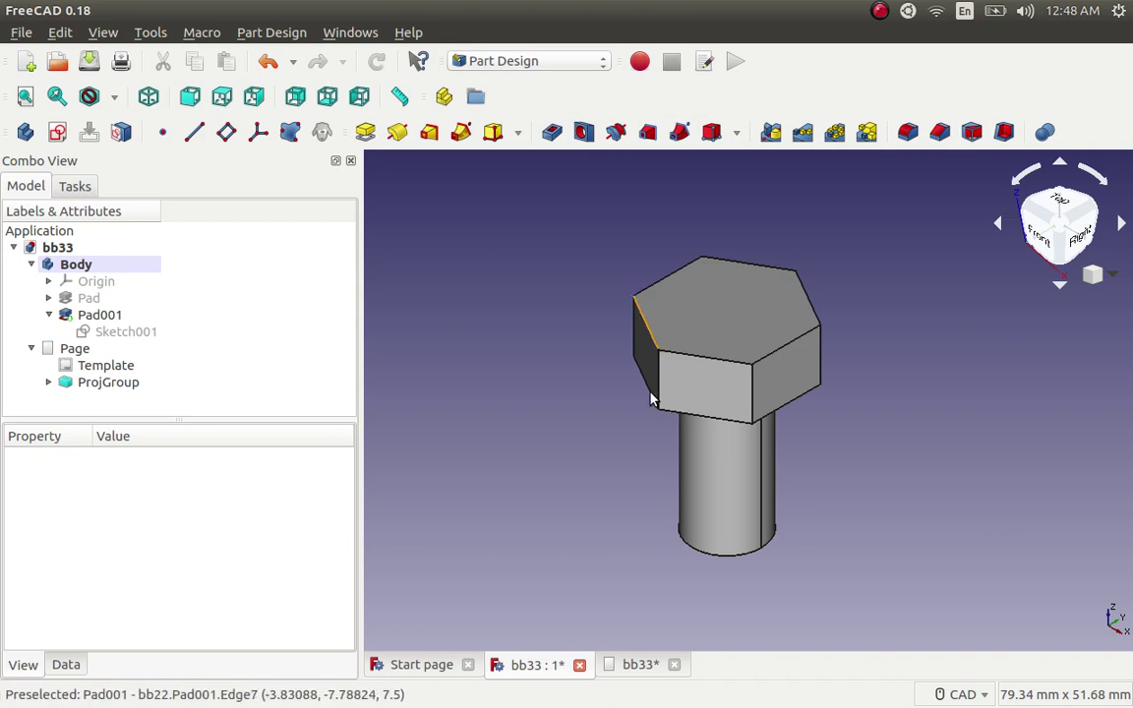
scroll(710, 362, "up", 2)
scroll(700, 362, "up", 1)
scroll(679, 366, "down", 1)
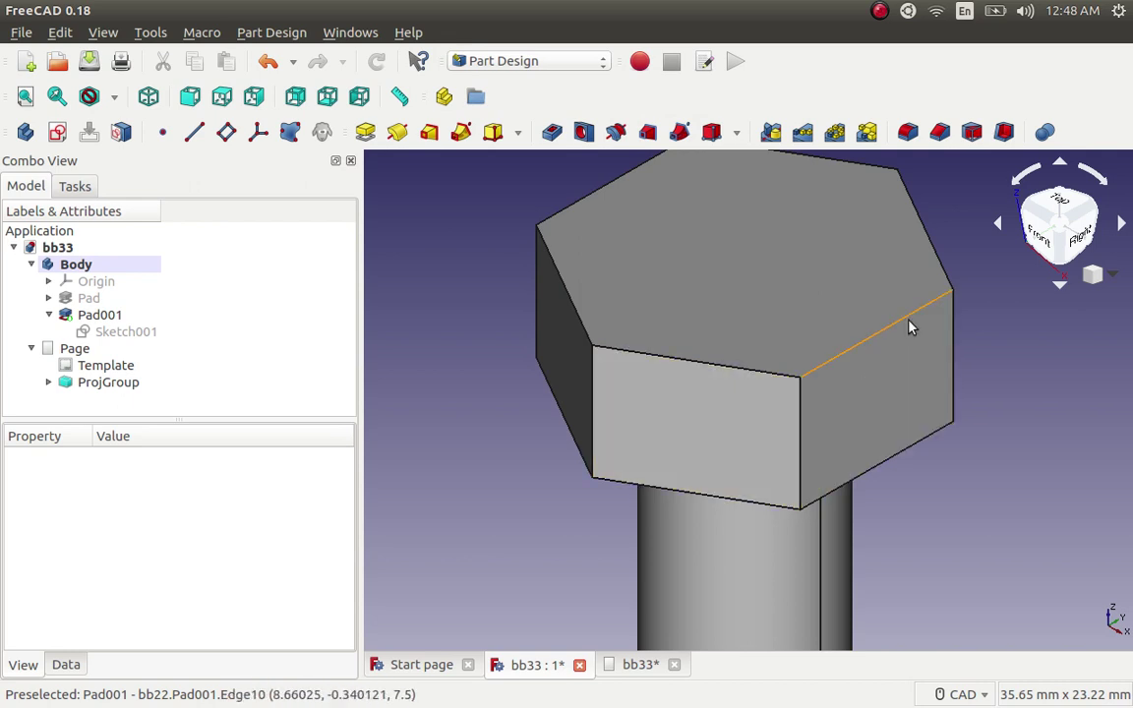
scroll(609, 379, "down", 3)
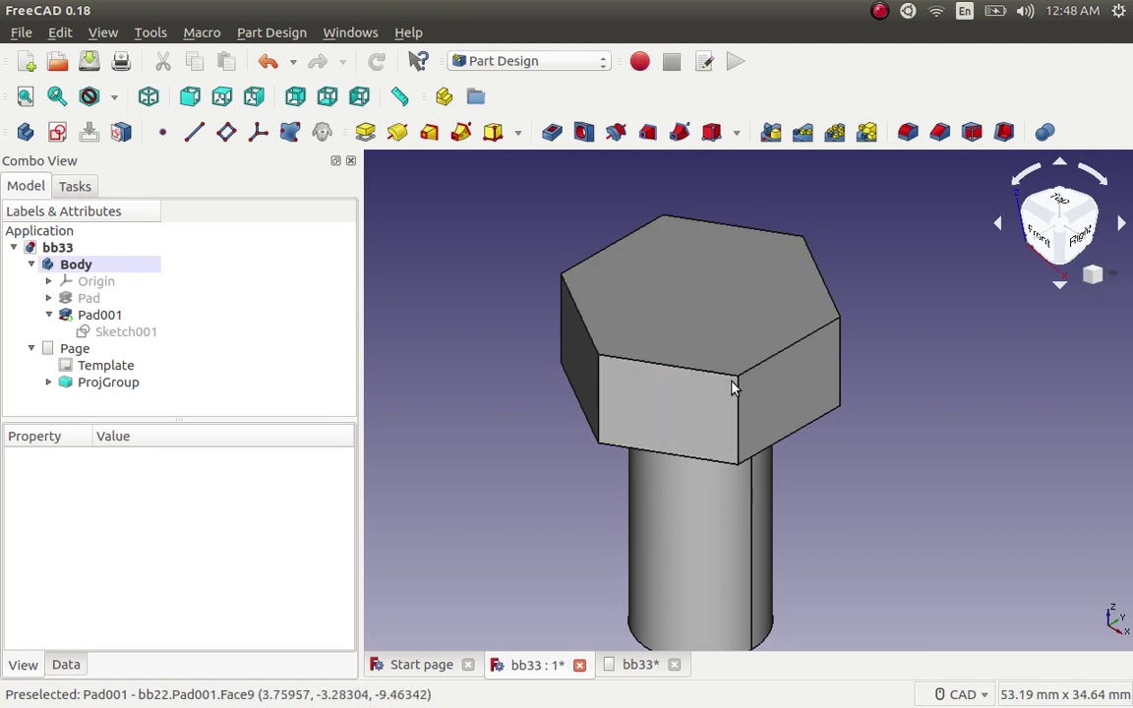
scroll(696, 328, "down", 3)
scroll(711, 285, "up", 1)
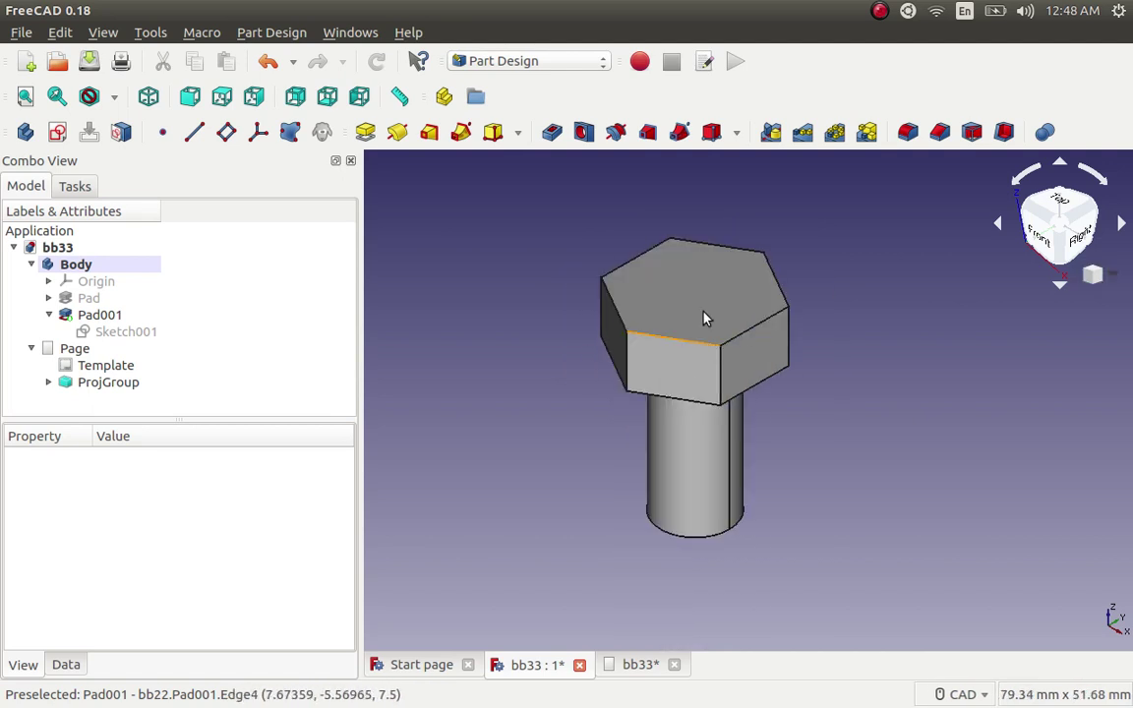
Start a new sketch in the body and choose YZ_Plane as its plane.
left_click(57, 137)
scroll(472, 324, "down", 3)
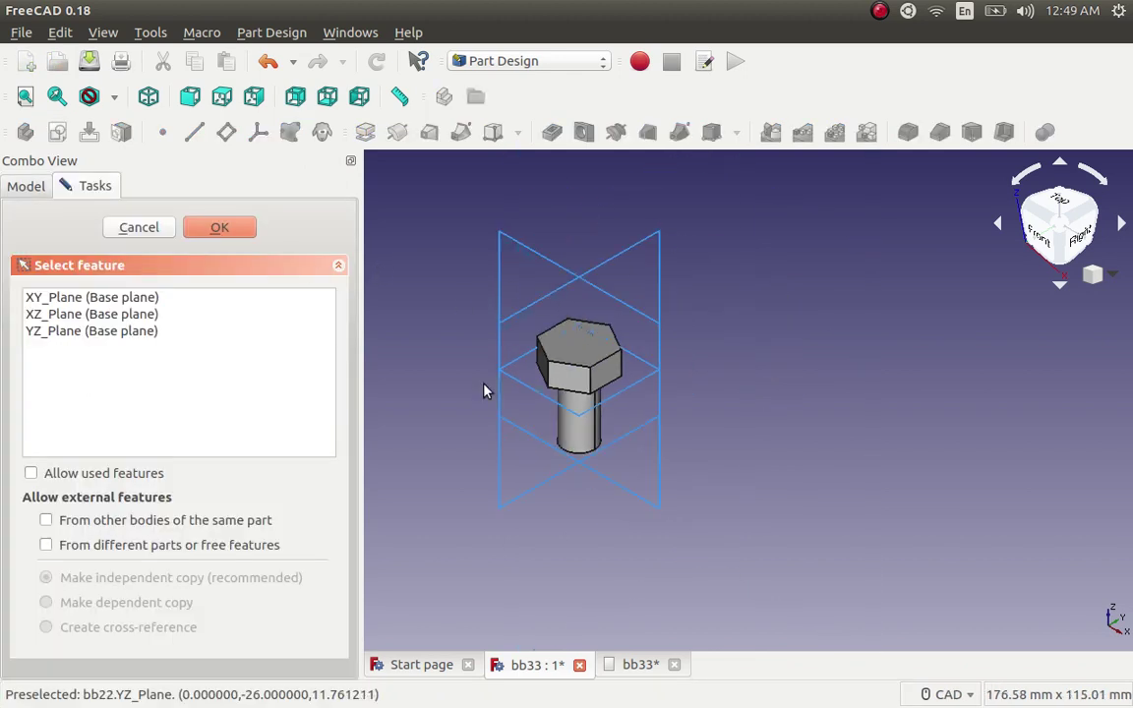
scroll(482, 295, "up", 3)
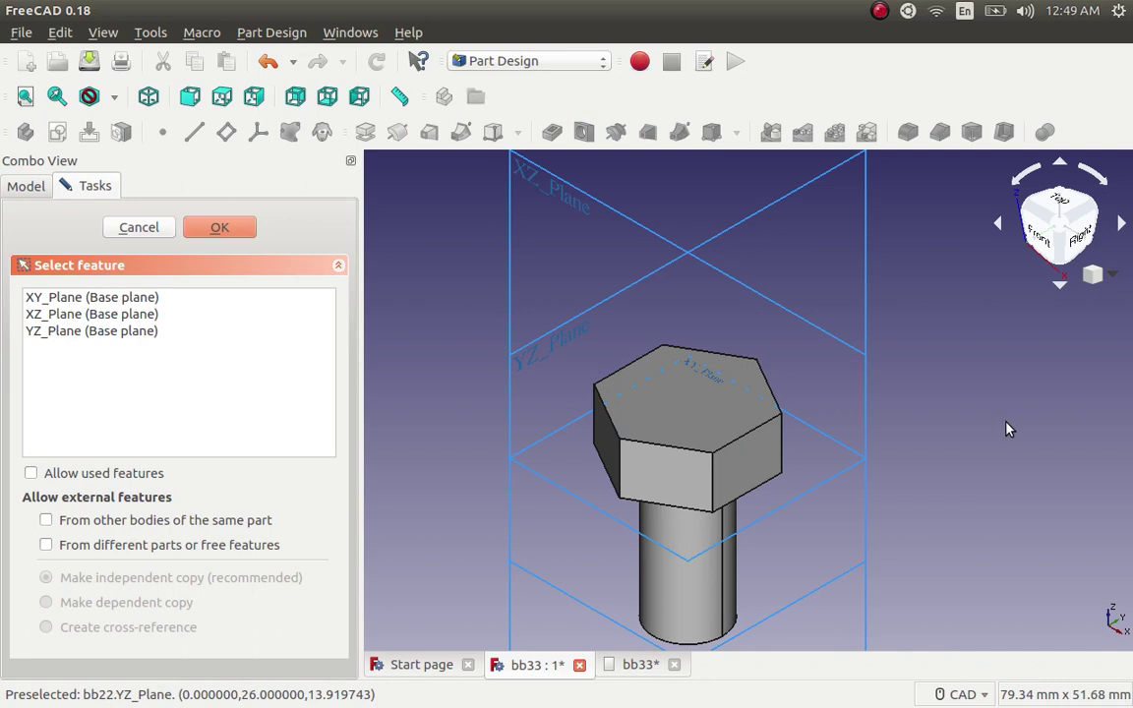
left_click(800, 196)
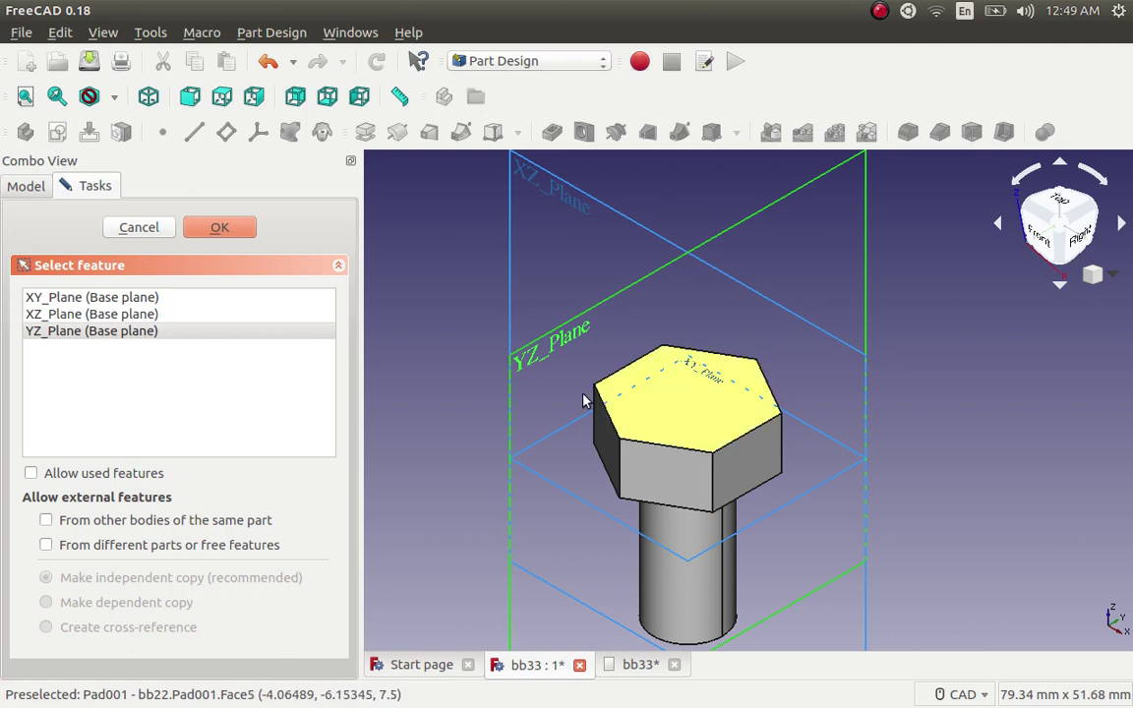
Confirm YZ_Plane to open the empty sketch in Sketcher, and zoom the view.
left_click(222, 229)
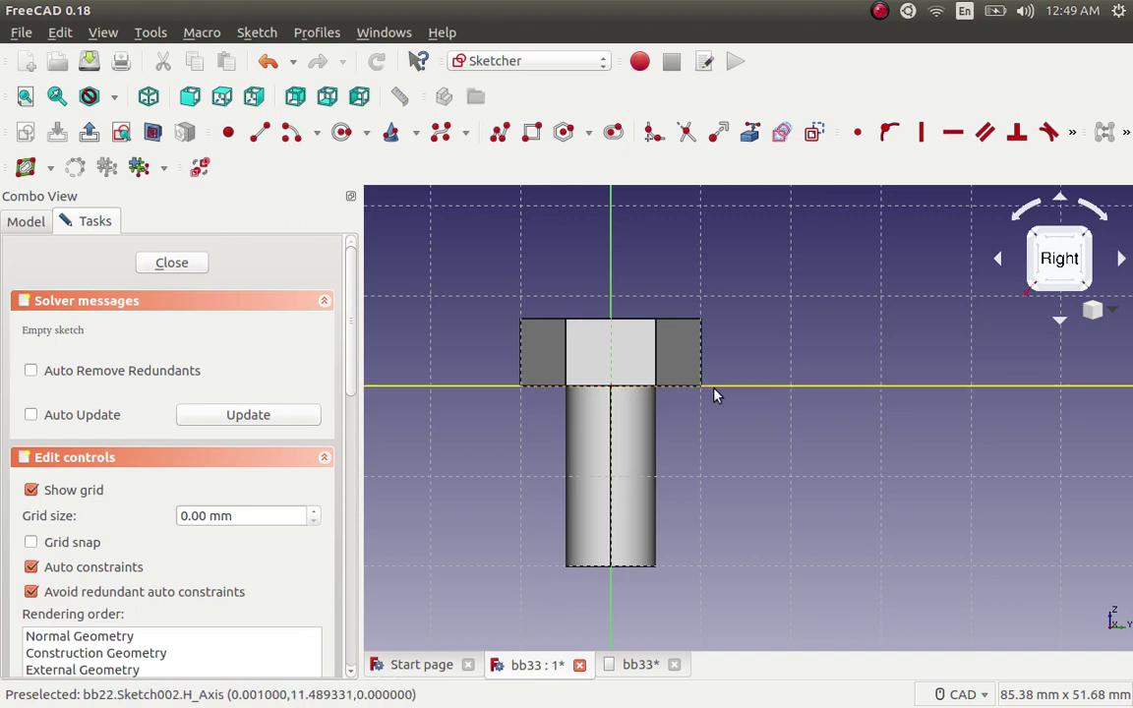
scroll(755, 339, "down", 2)
scroll(799, 354, "down", 3)
scroll(793, 351, "up", 1)
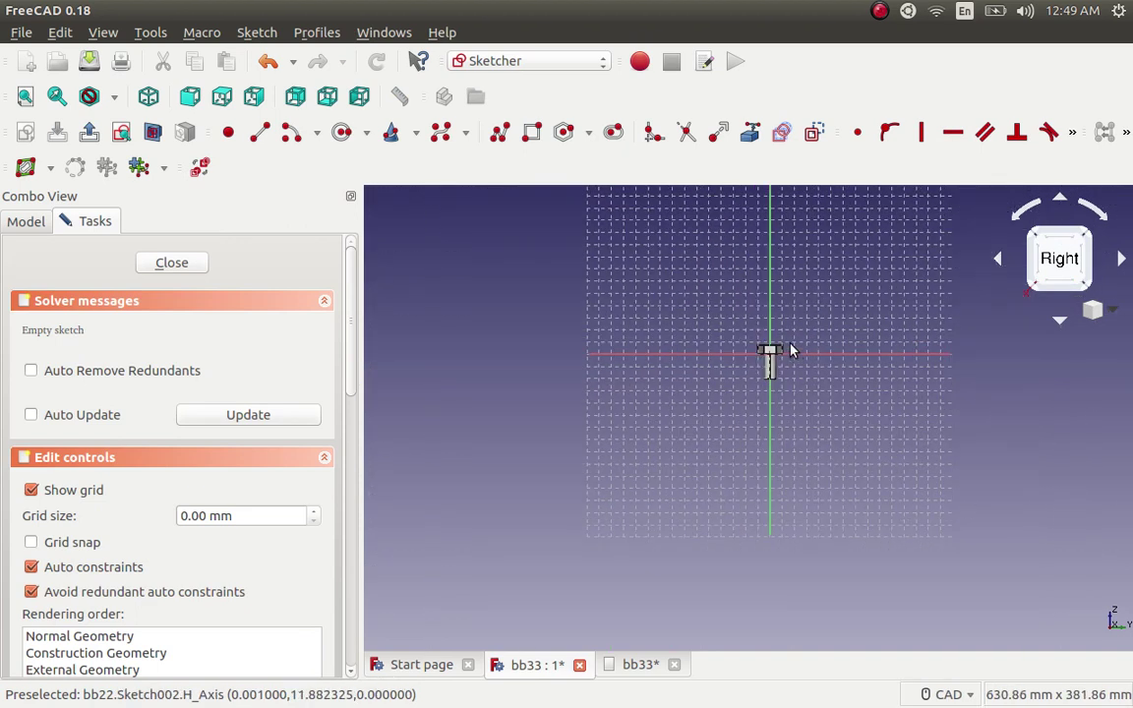
scroll(792, 345, "up", 2)
scroll(772, 354, "up", 2)
scroll(708, 425, "up", 3)
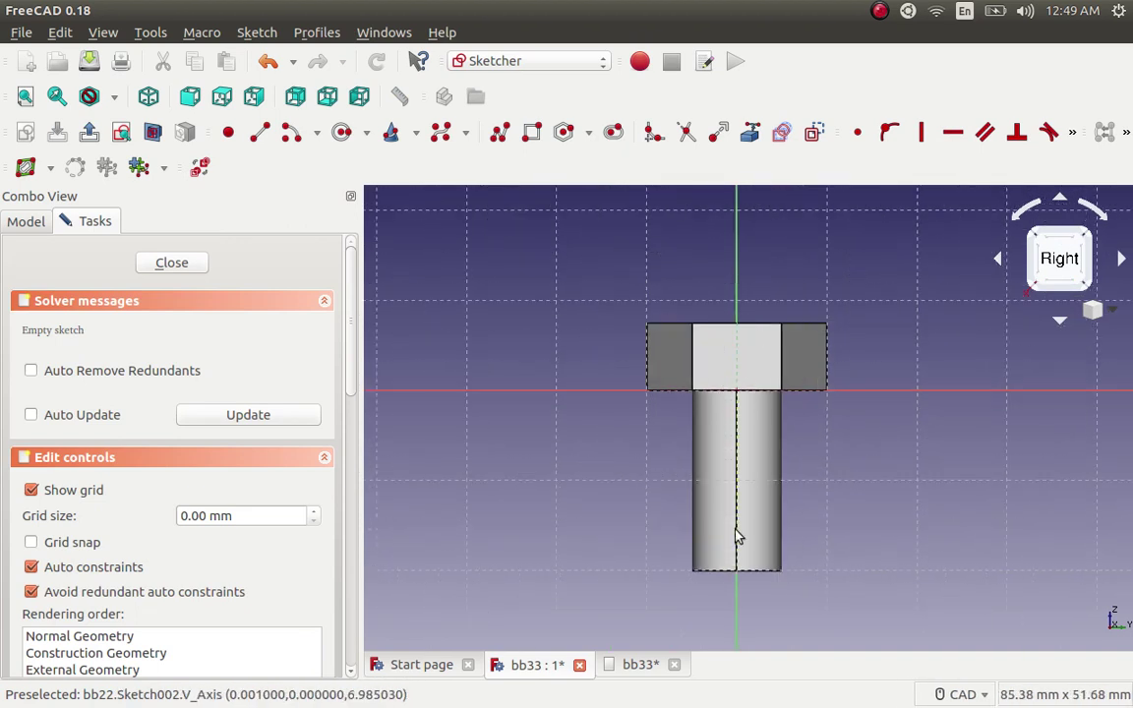
scroll(681, 322, "up", 1)
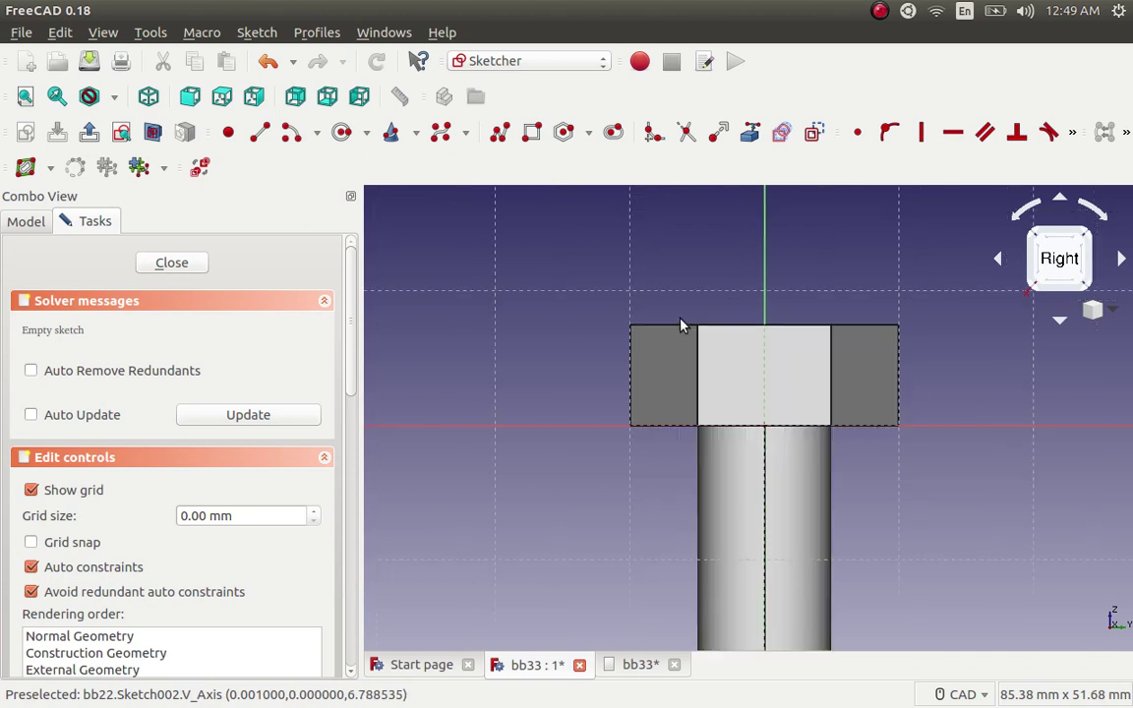
scroll(681, 339, "up", 2)
scroll(704, 337, "down", 1)
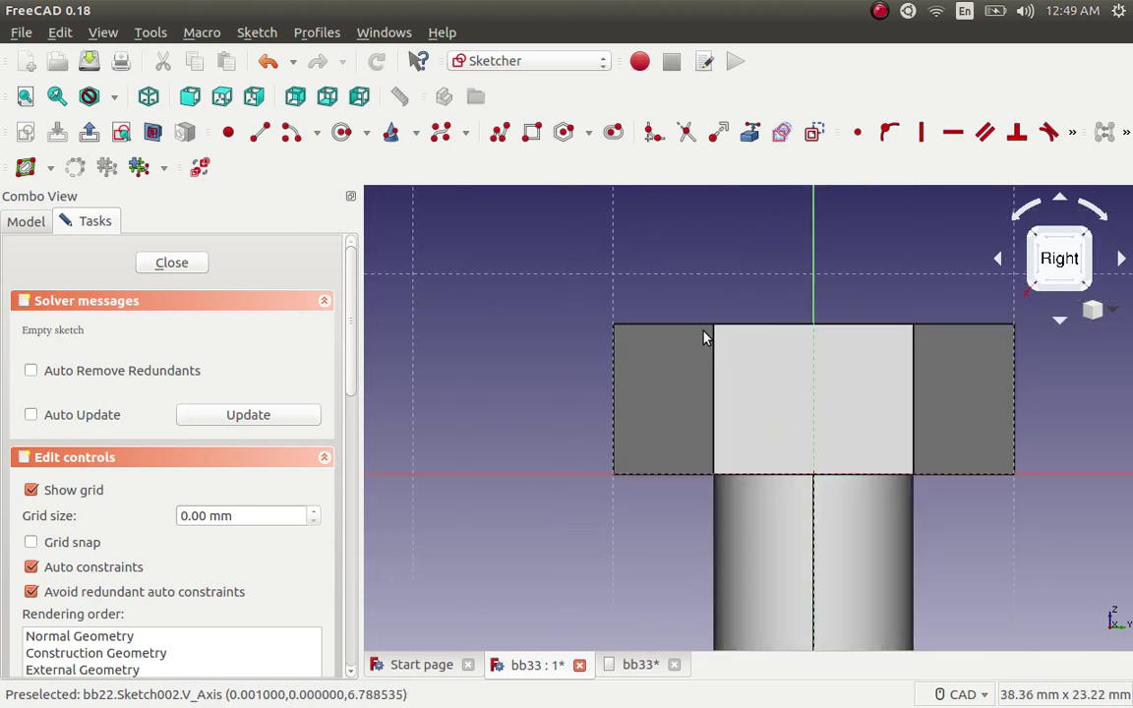
scroll(697, 335, "up", 1)
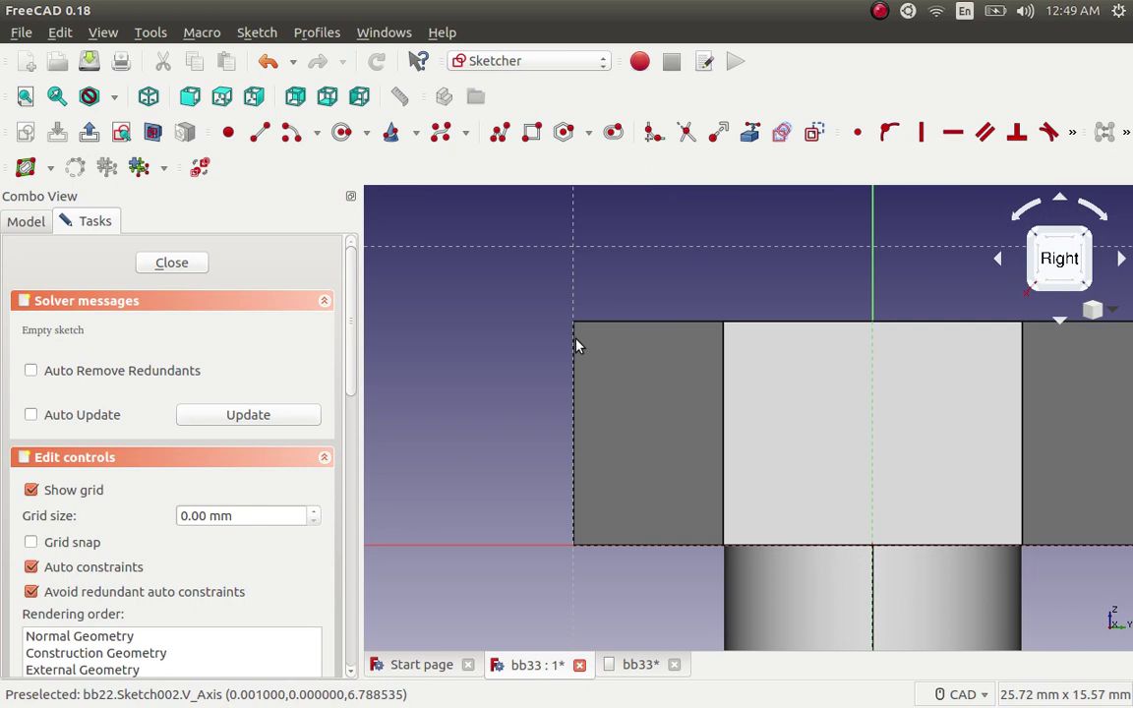
scroll(577, 343, "up", 1)
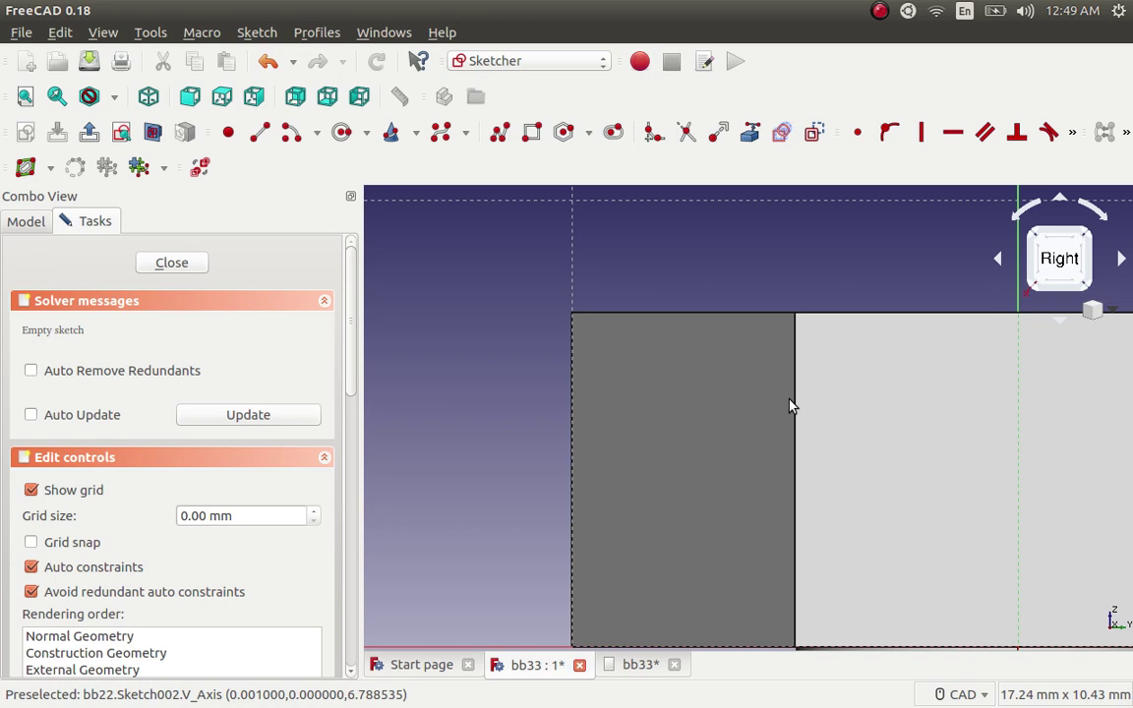
scroll(635, 328, "down", 1)
scroll(634, 332, "down", 1)
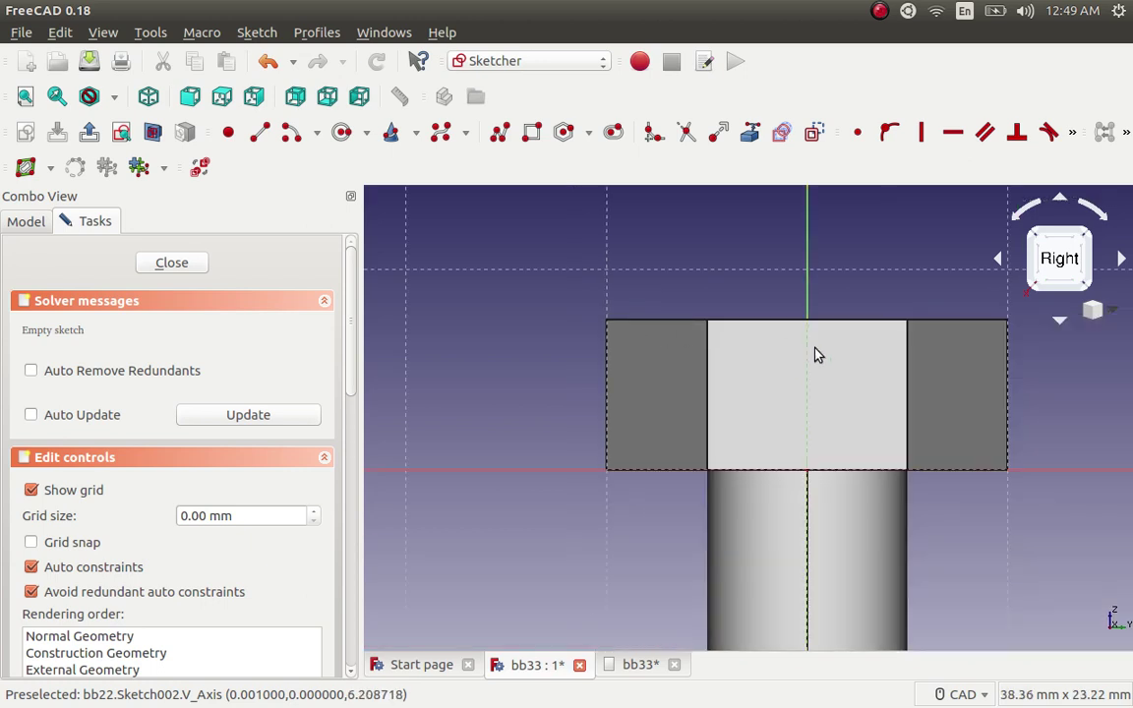
scroll(813, 354, "up", 1)
scroll(764, 345, "down", 1)
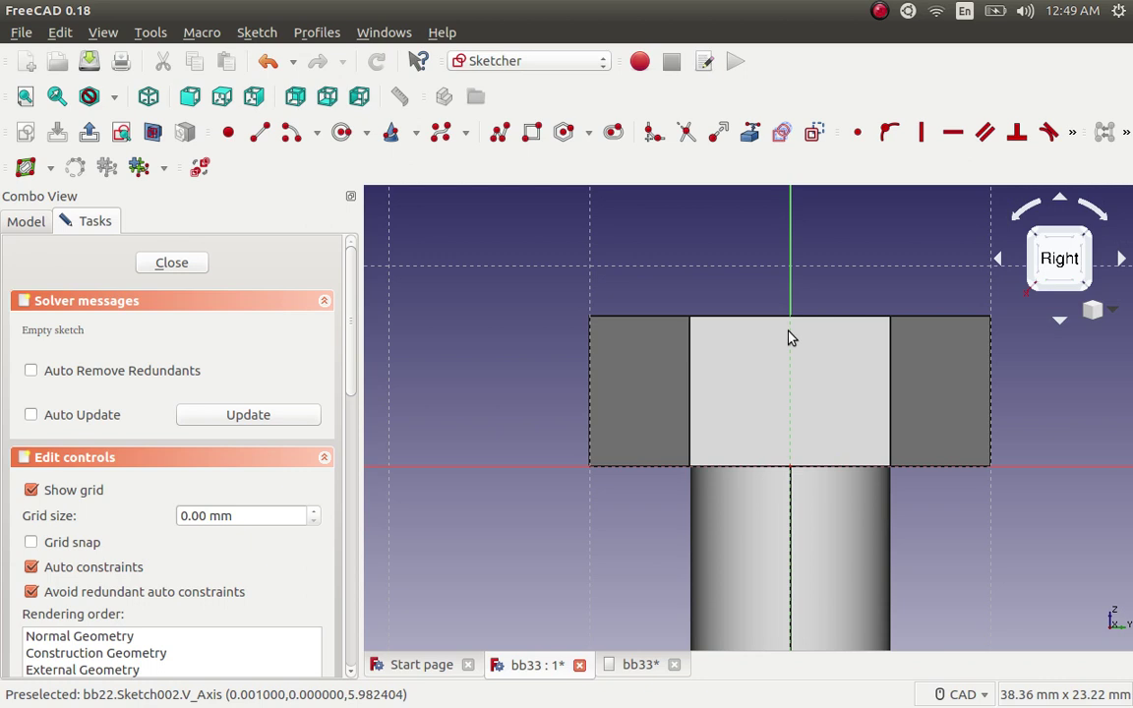
scroll(793, 337, "down", 1)
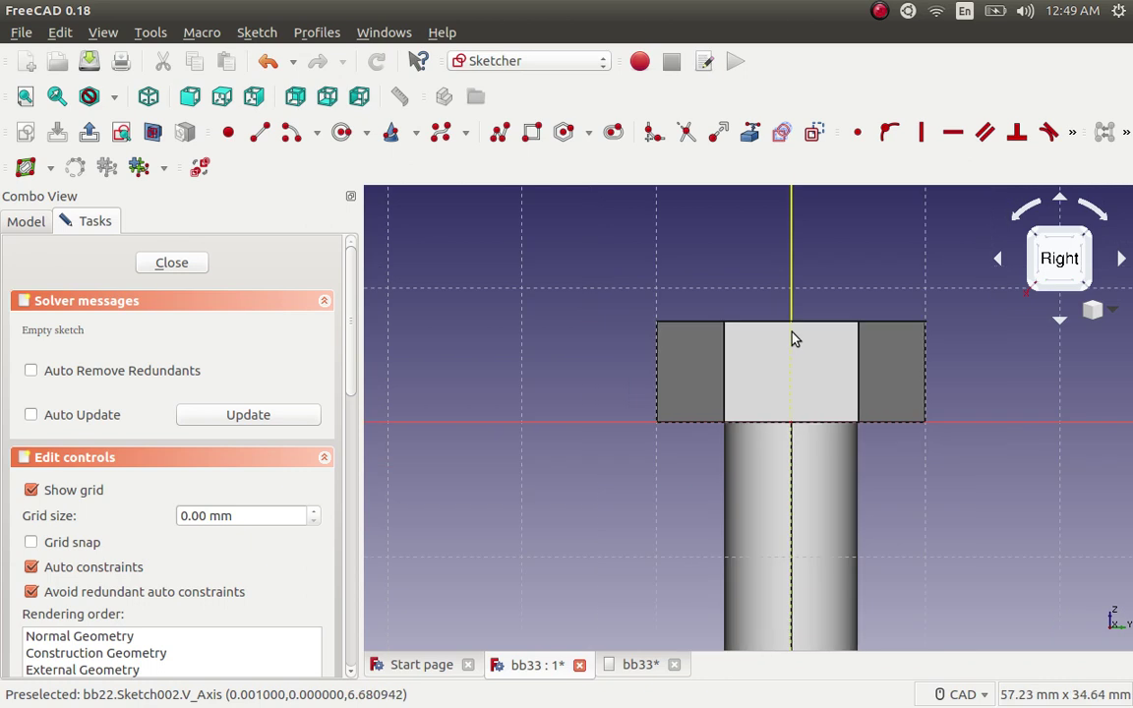
scroll(796, 346, "down", 1)
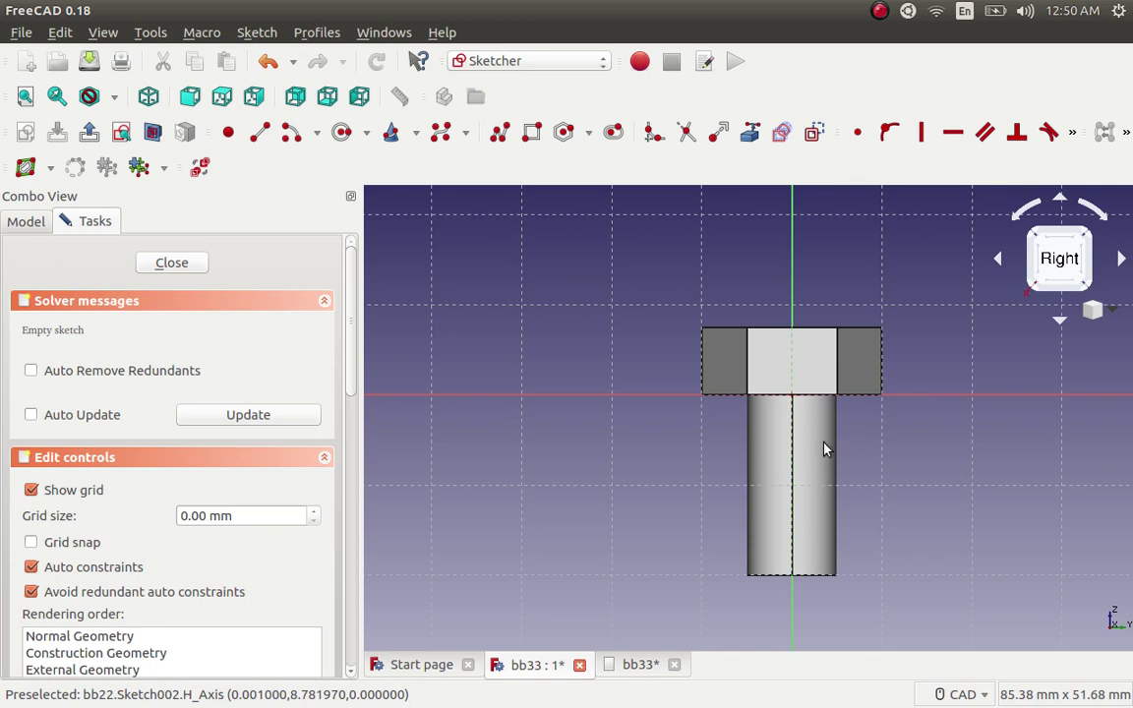
scroll(825, 438, "up", 1)
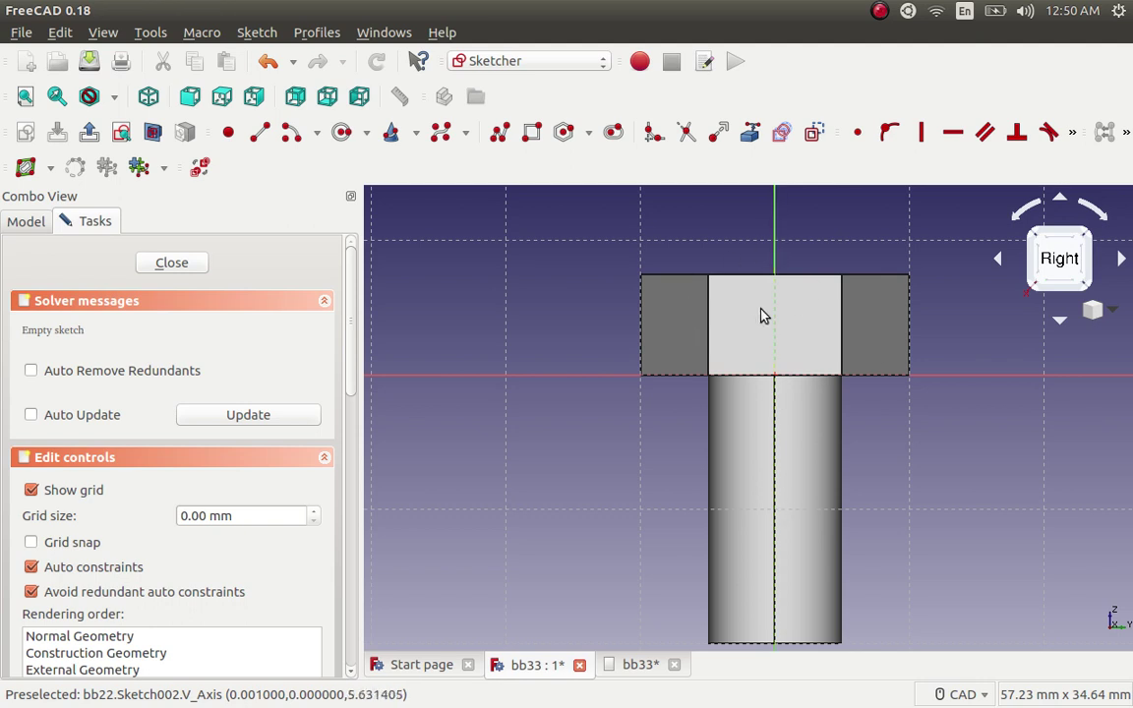
Draw a line down from where the head meets the shank and constrain it vertical.
left_click(261, 138)
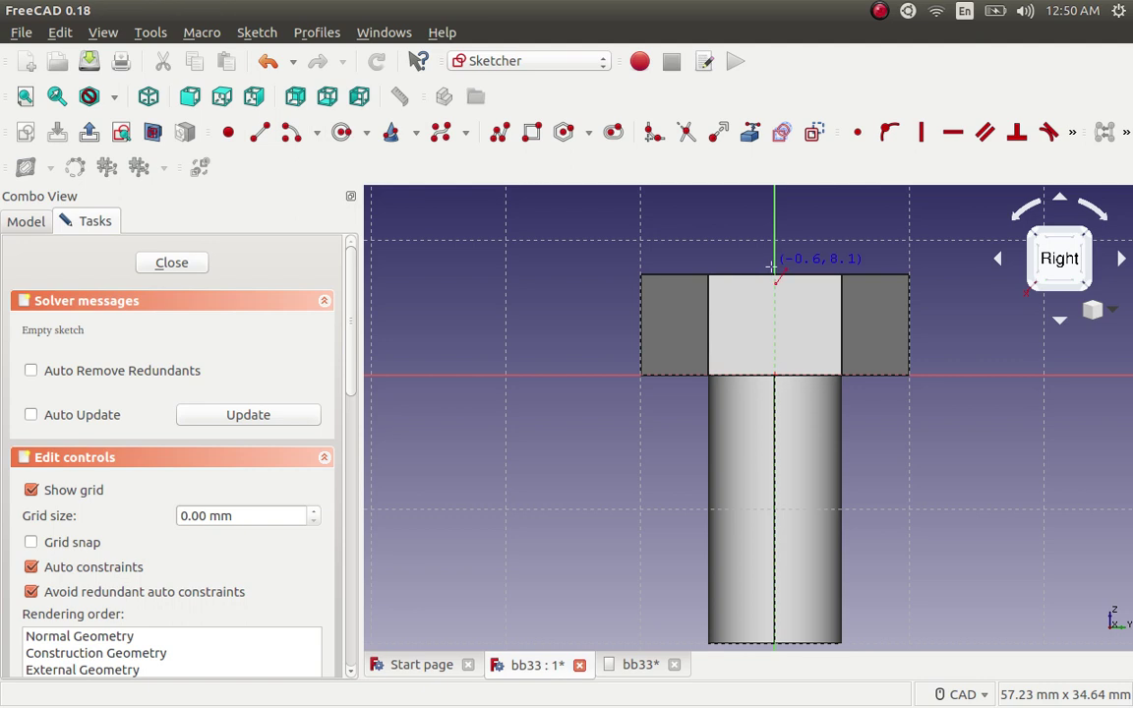
scroll(787, 286, "up", 3)
scroll(776, 270, "up", 5)
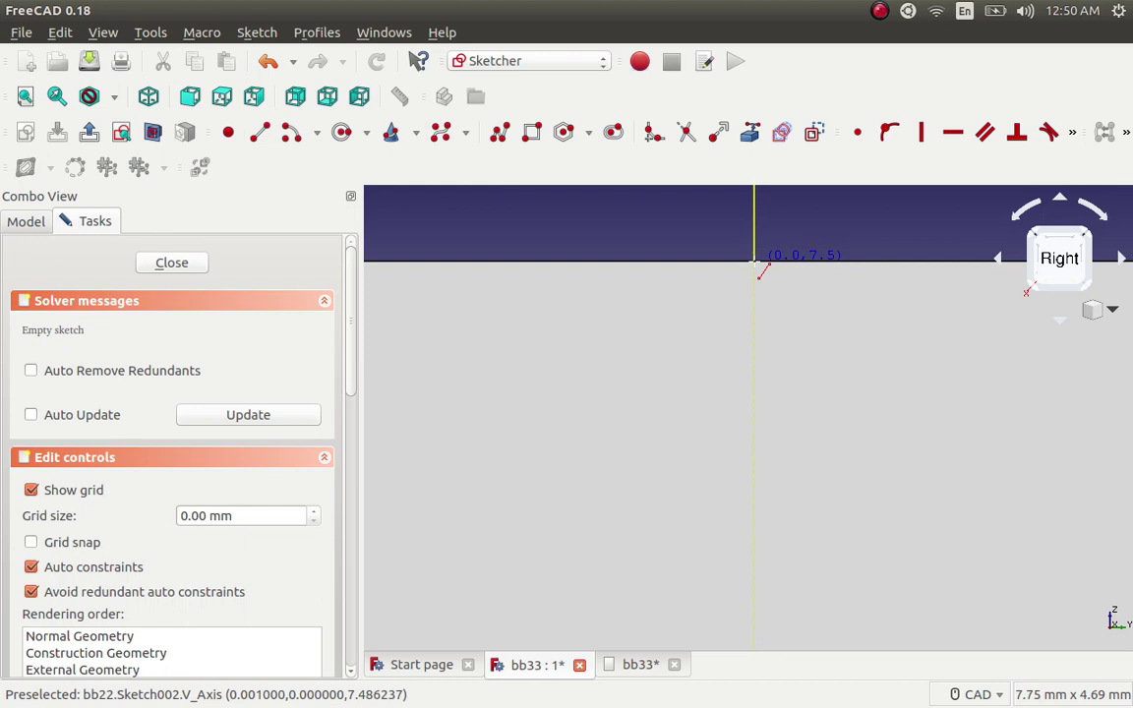
scroll(757, 266, "down", 5)
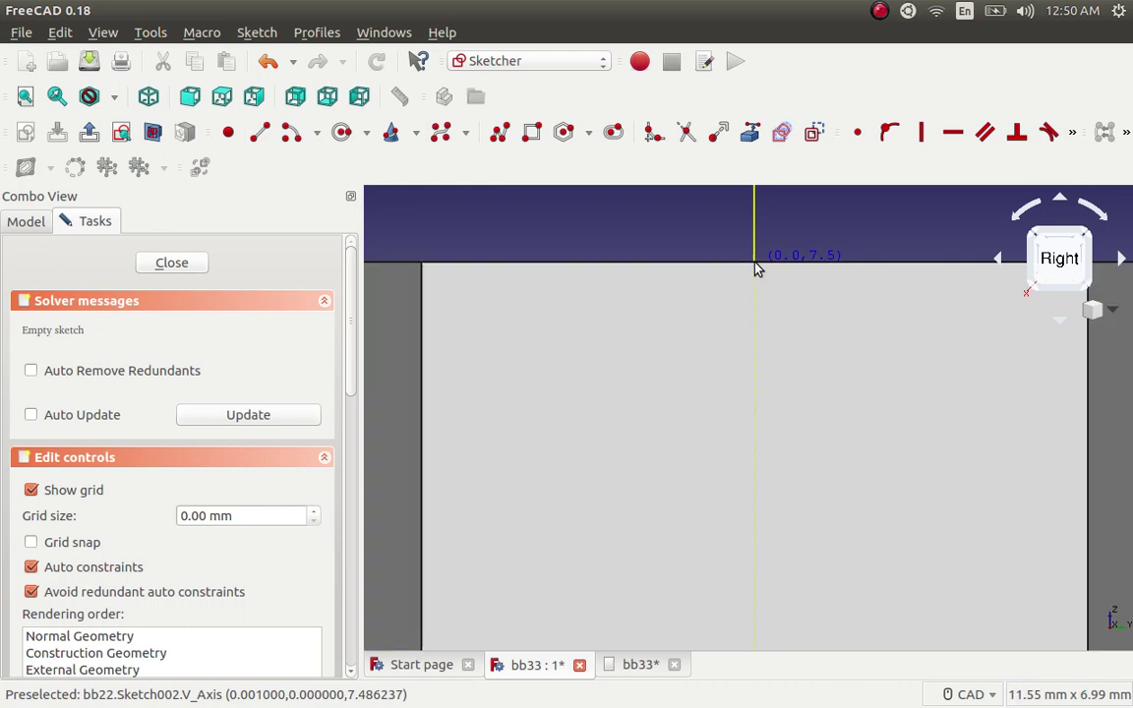
left_click(863, 413)
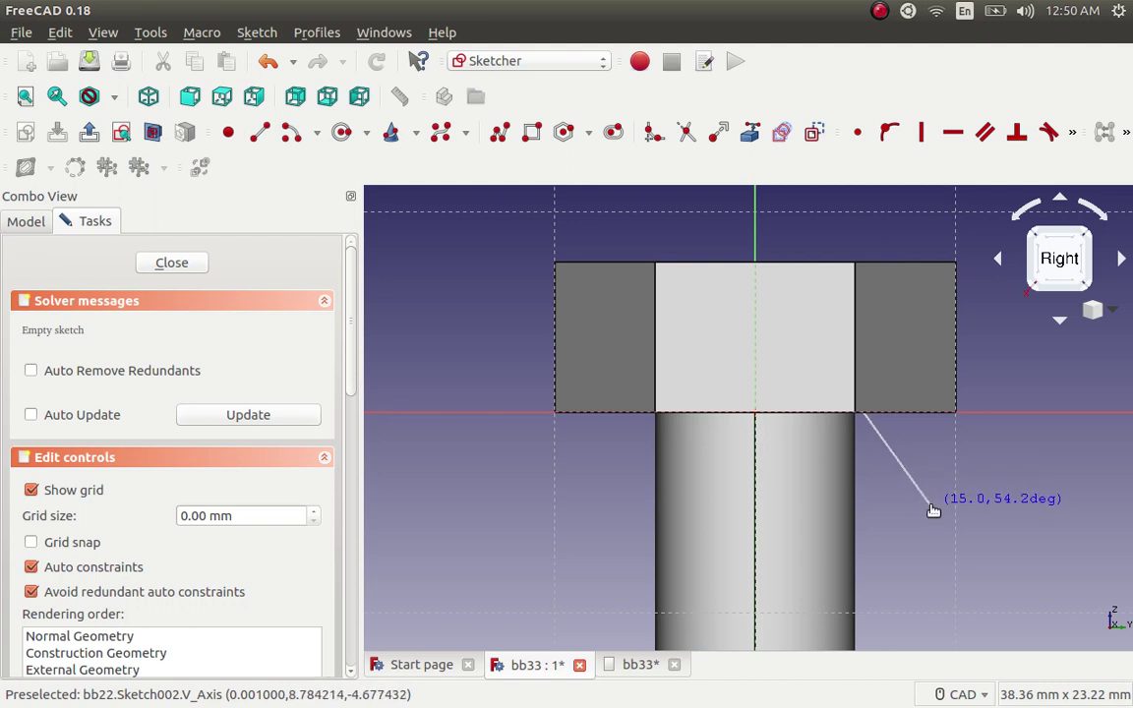
left_click(932, 507)
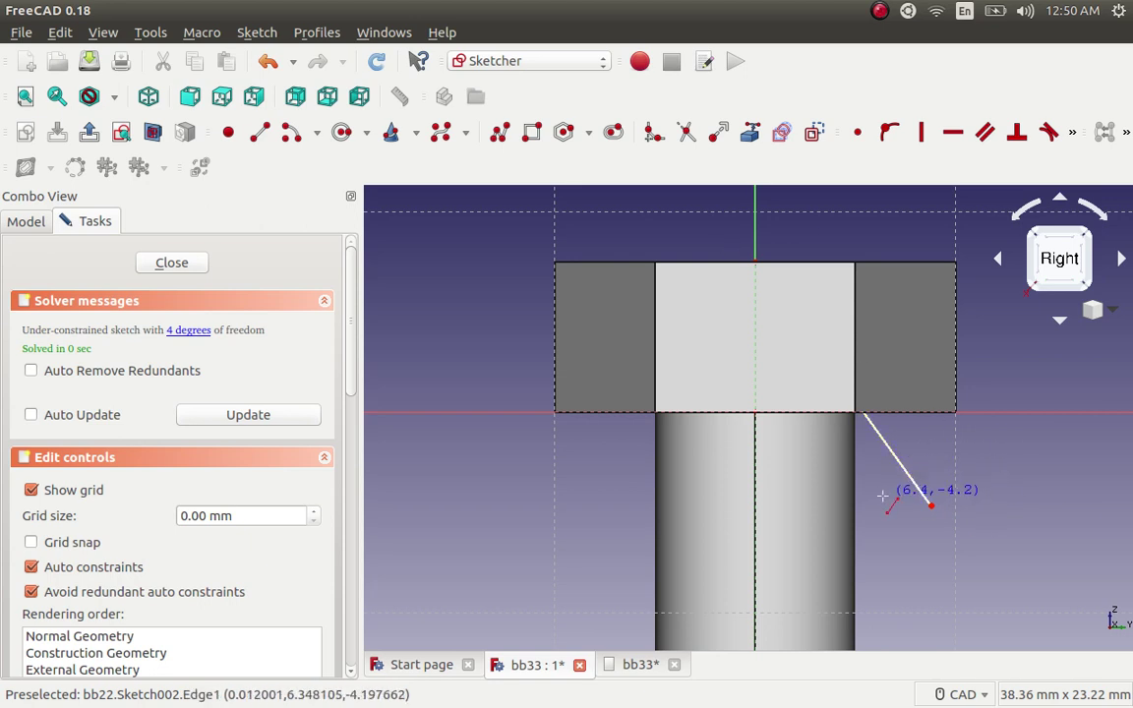
left_click(923, 134)
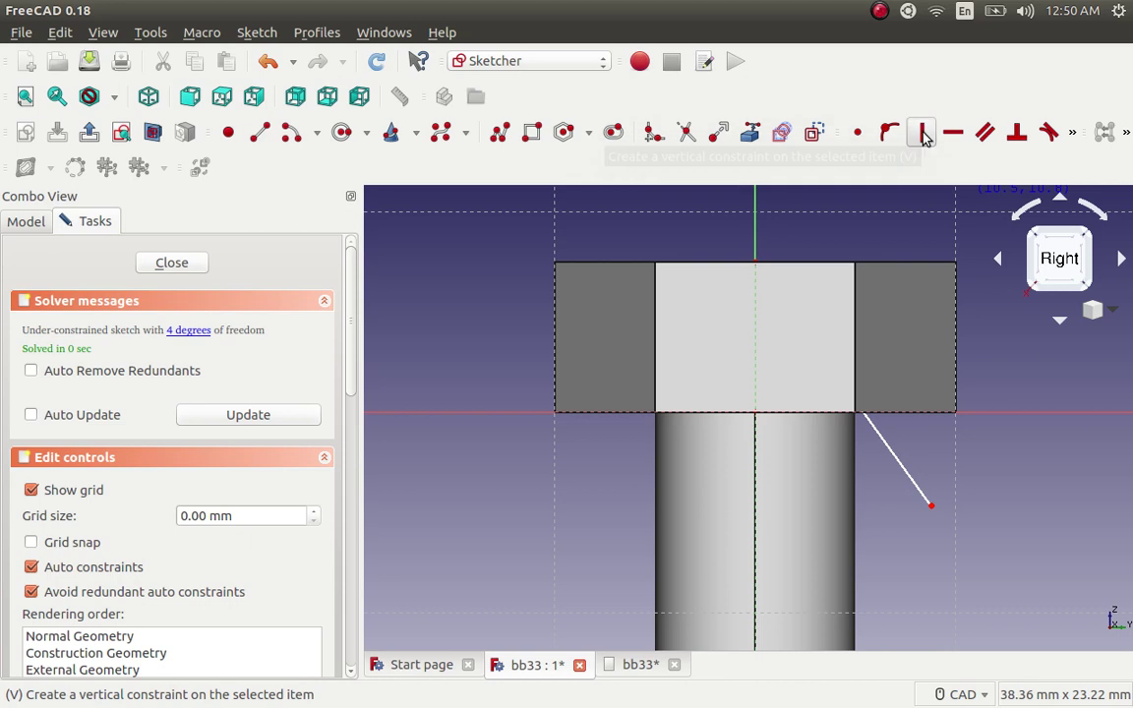
left_click(897, 460)
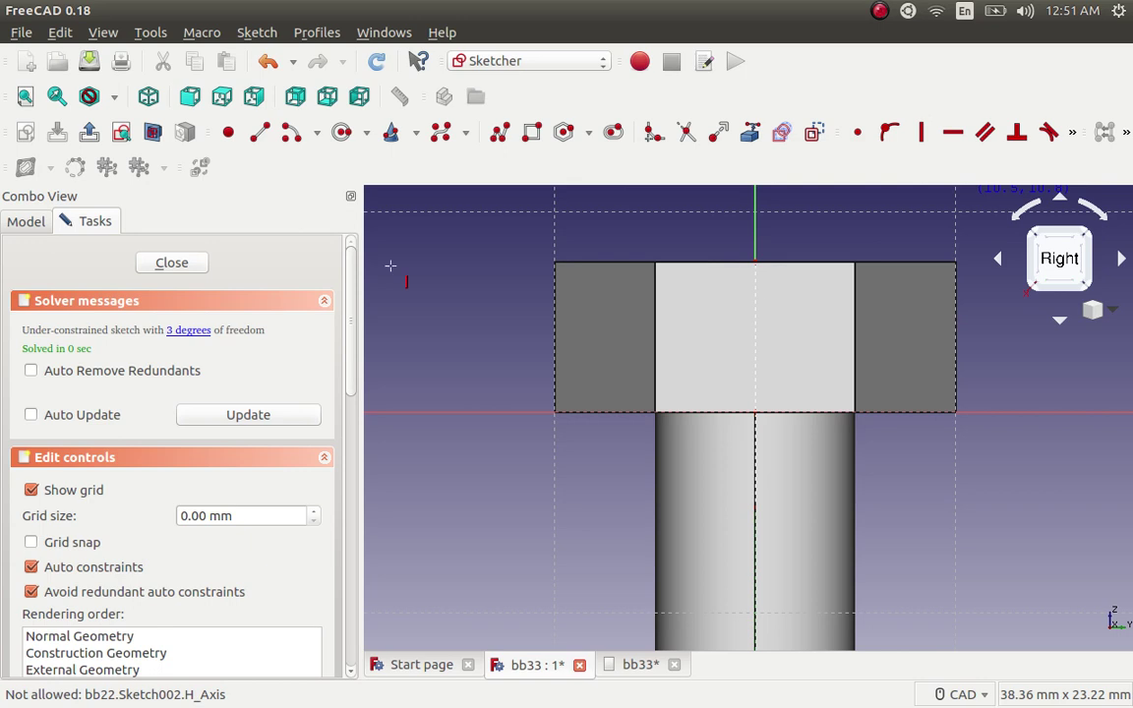
Hide the Pad001 solid from the model tree.
left_click(30, 221)
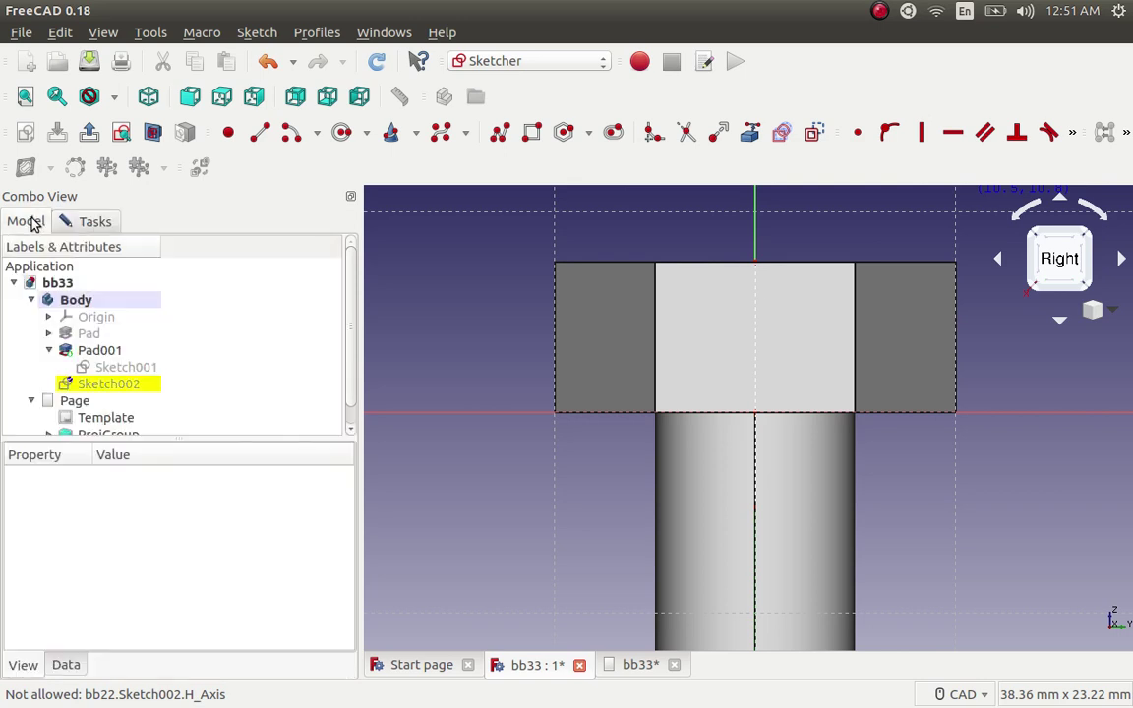
left_click(110, 360)
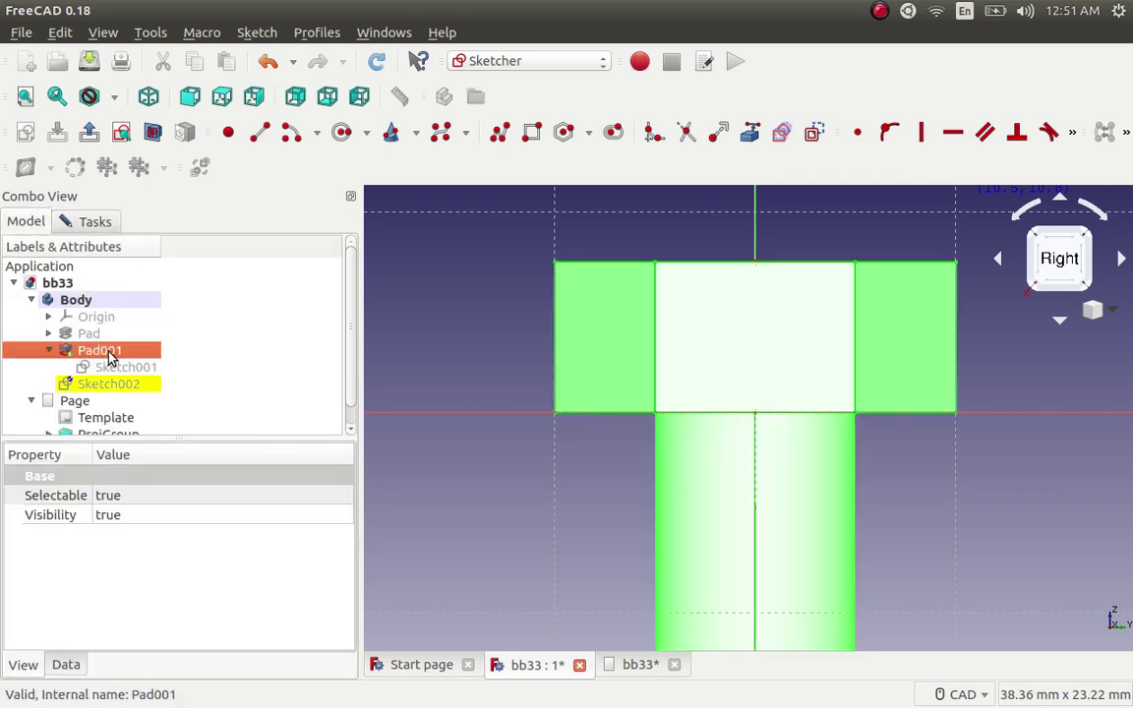
right_click(109, 356)
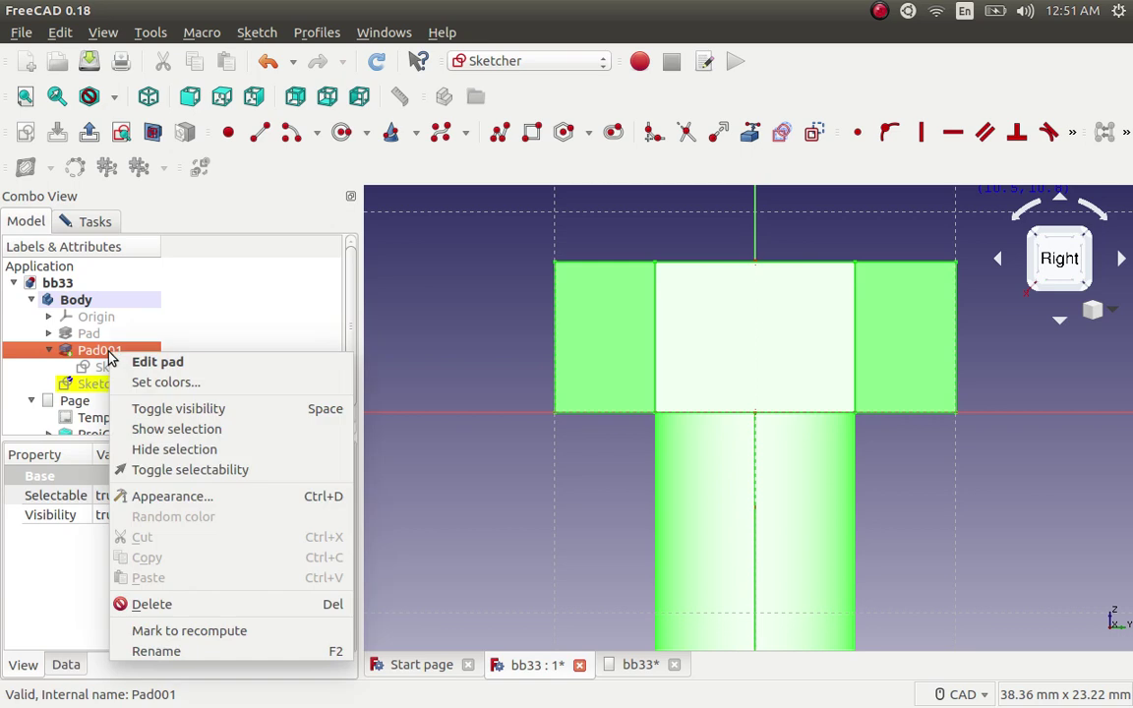
left_click(177, 411)
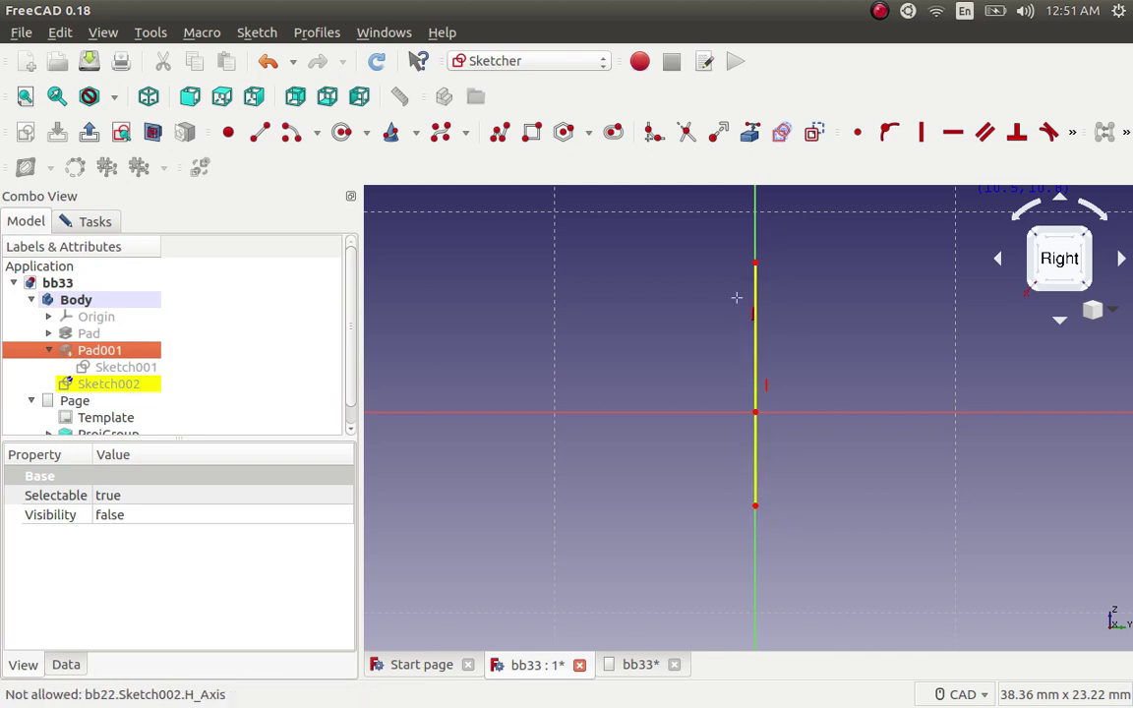
Draw a circle centred on the line's lower end through its top end, then show Pad001 again.
left_click(345, 138)
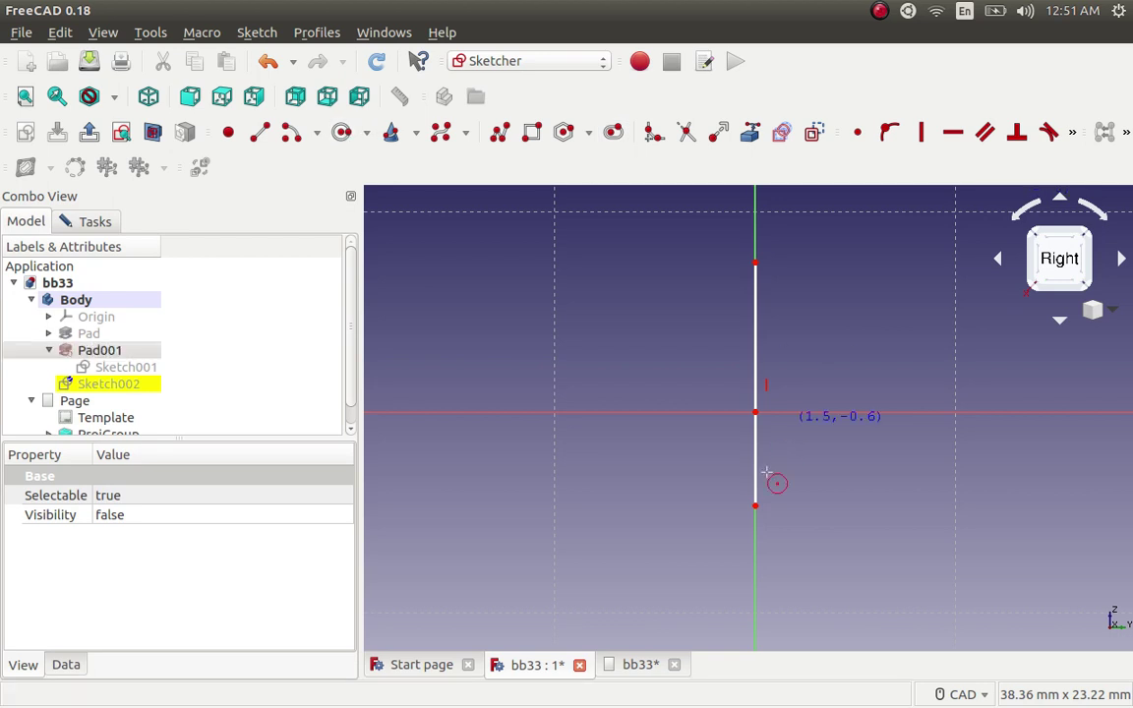
left_click(756, 507)
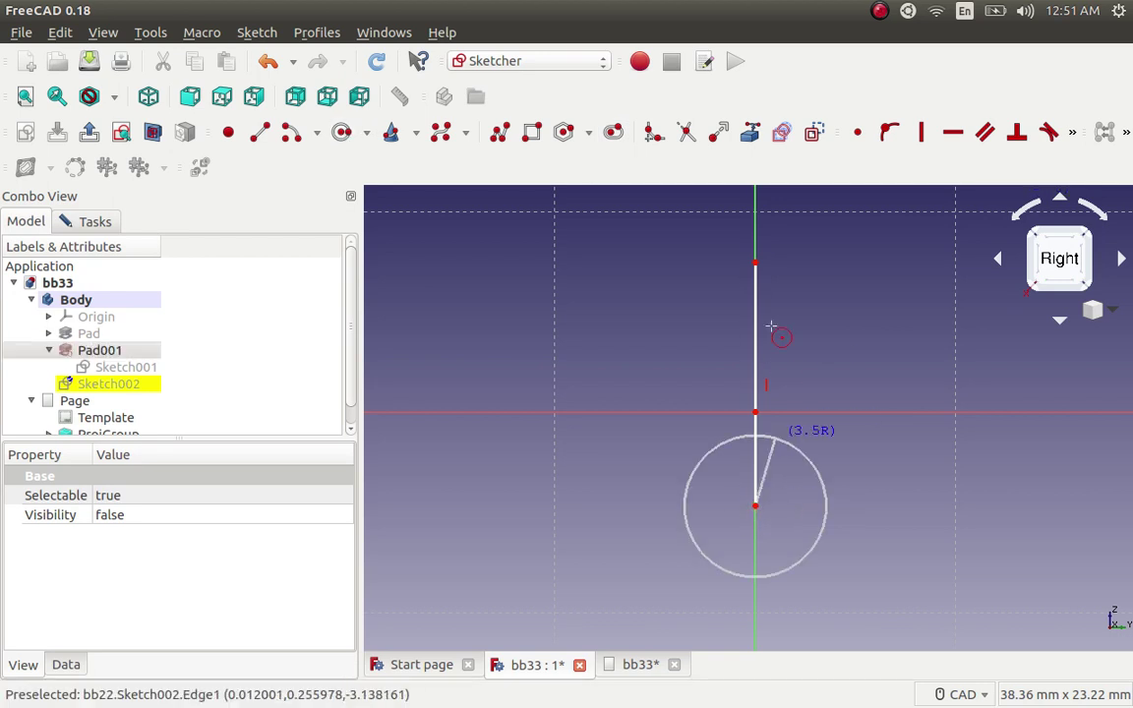
left_click(756, 264)
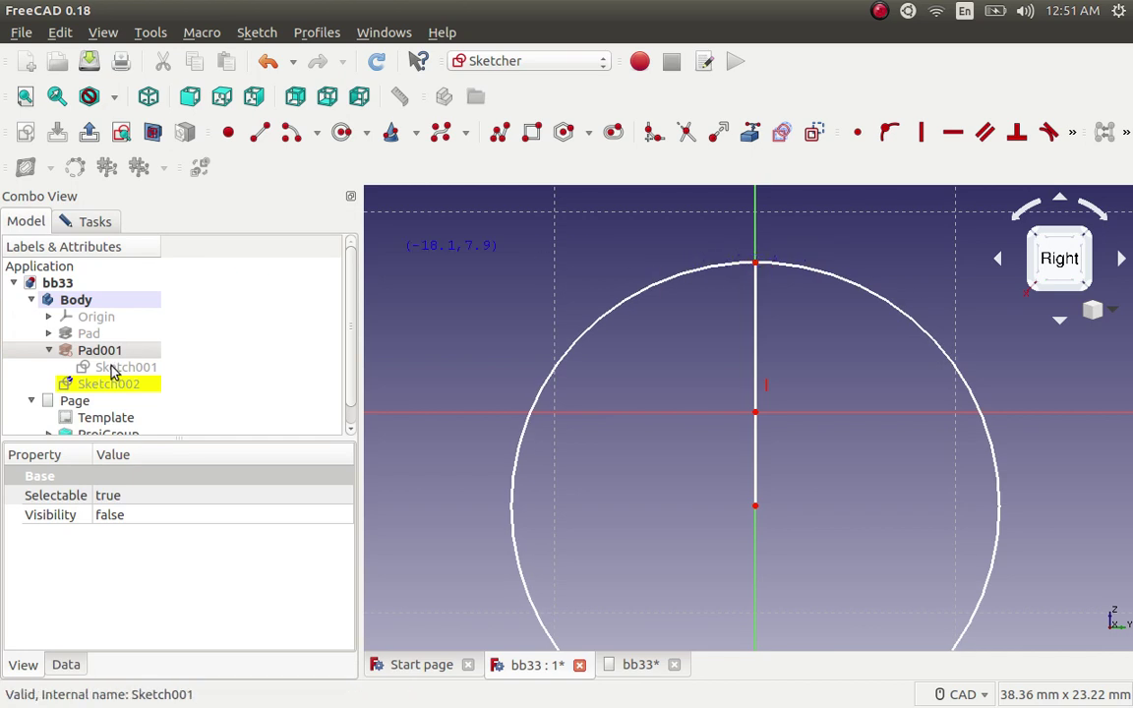
right_click(112, 354)
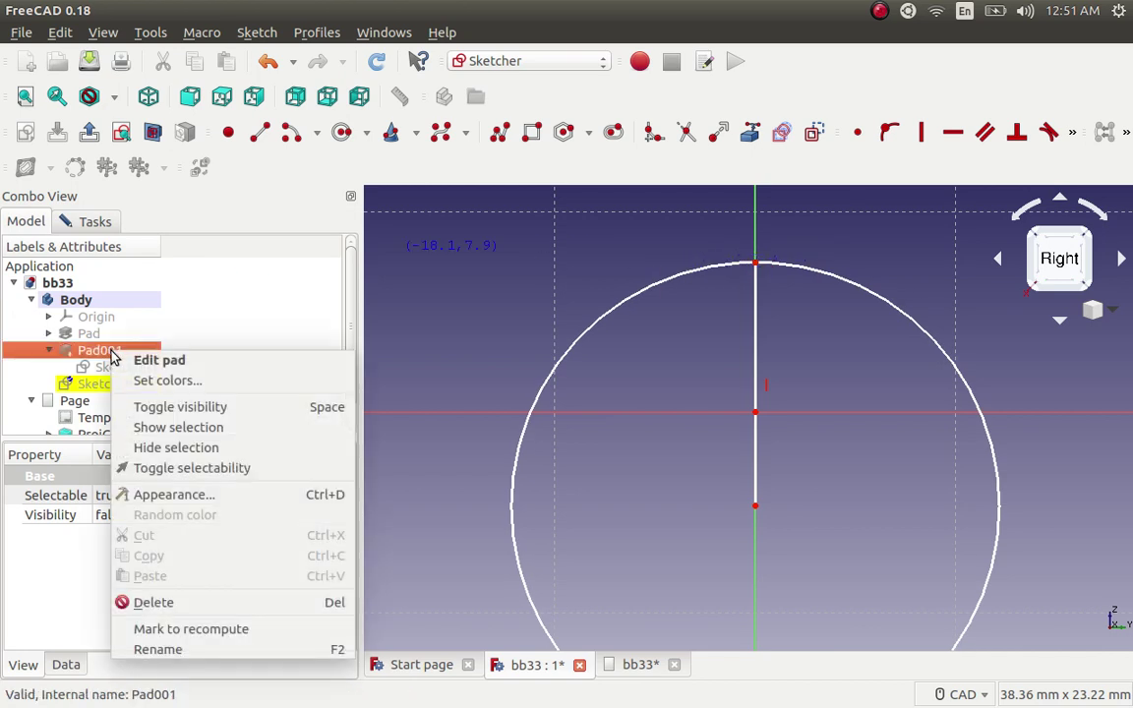
left_click(212, 415)
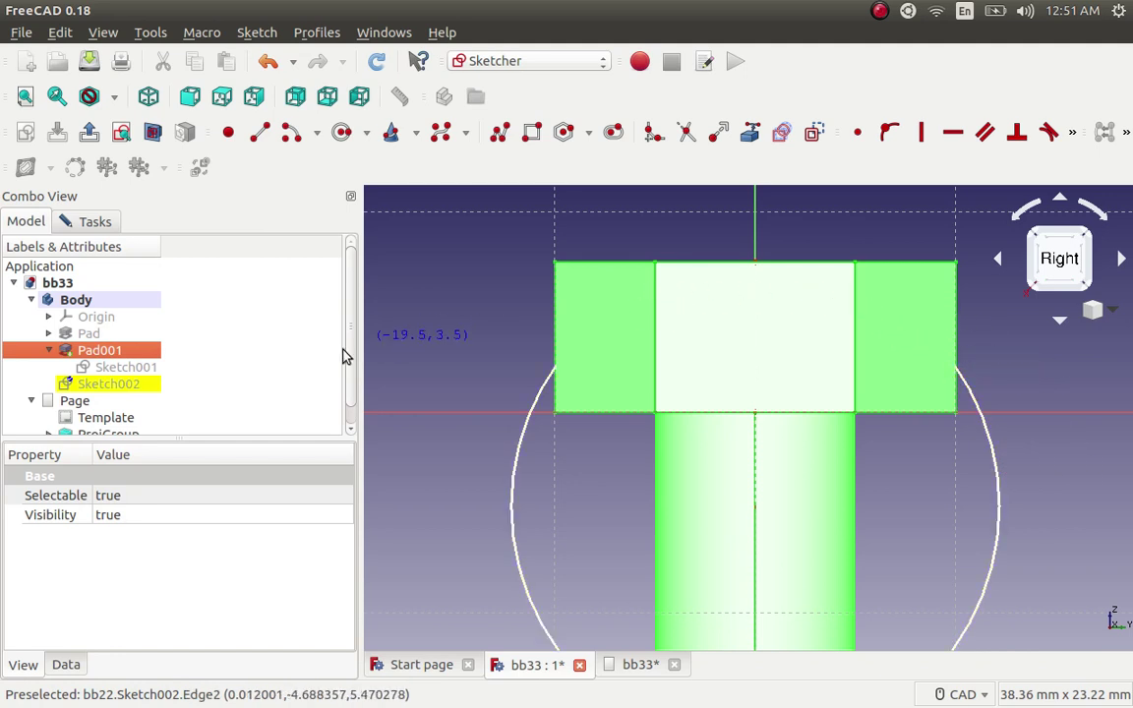
Set the Body's Display Mode to Wireframe.
left_click_drag(349, 356, 346, 397)
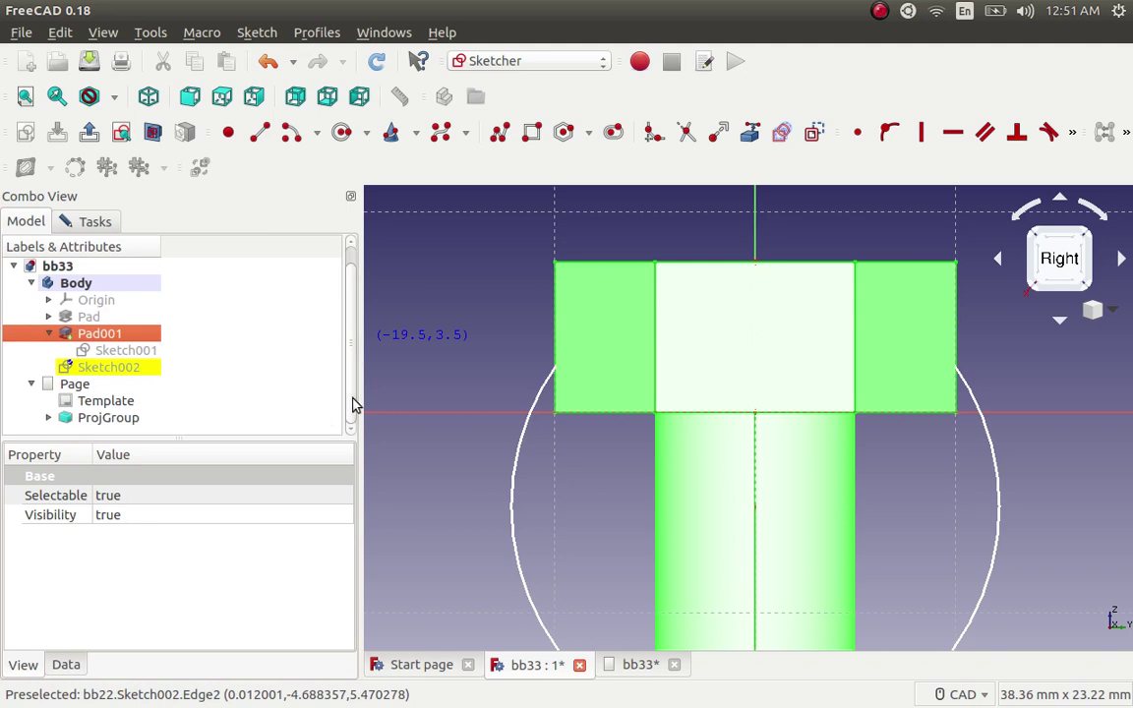
left_click(76, 284)
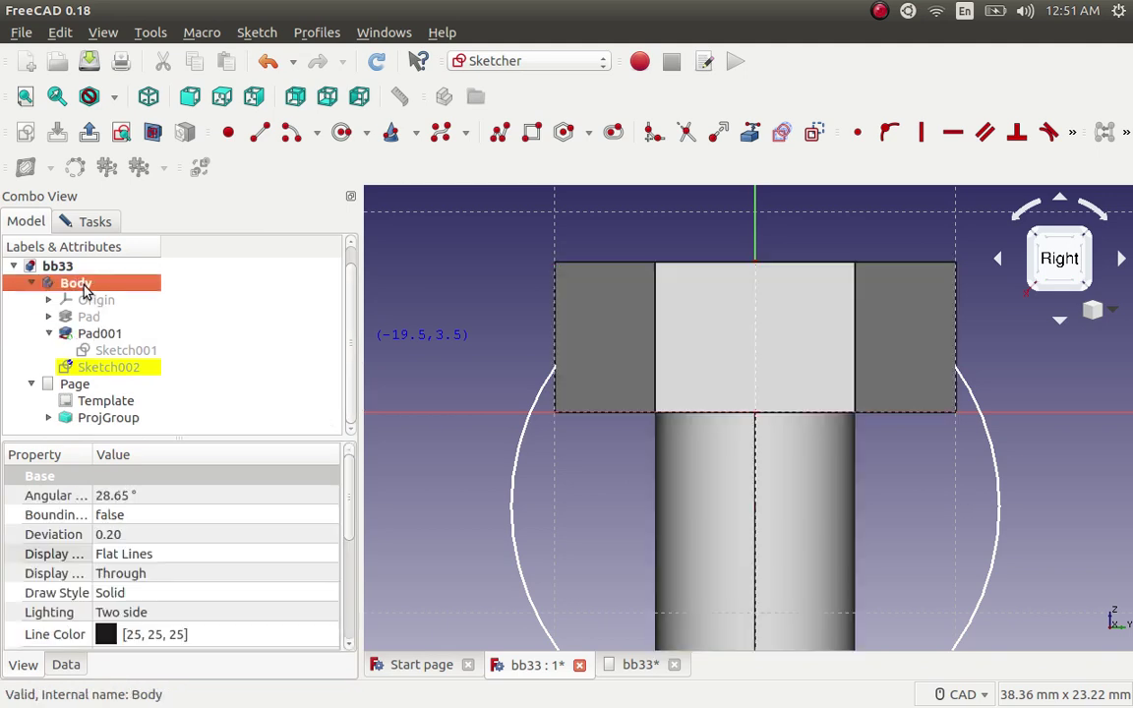
left_click(172, 556)
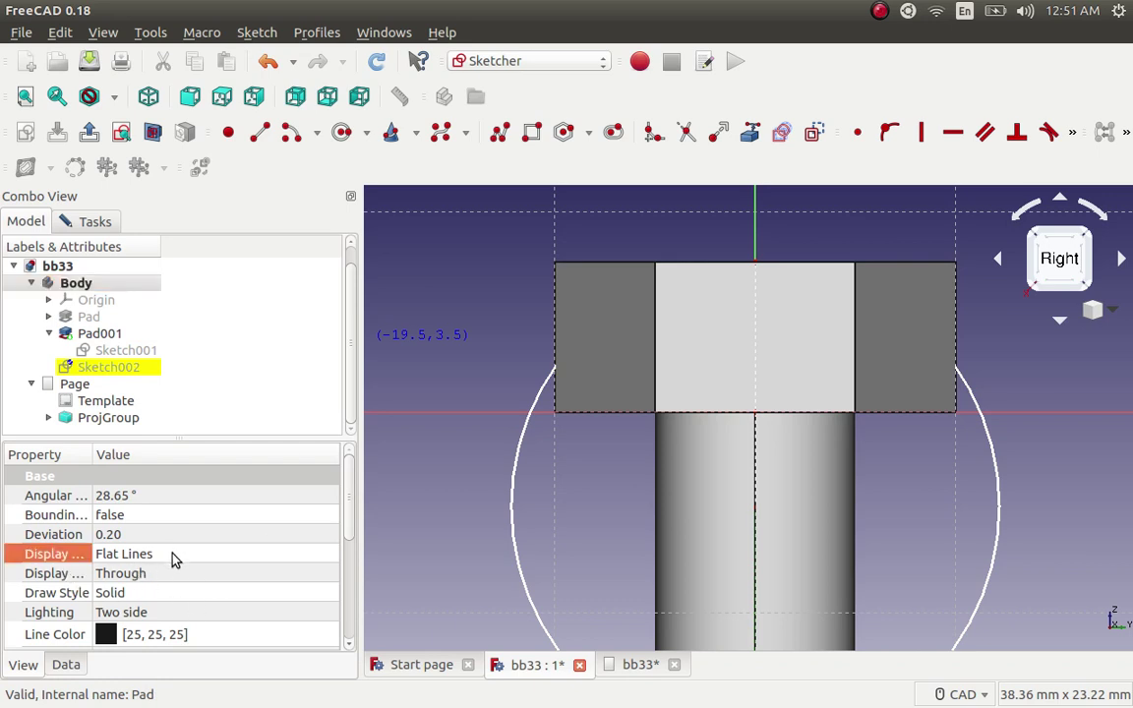
left_click(173, 557)
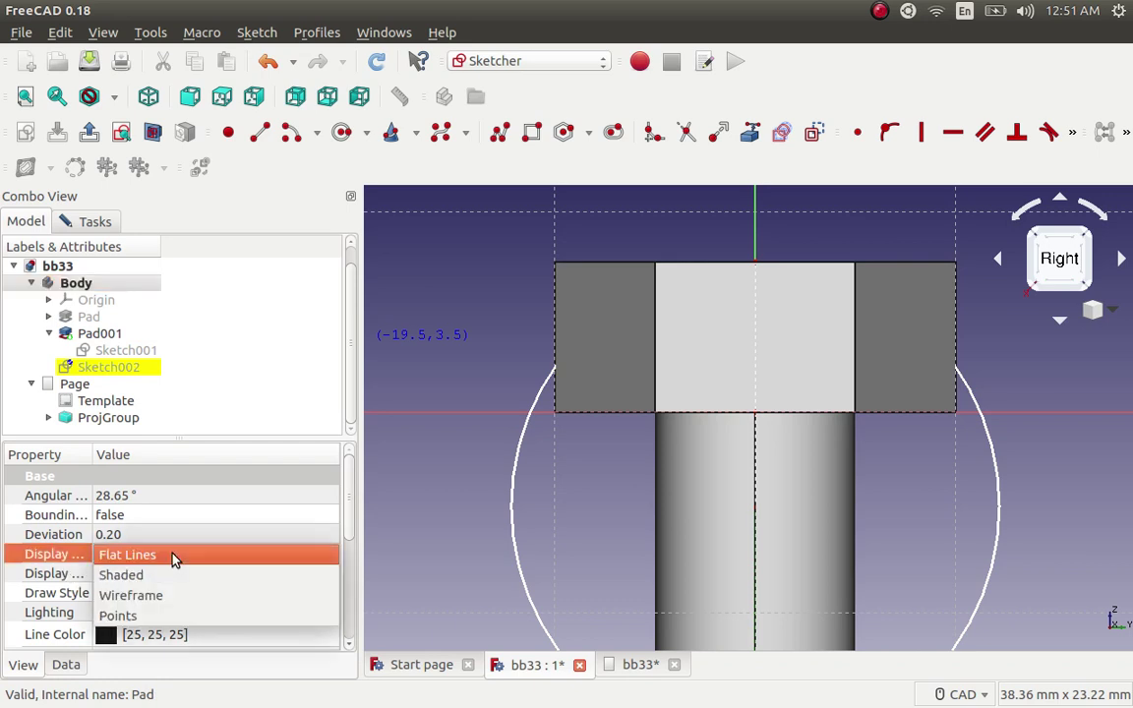
left_click(169, 602)
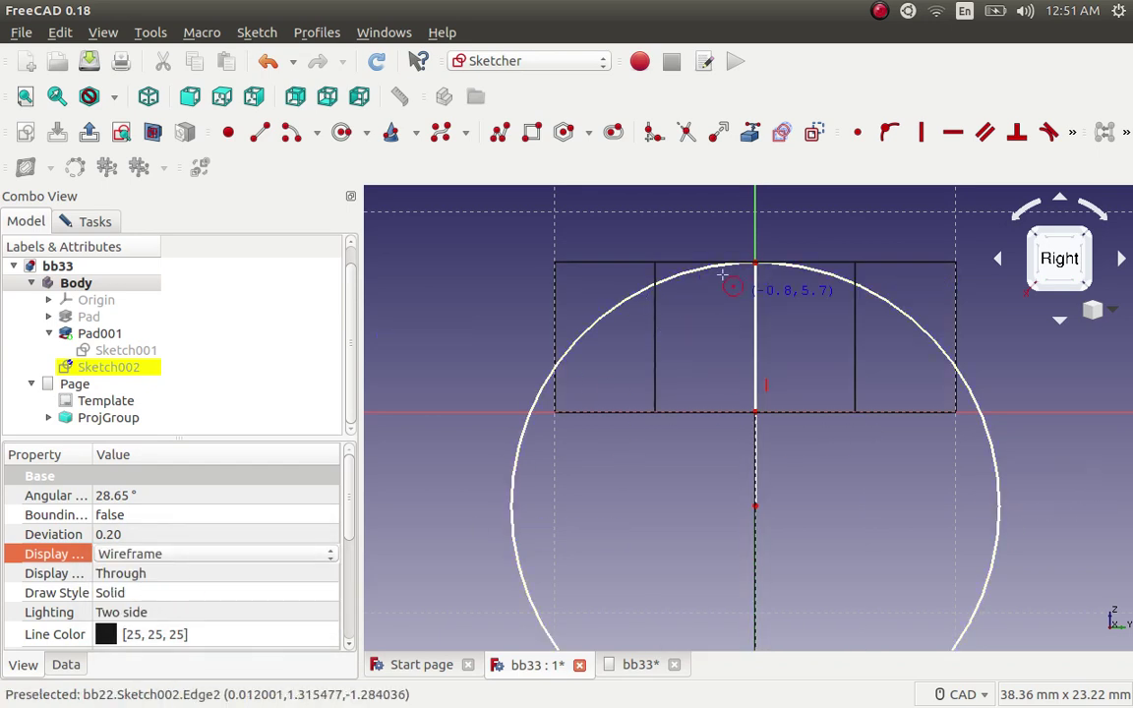
scroll(737, 240, "up", 5)
scroll(728, 248, "down", 2)
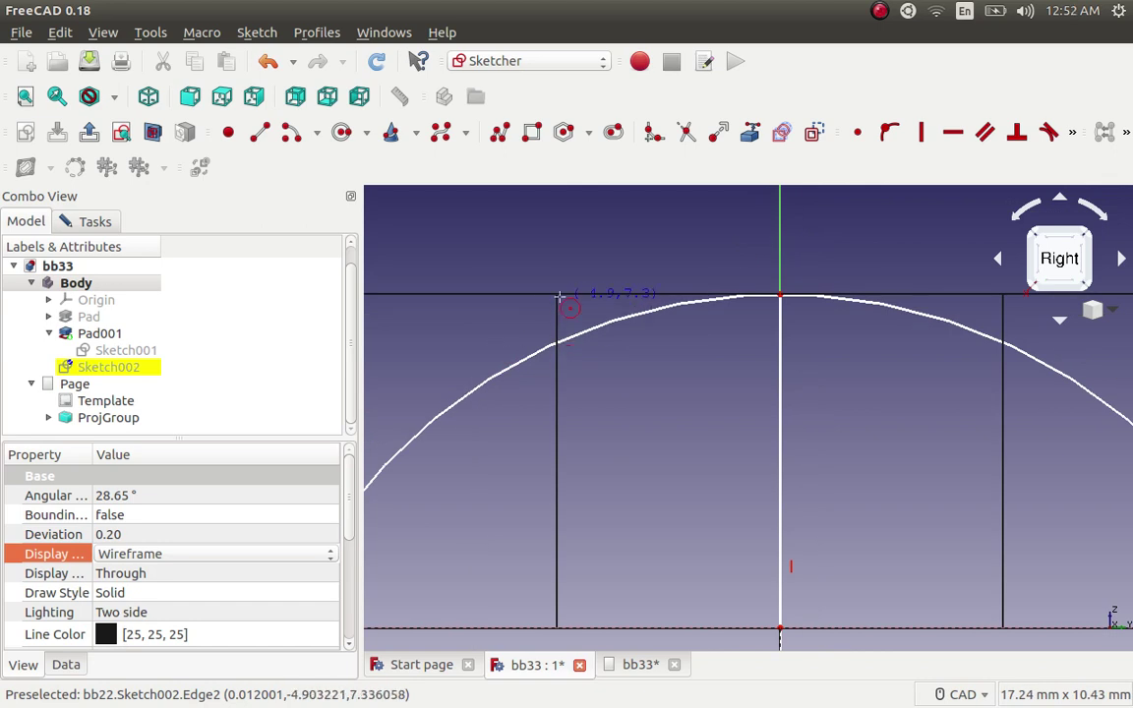
scroll(557, 329, "down", 4)
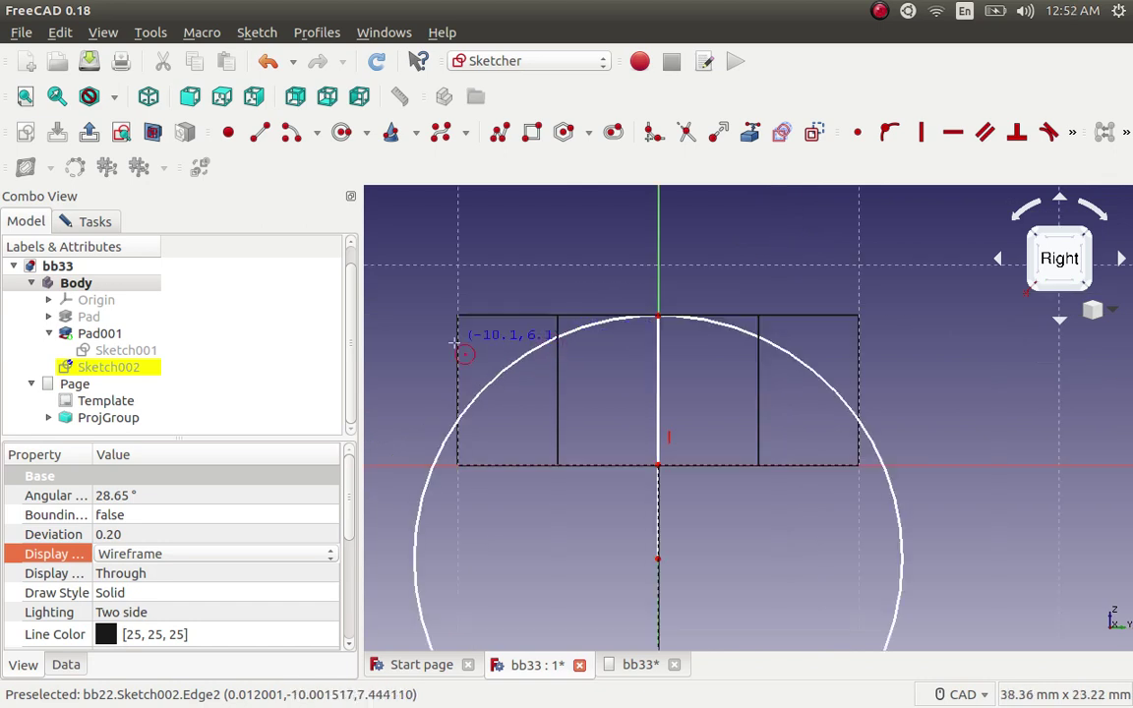
scroll(539, 295, "up", 3)
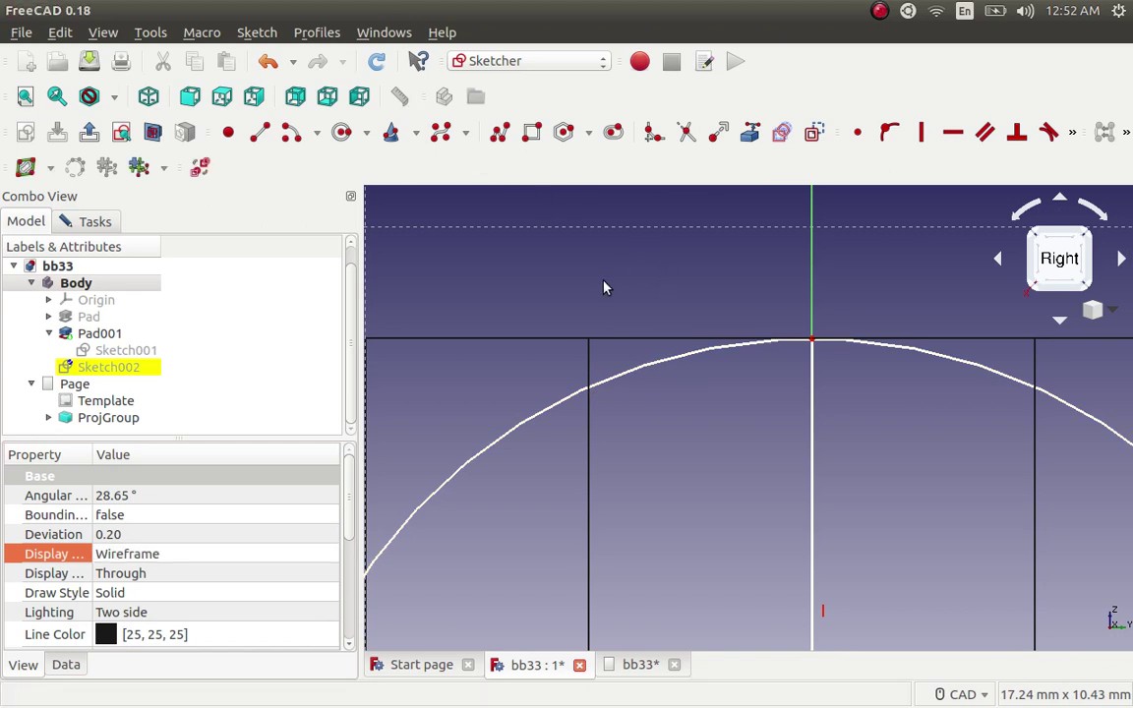
Select Sketch002 and close its editing task.
left_click(138, 367)
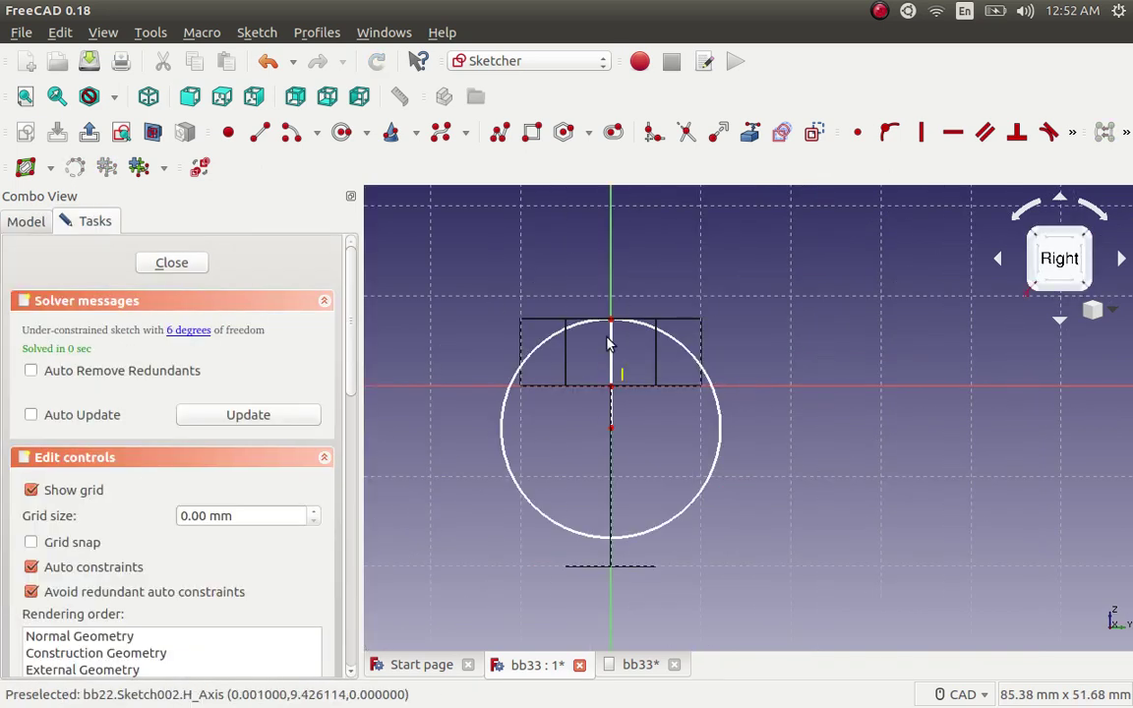
scroll(583, 337, "up", 4)
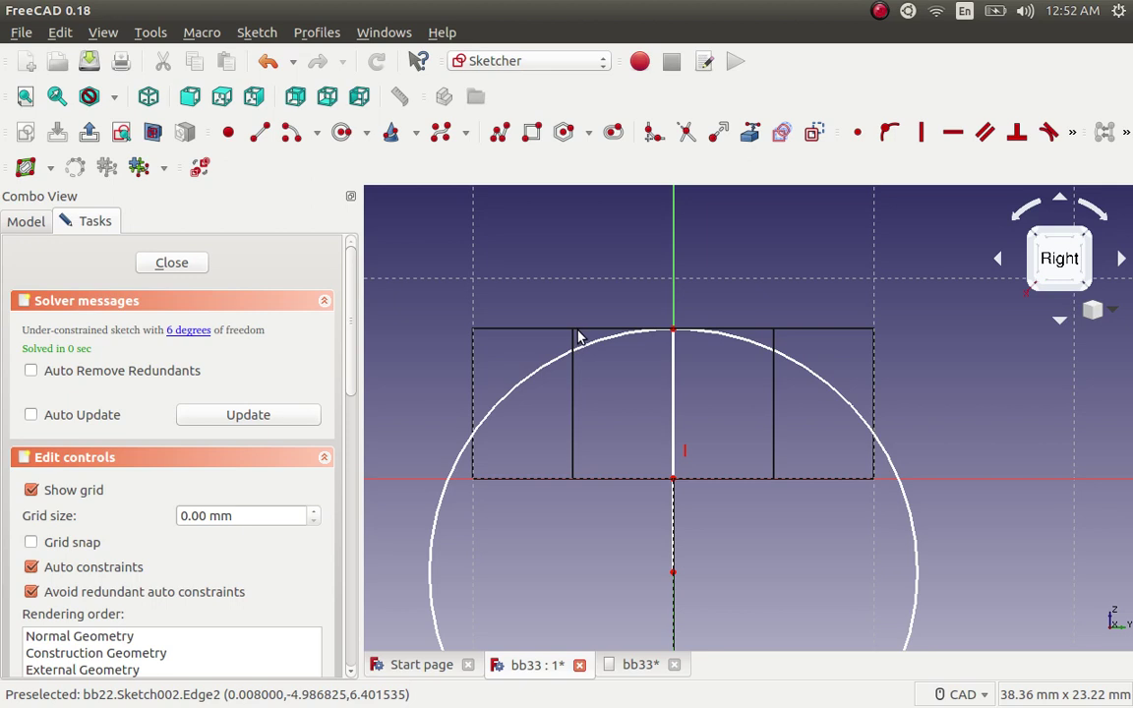
left_click(172, 264)
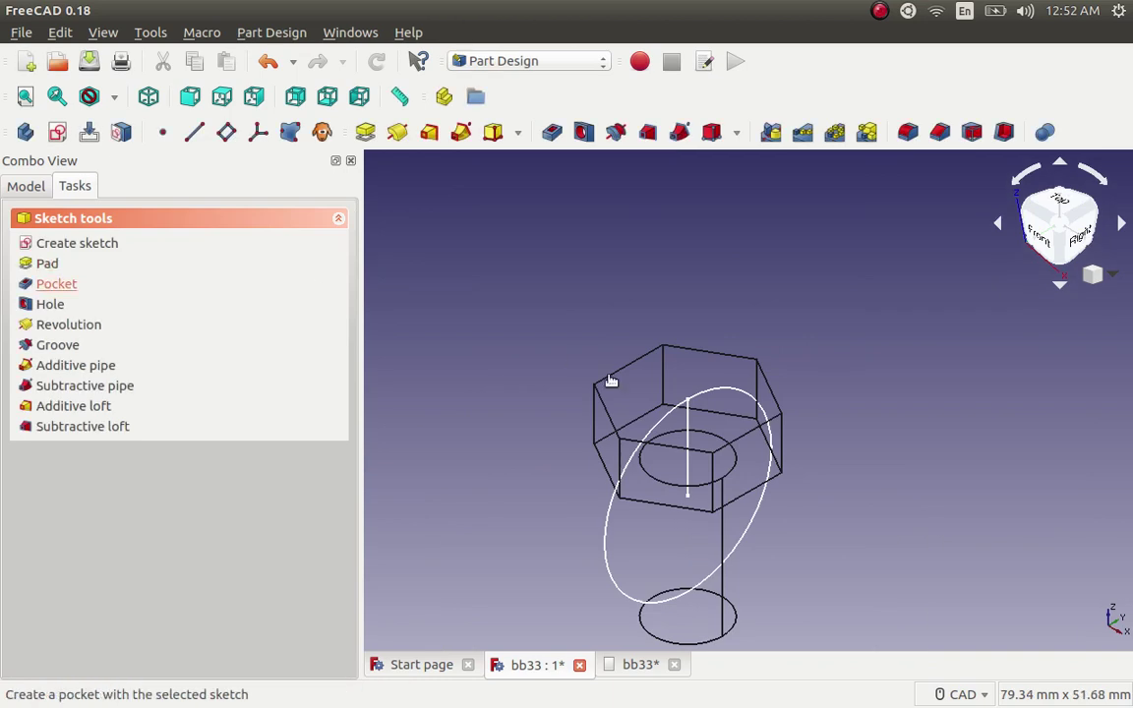
Switch to isometric projection, view from the Right, and zoom in on the head.
left_click(1094, 275)
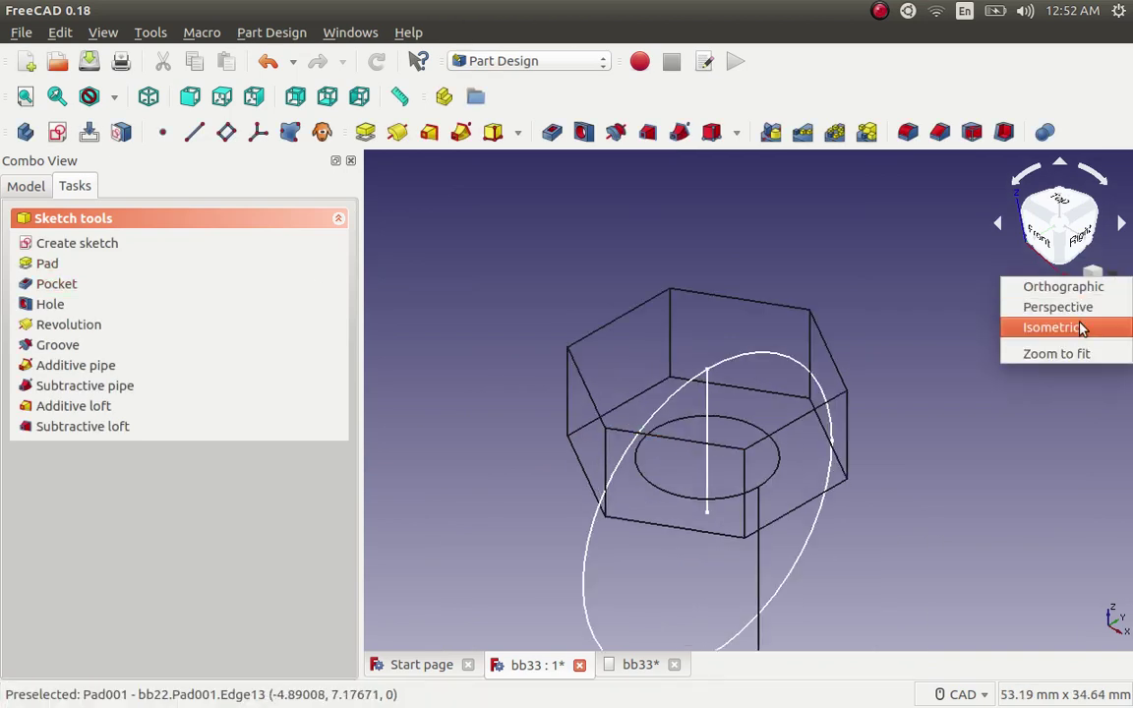
left_click(1079, 241)
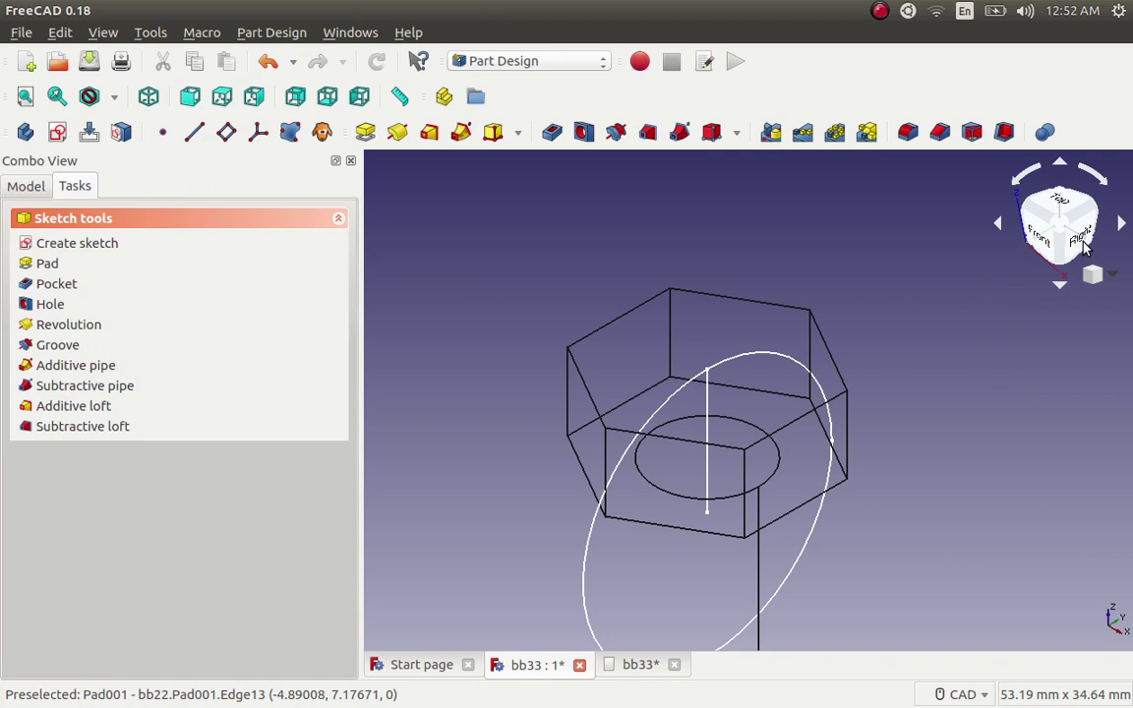
left_click(1082, 243)
scroll(802, 281, "down", 2)
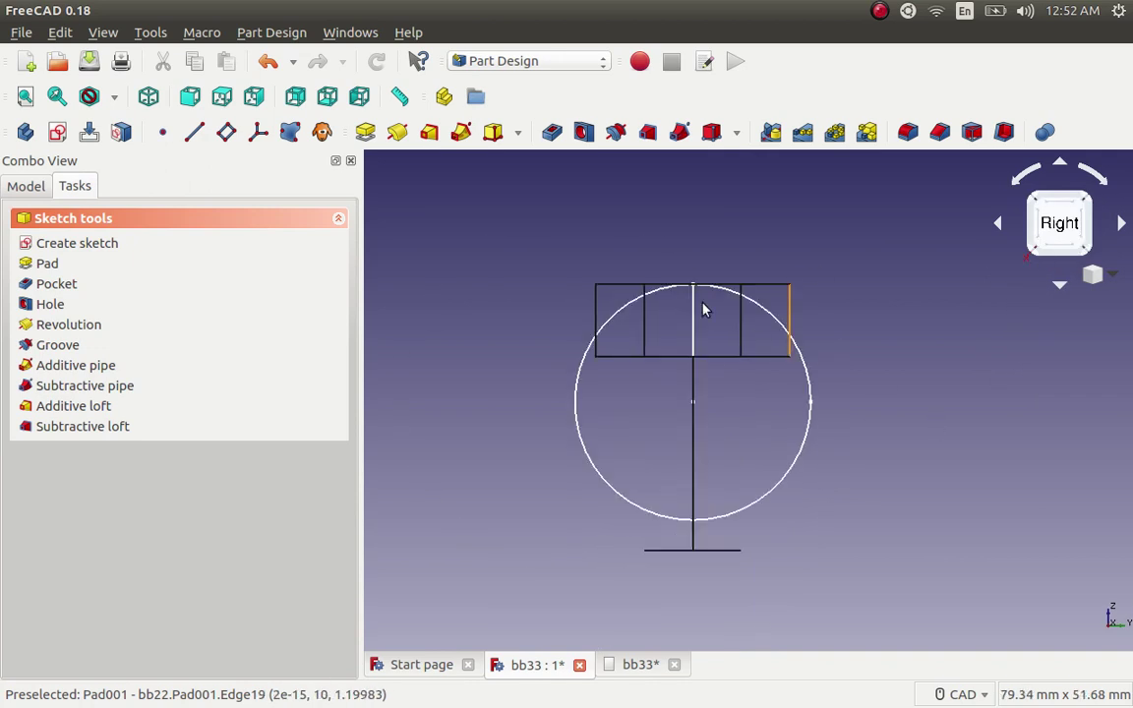
scroll(688, 286, "up", 5)
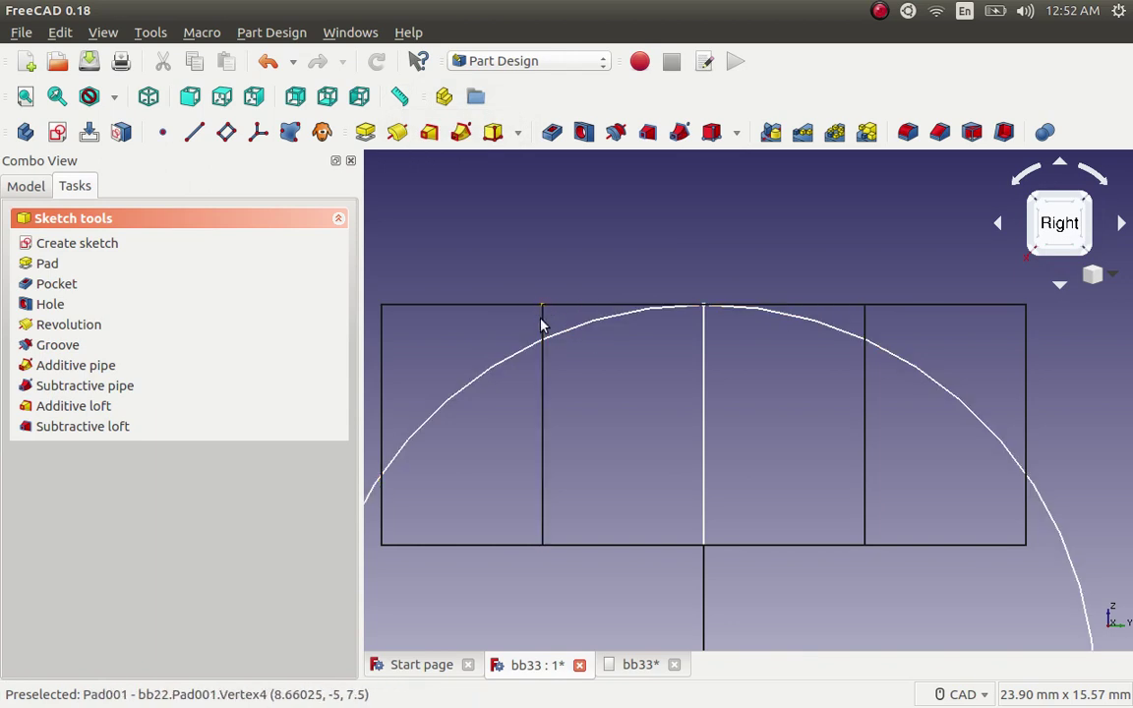
Measure the 1.10 mm distance from the head's top corner down to the circle.
left_click(399, 108)
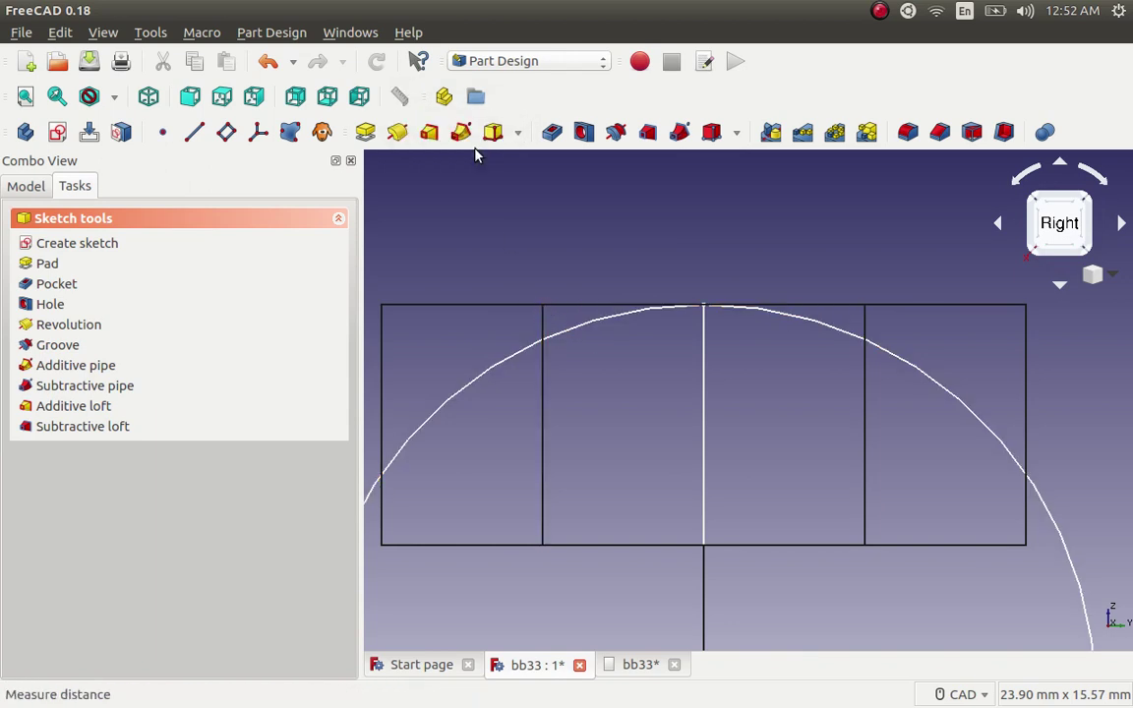
left_click(544, 306)
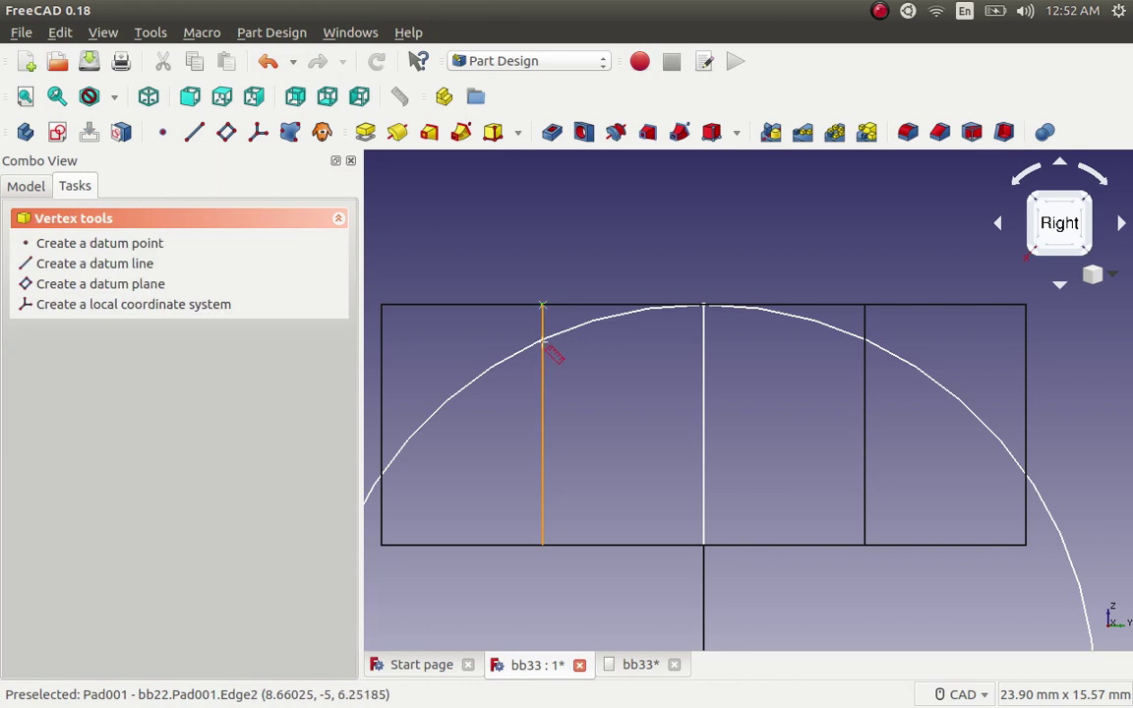
left_click(543, 342)
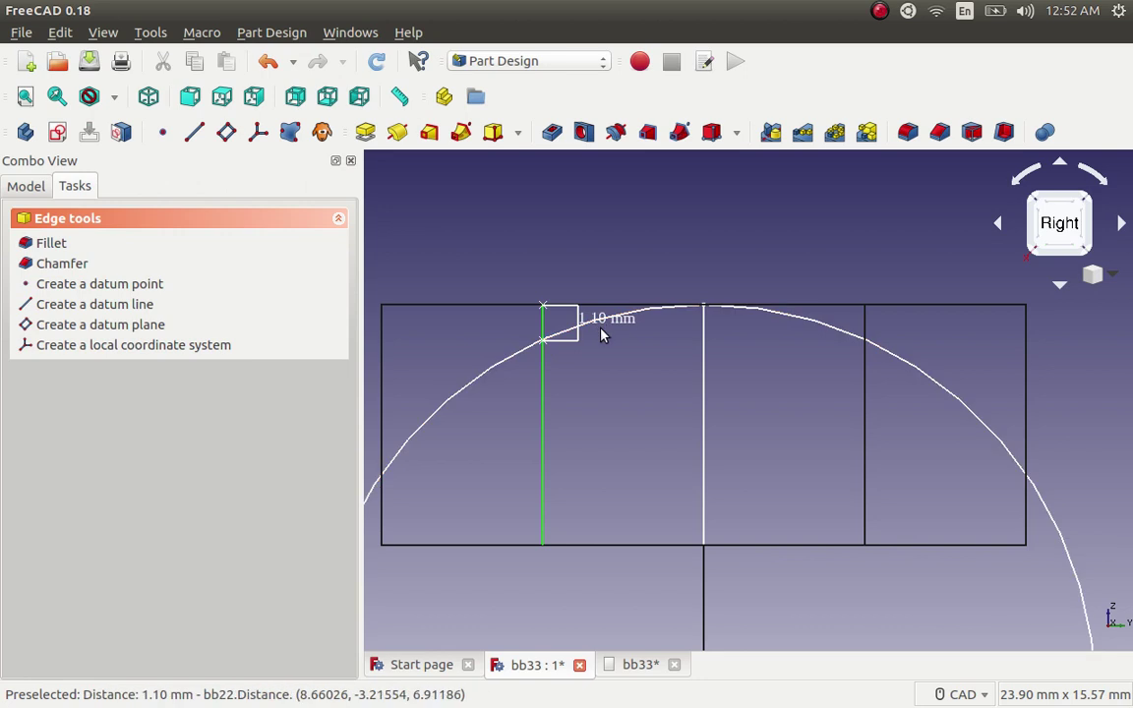
scroll(603, 335, "up", 3)
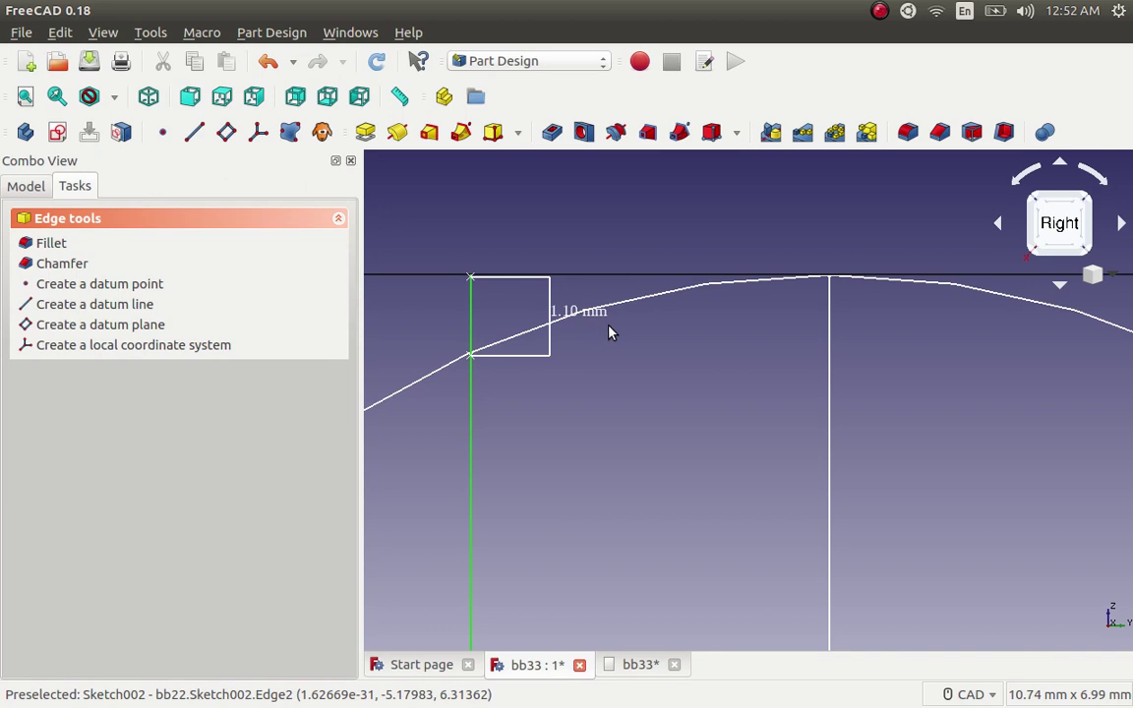
scroll(654, 327, "down", 2)
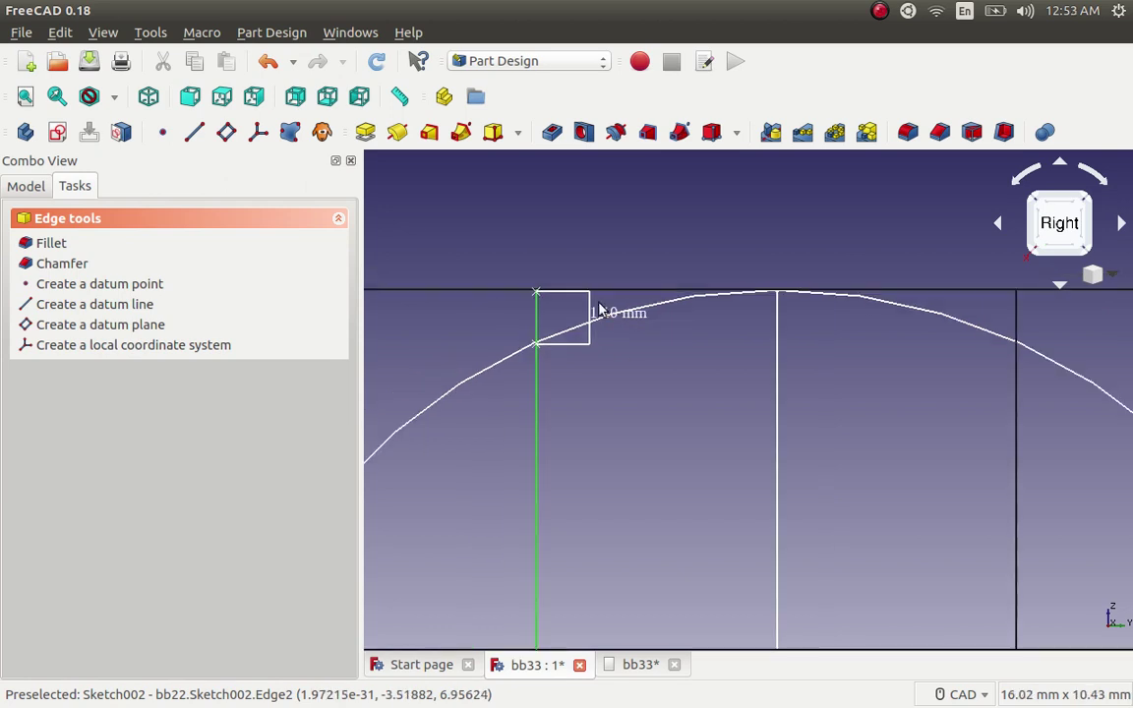
scroll(607, 325, "up", 3)
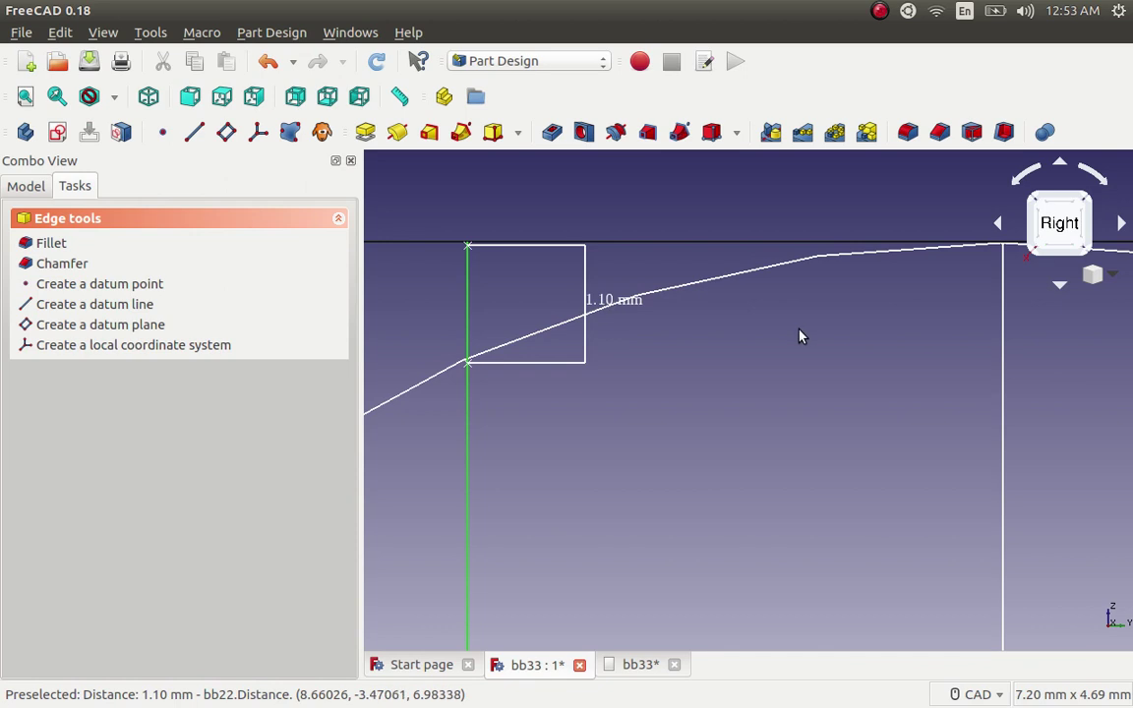
scroll(799, 334, "down", 2)
Delete the 1.10 mm Distance measurement from the model tree.
left_click(45, 190)
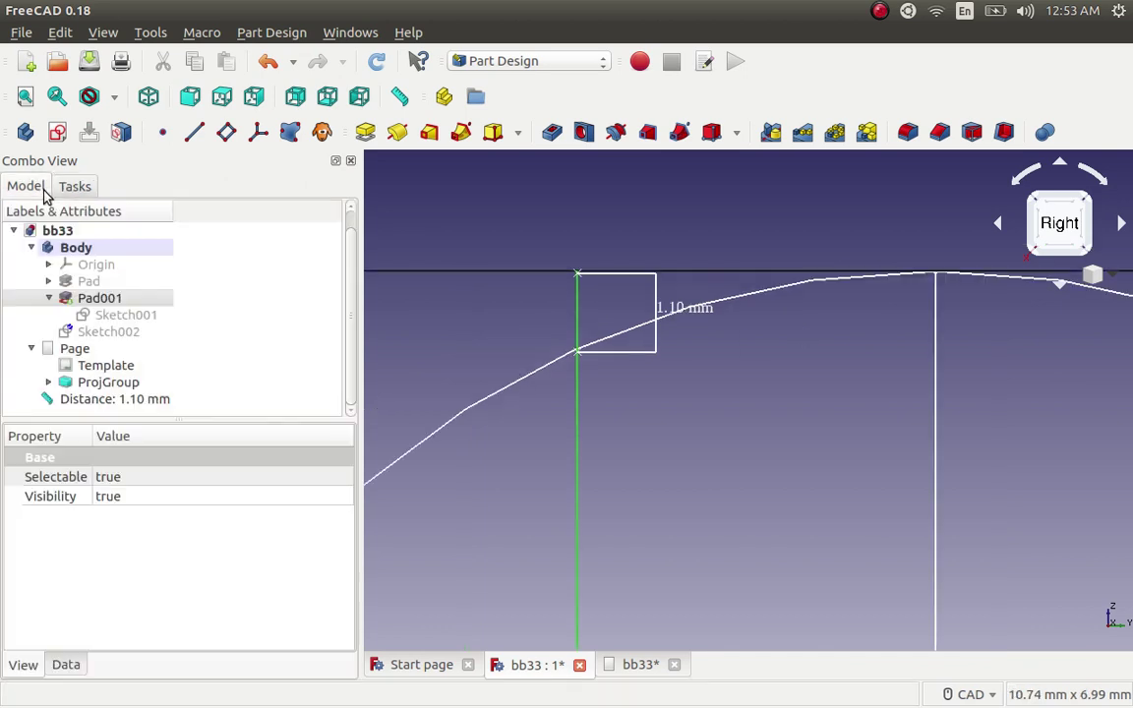
left_click(111, 403)
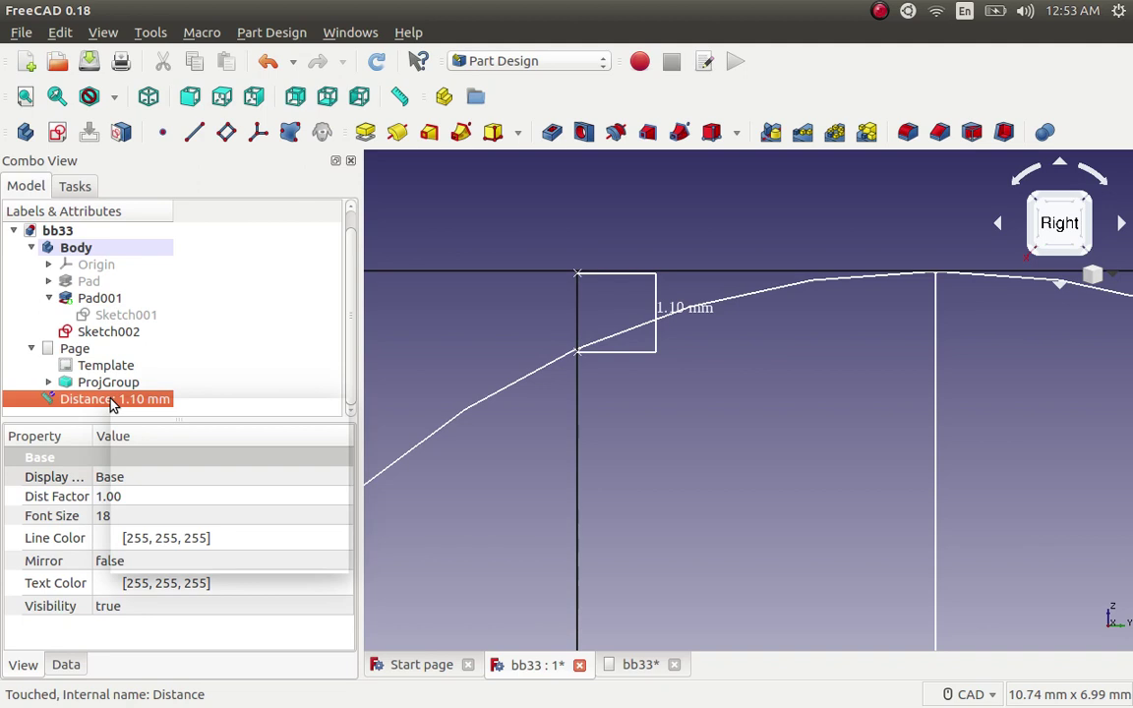
right_click(111, 402)
left_click(189, 517)
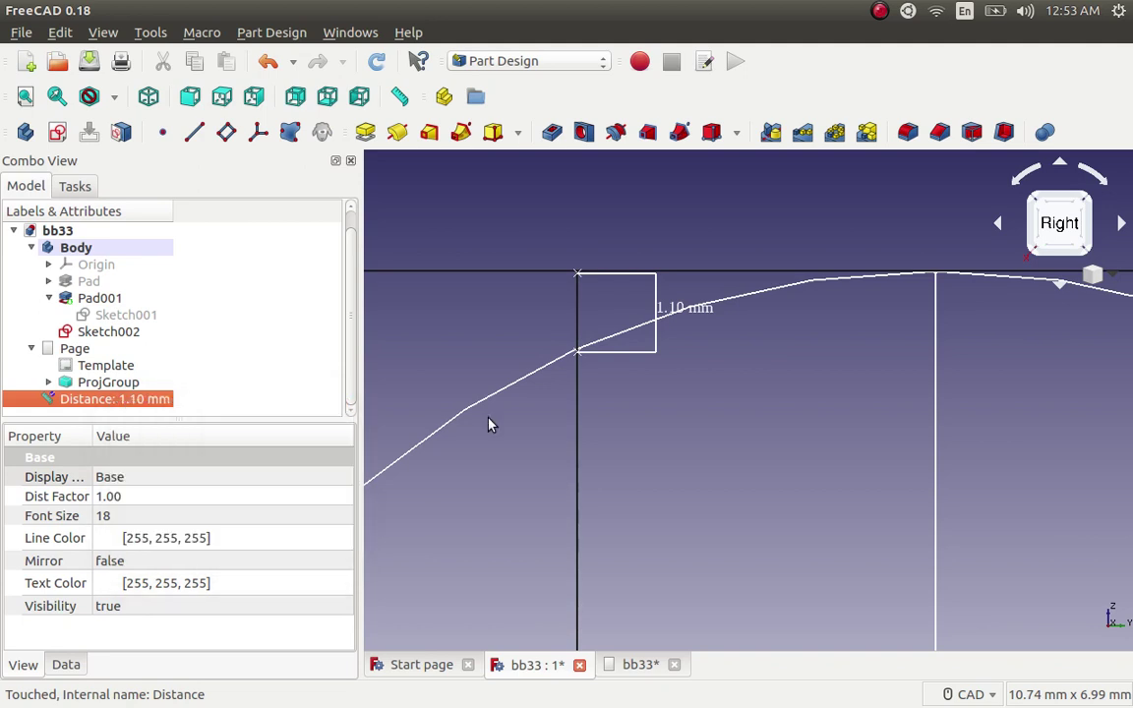
scroll(835, 318, "down", 2)
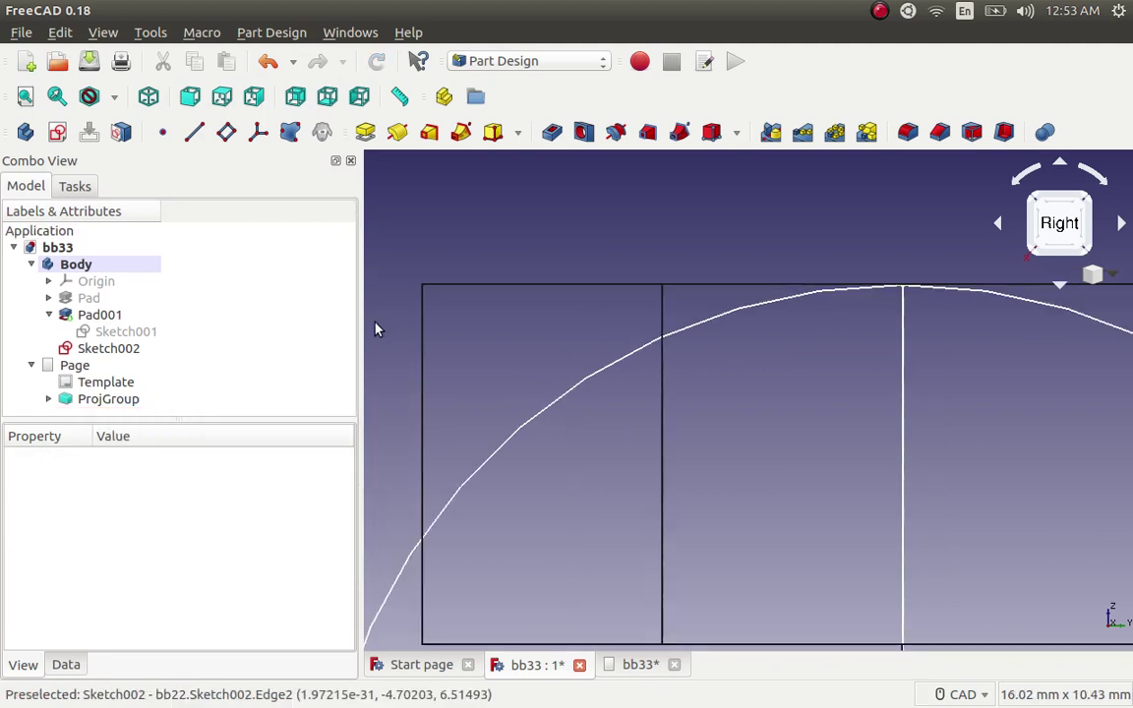
Reopen Sketch002 in Sketcher and zoom in on the head's upper-left corner.
scroll(375, 328, "up", 2)
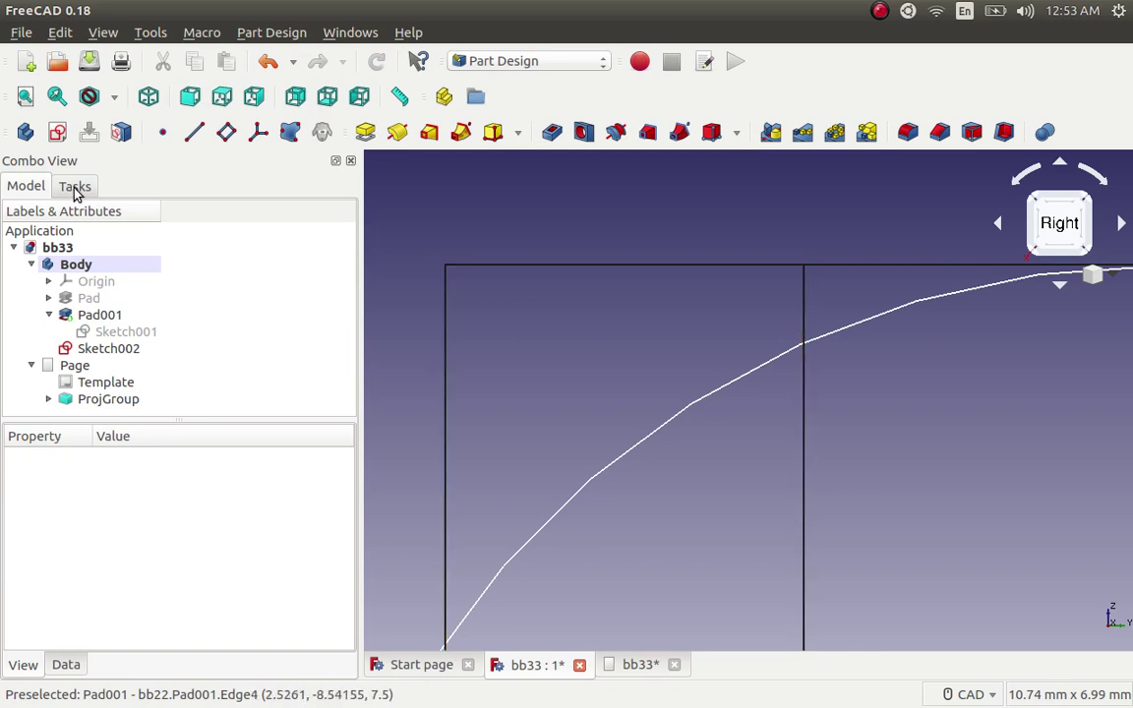
double_click(101, 349)
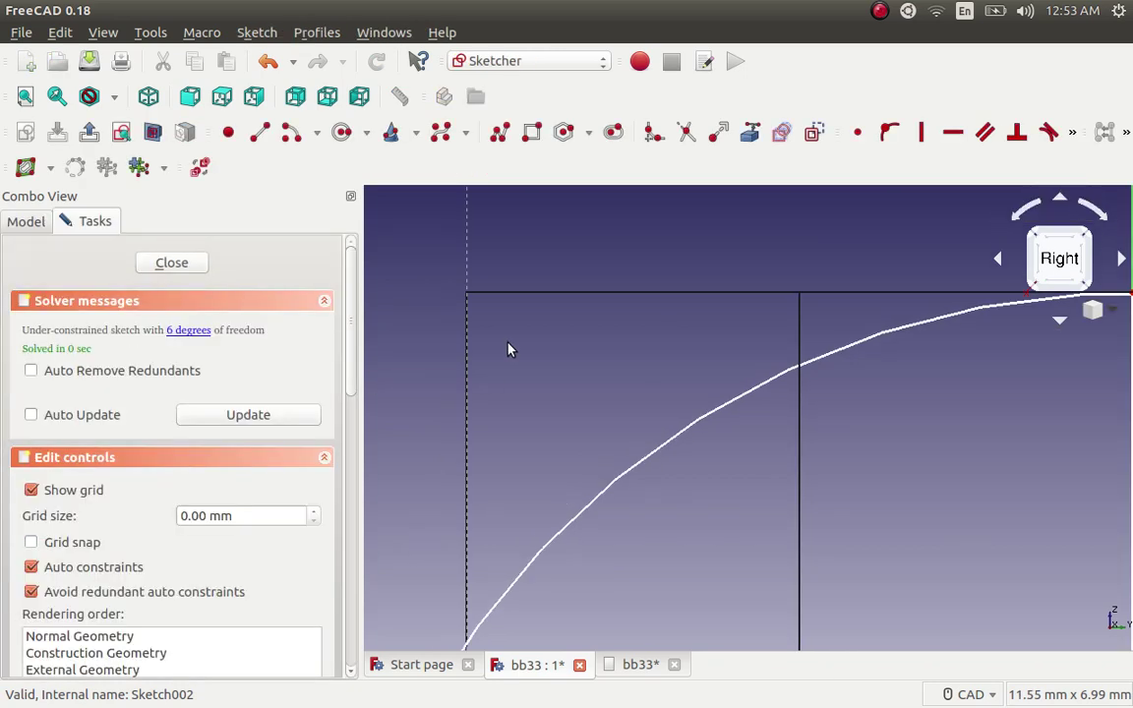
scroll(511, 344, "down", 2)
scroll(515, 336, "down", 4)
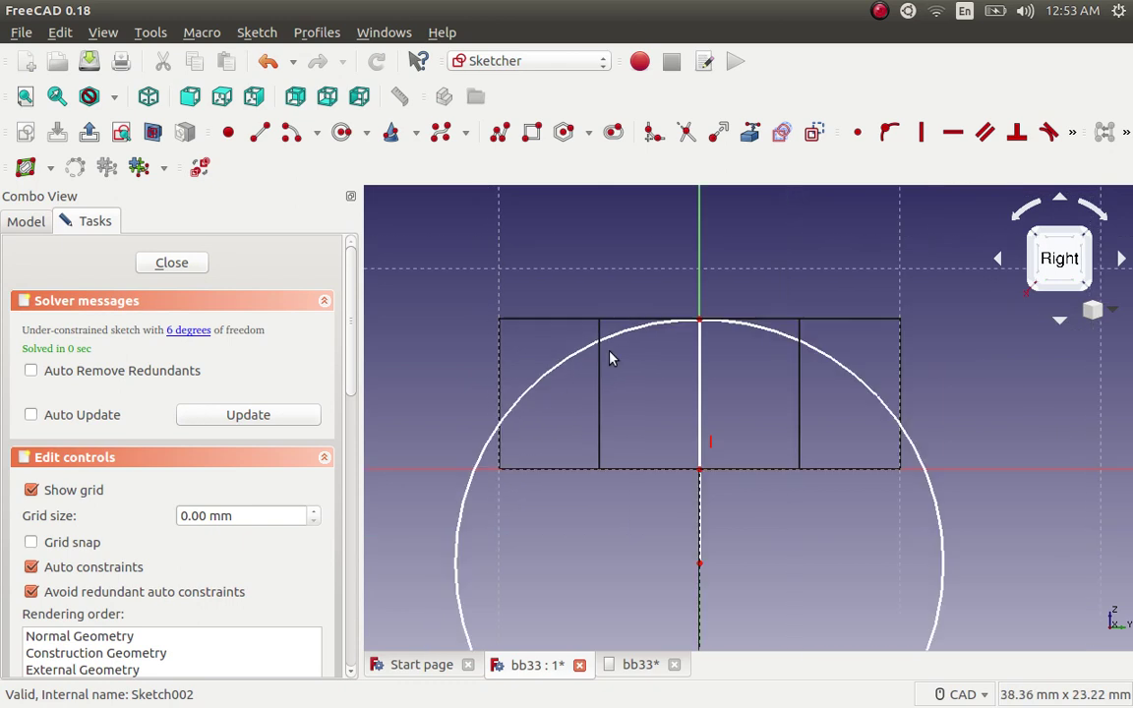
scroll(492, 330, "up", 1)
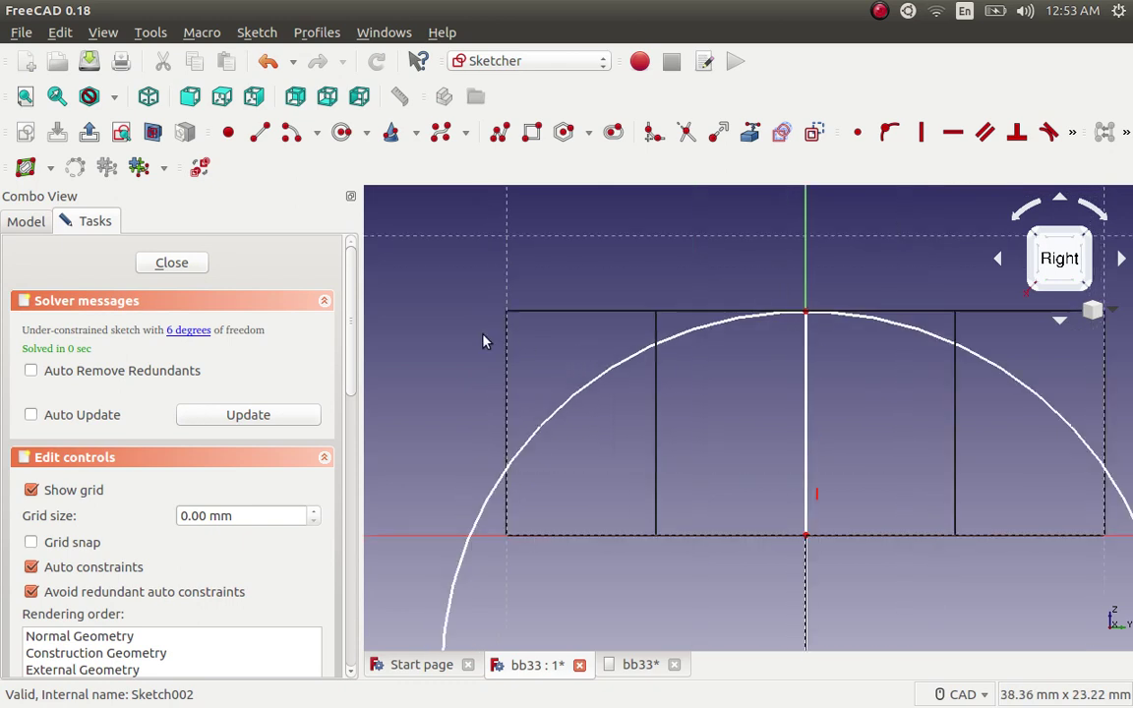
scroll(501, 318, "up", 2)
scroll(546, 287, "up", 1)
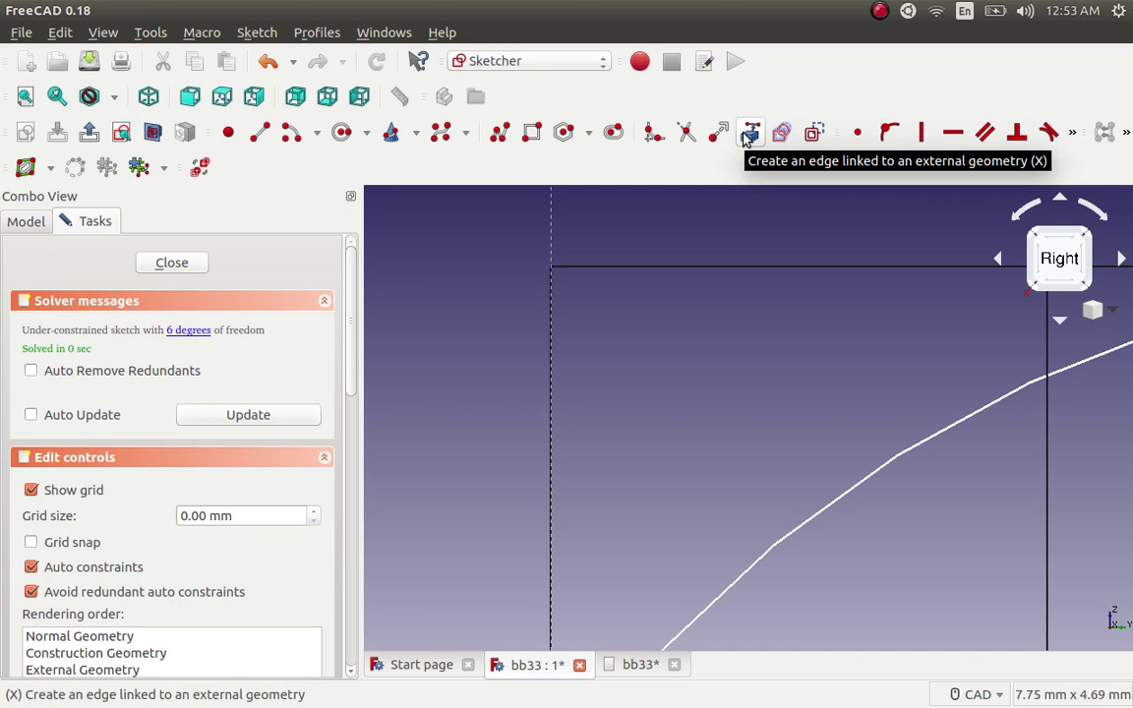
Link Pad001's left vertical edge into Sketch002 as external geometry.
left_click(748, 136)
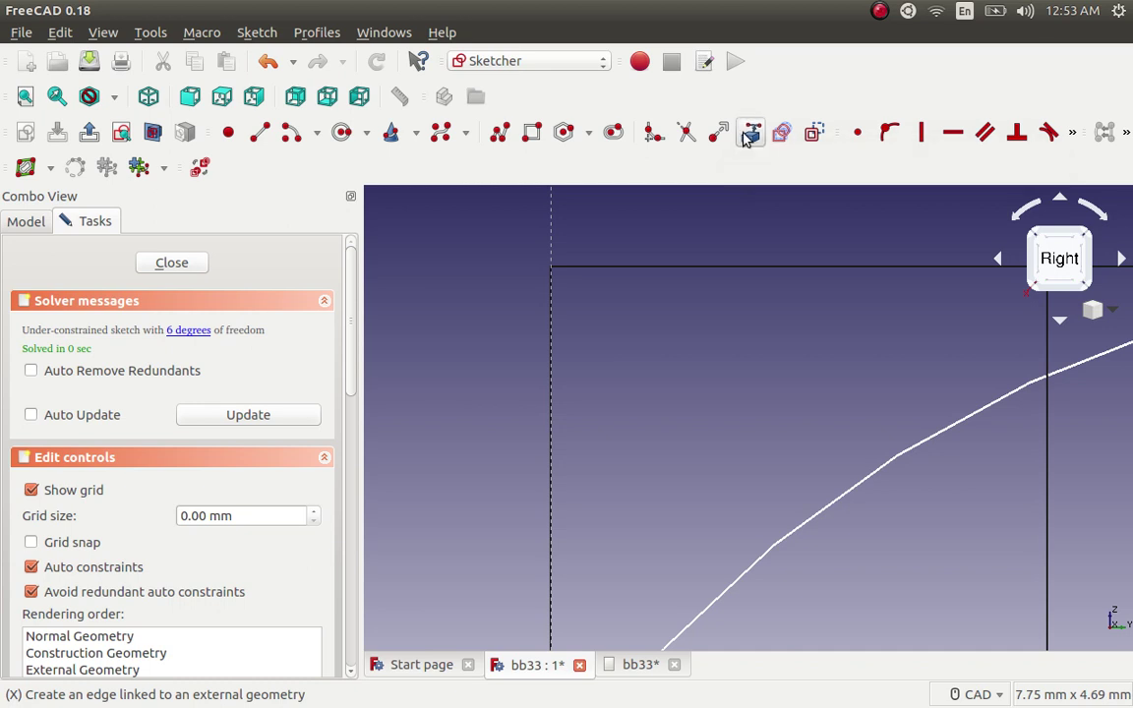
left_click(551, 295)
left_click(551, 295)
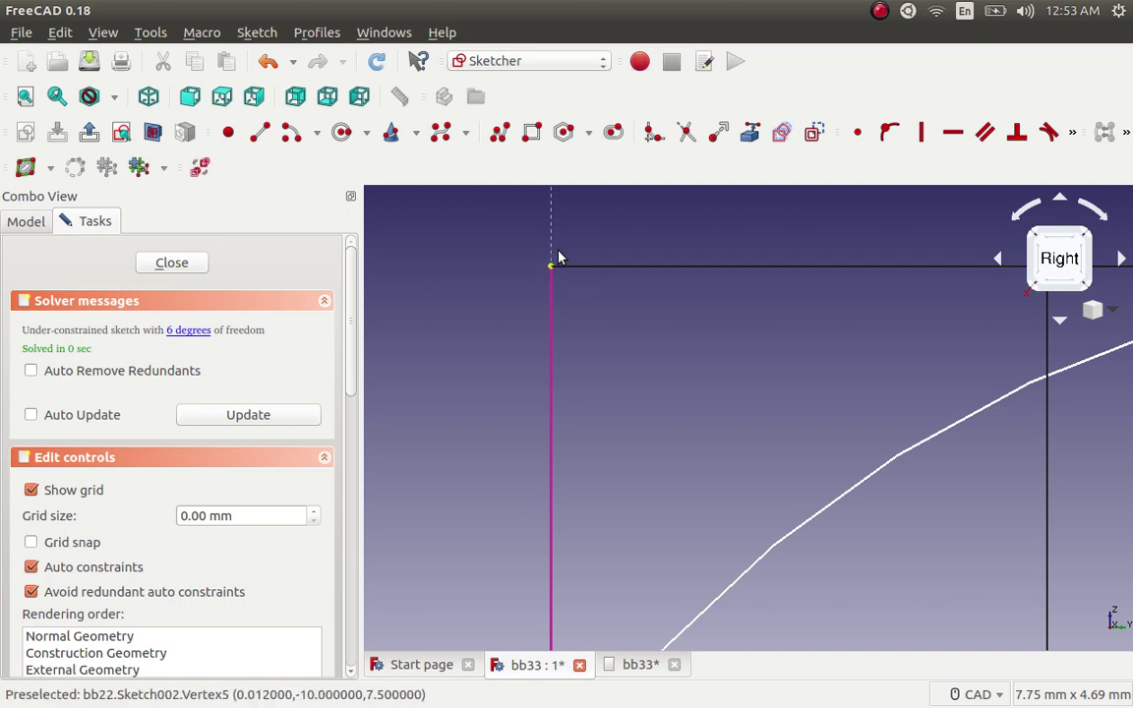
Draw a short line from the top-left corner down the left edge and constrain it vertical.
left_click(259, 134)
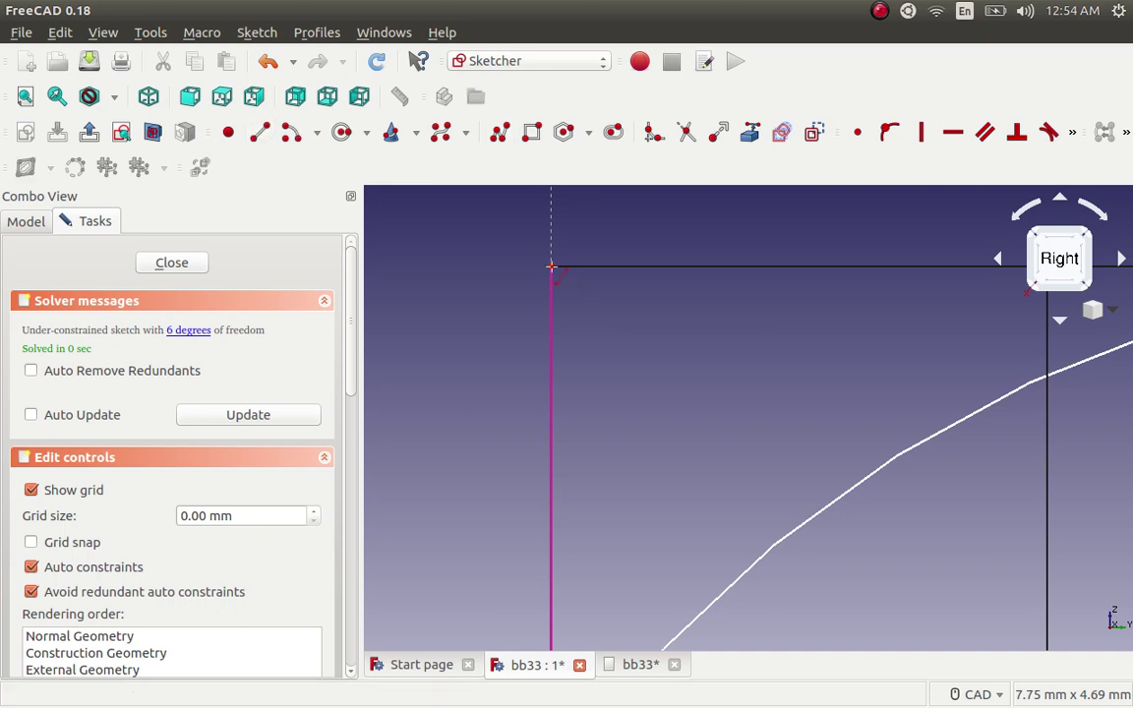
left_click(551, 268)
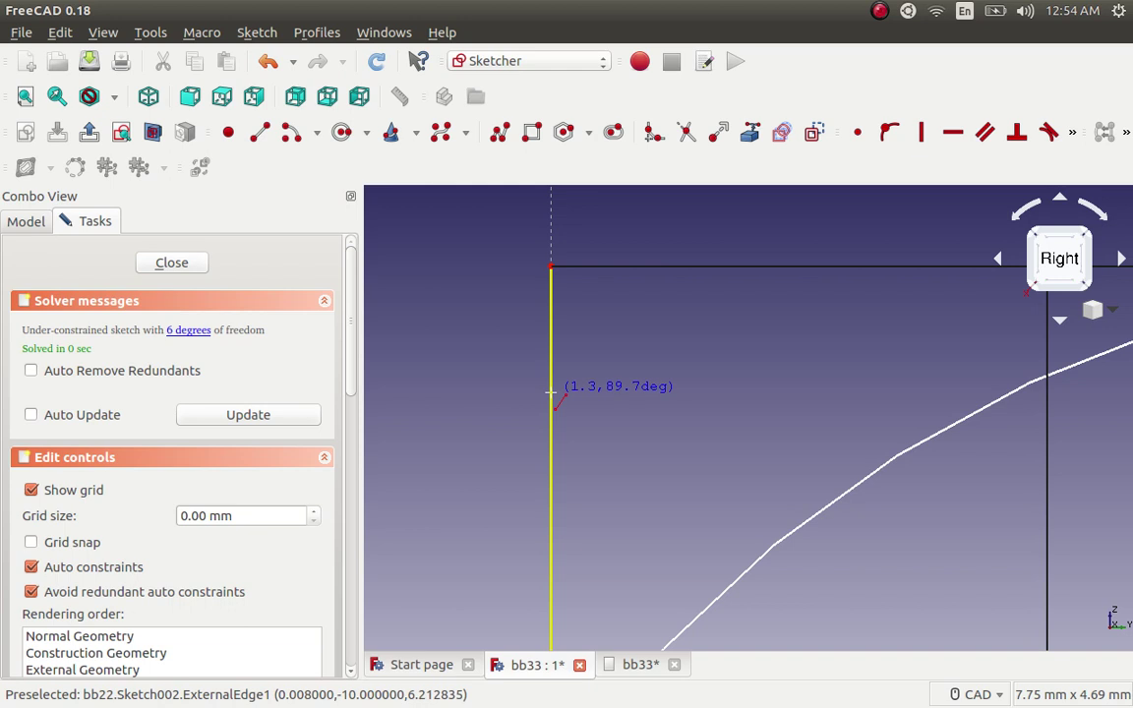
left_click(551, 393)
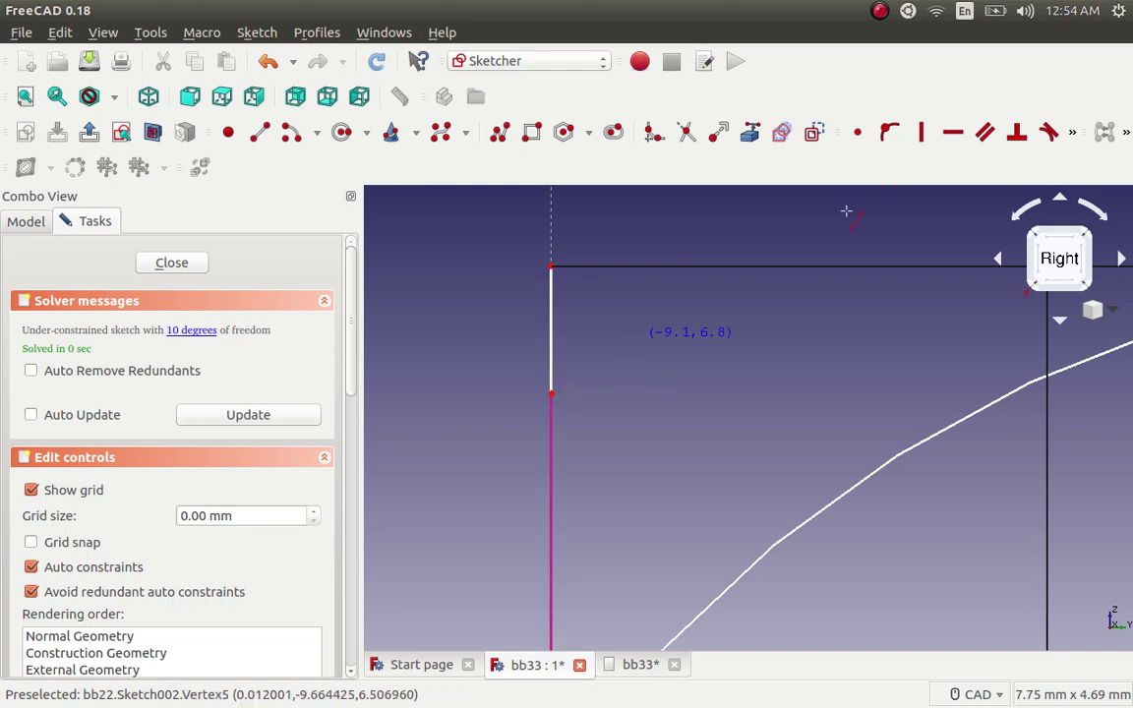
left_click(924, 135)
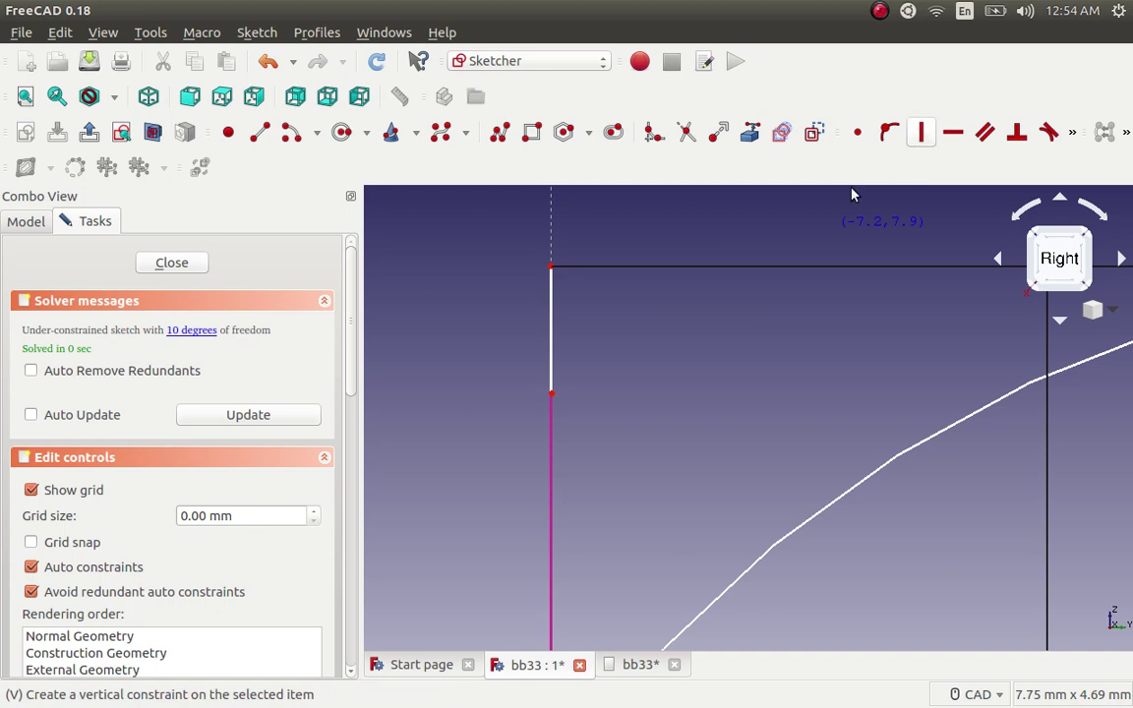
left_click(553, 337)
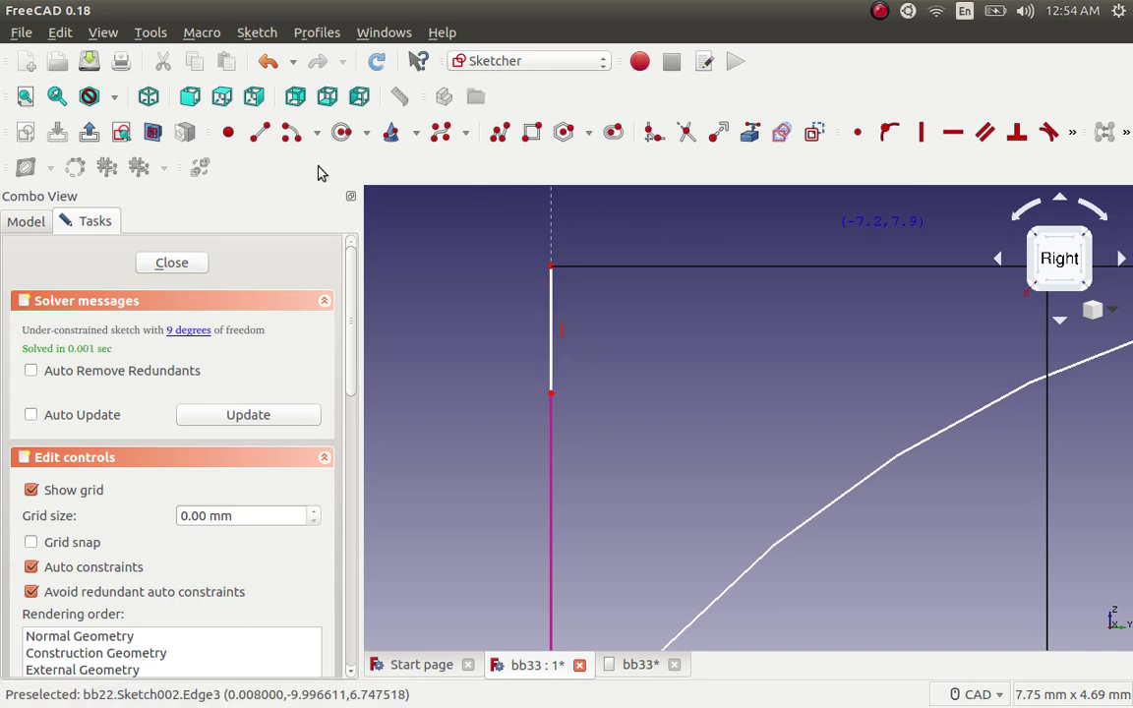
Draw a second line from the top-left corner along the top edge.
left_click(260, 131)
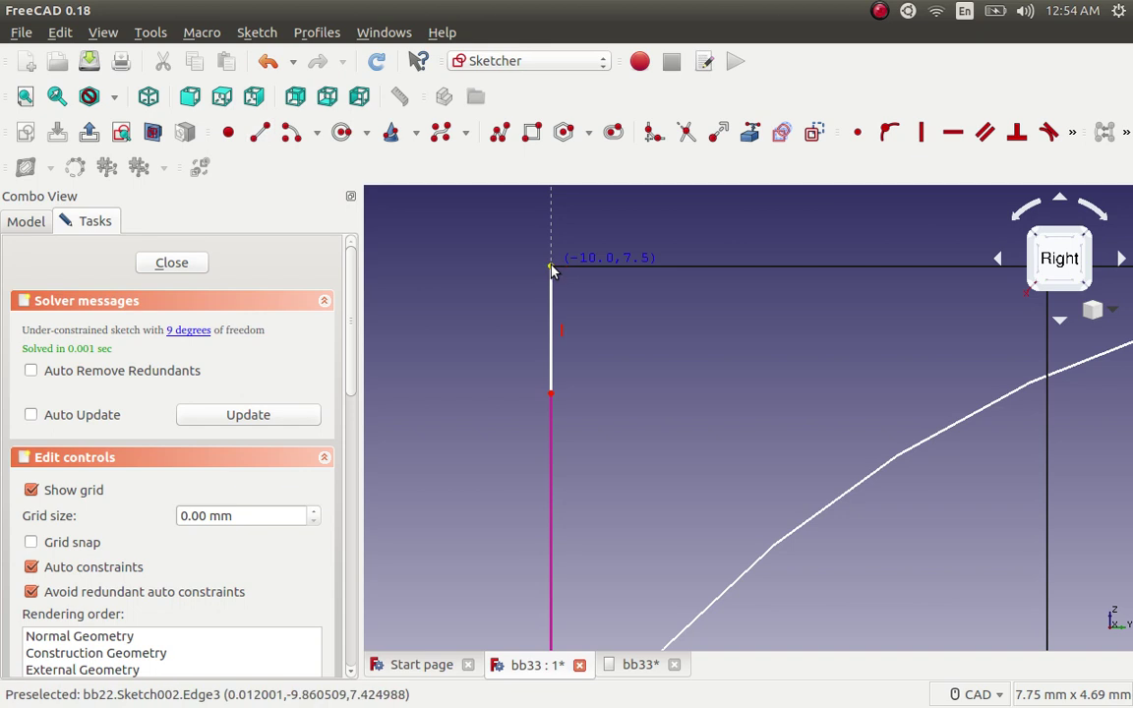
left_click(551, 265)
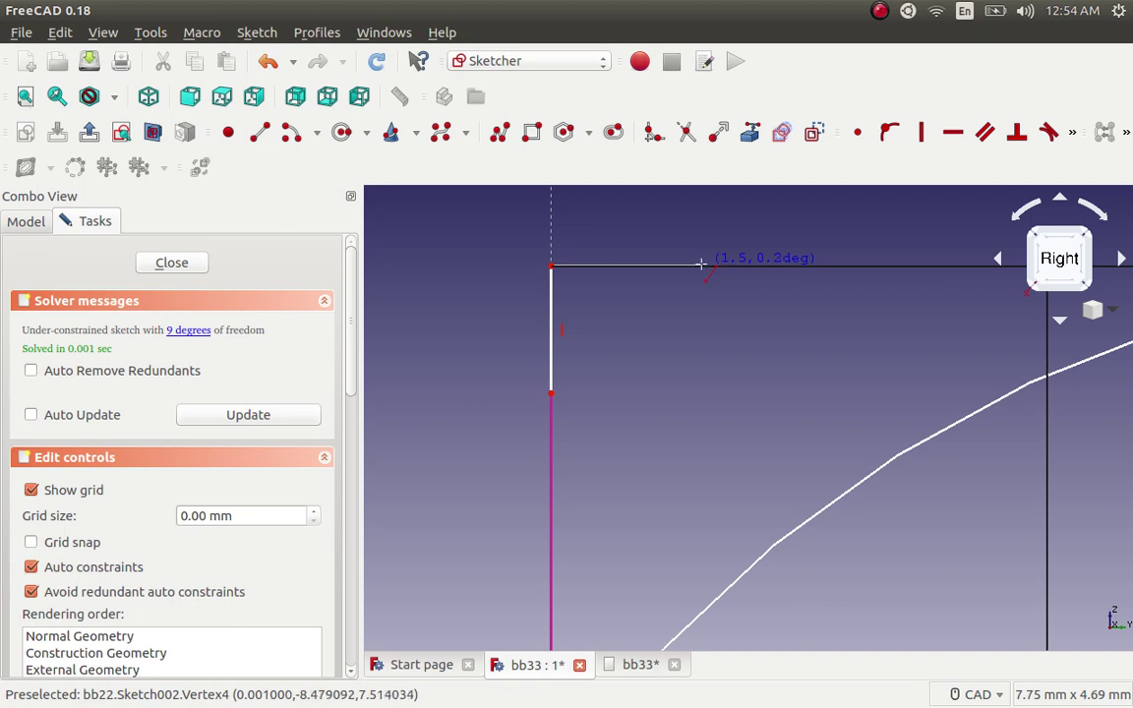
left_click(704, 272)
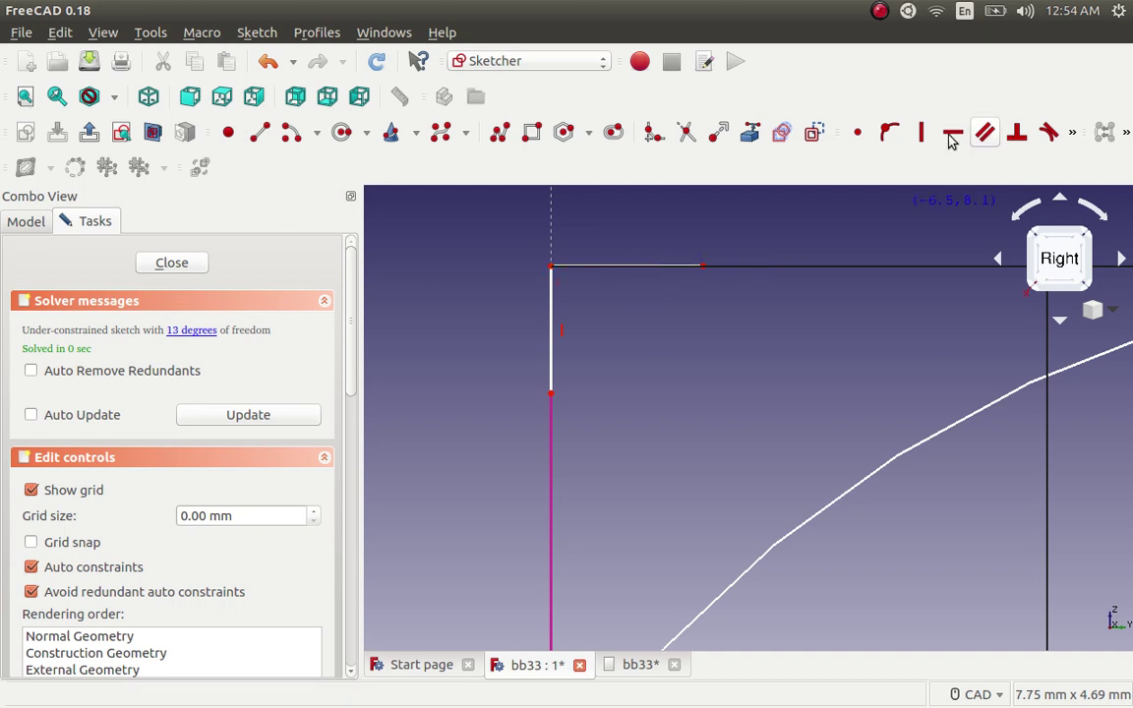
Make the top line horizontal and constrain it equal in length to the vertical line.
left_click(655, 267)
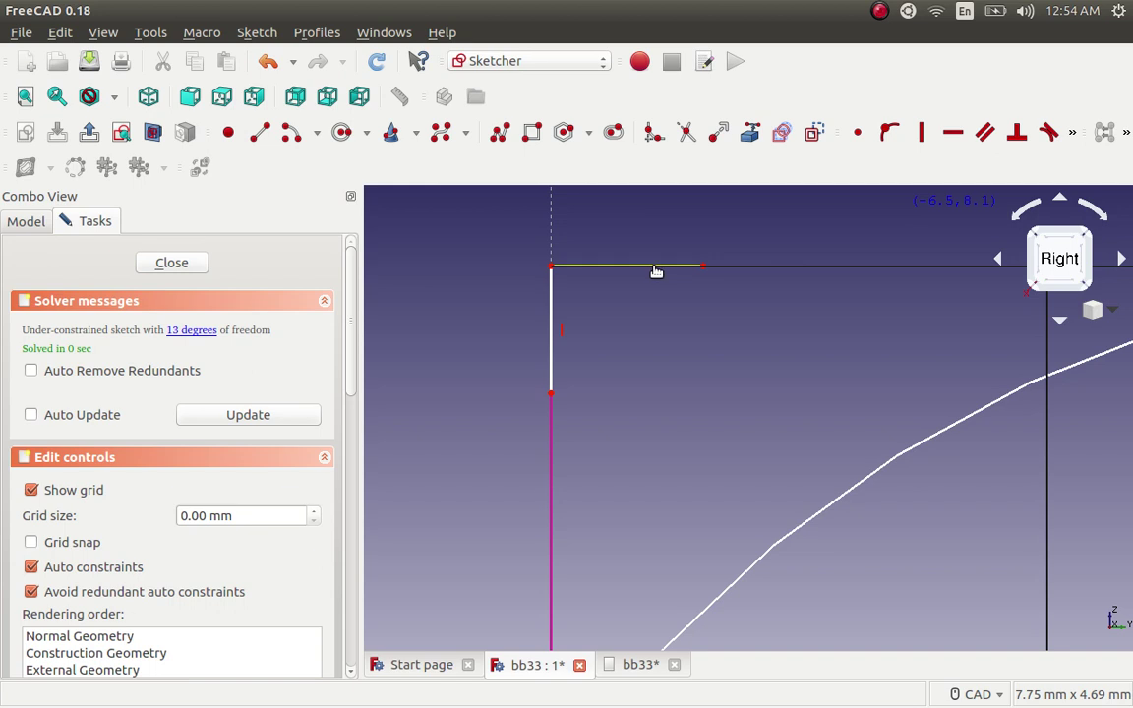
key("h")
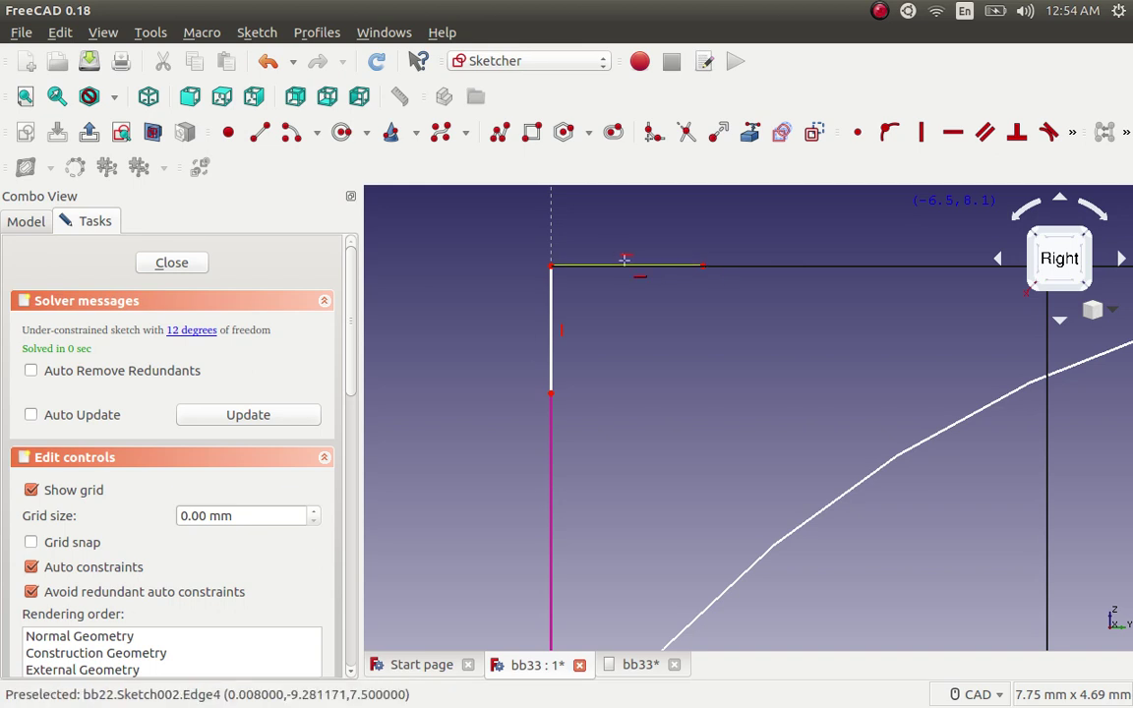
left_click(1073, 135)
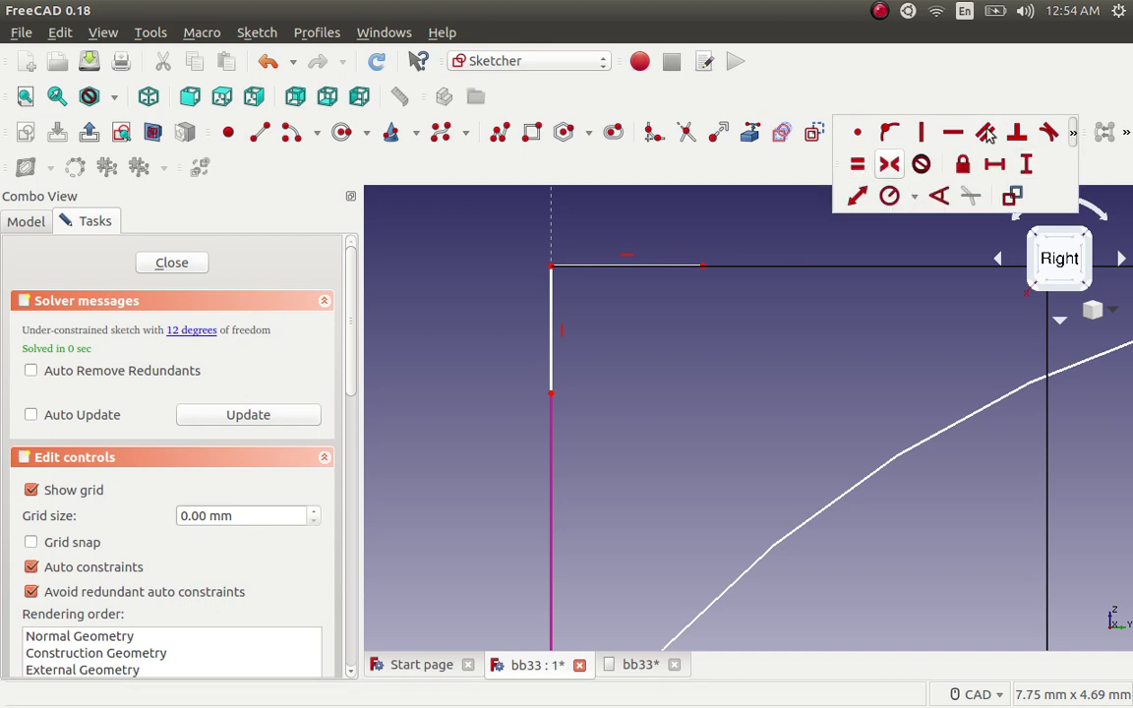
left_click(858, 168)
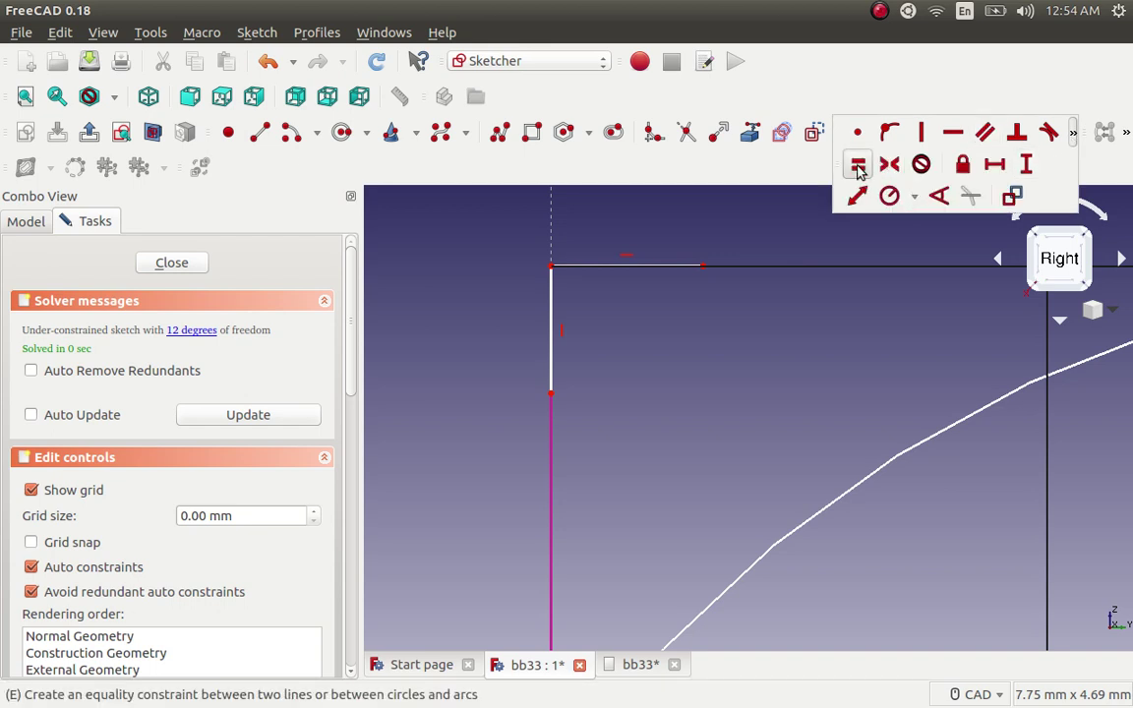
left_click(637, 264)
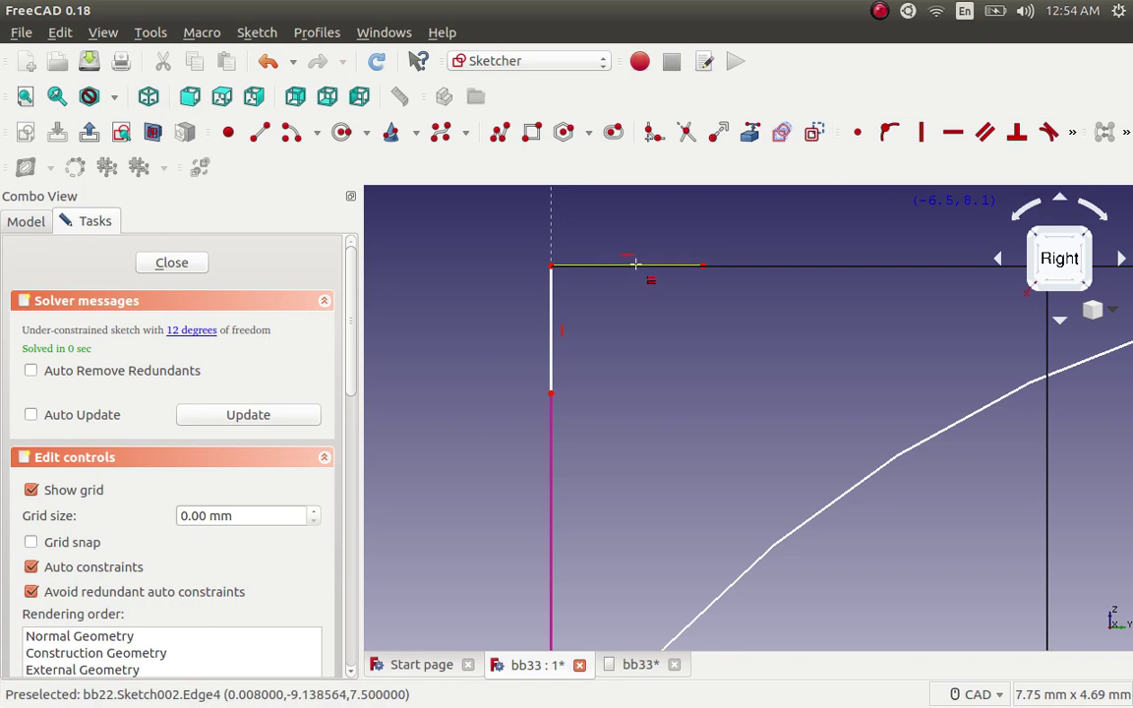
left_click(551, 315)
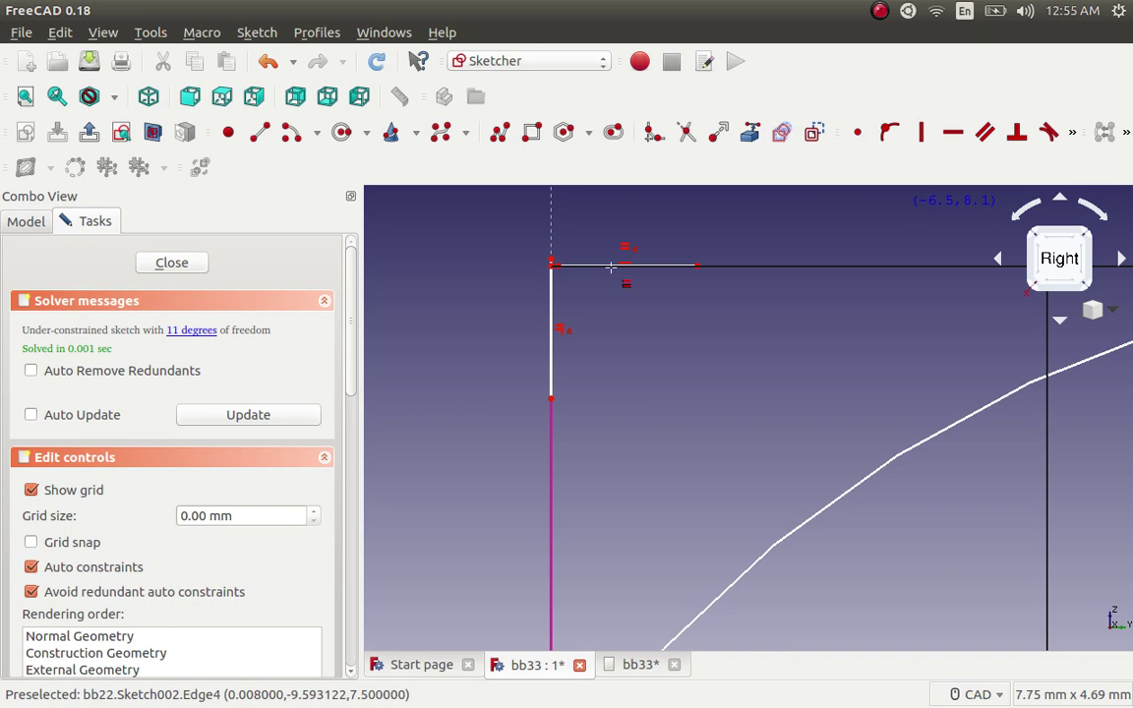
Constrain the left sketch line to be vertical using its corner vertex.
scroll(552, 264, "up", 4)
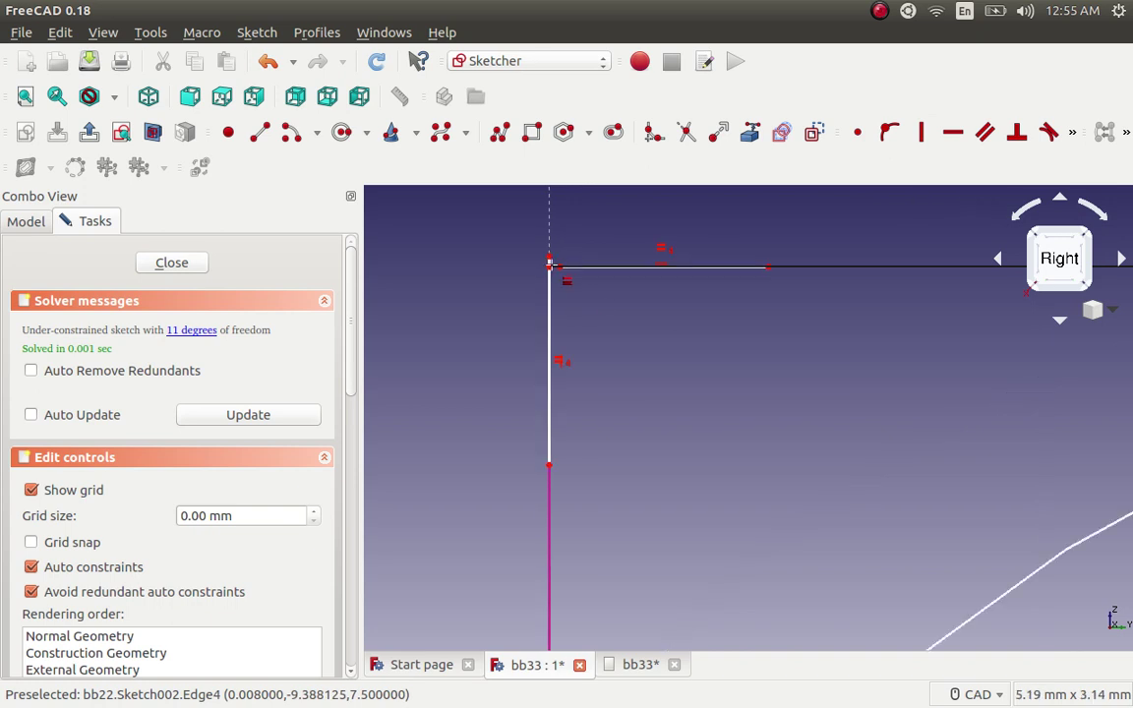
scroll(549, 268, "up", 4)
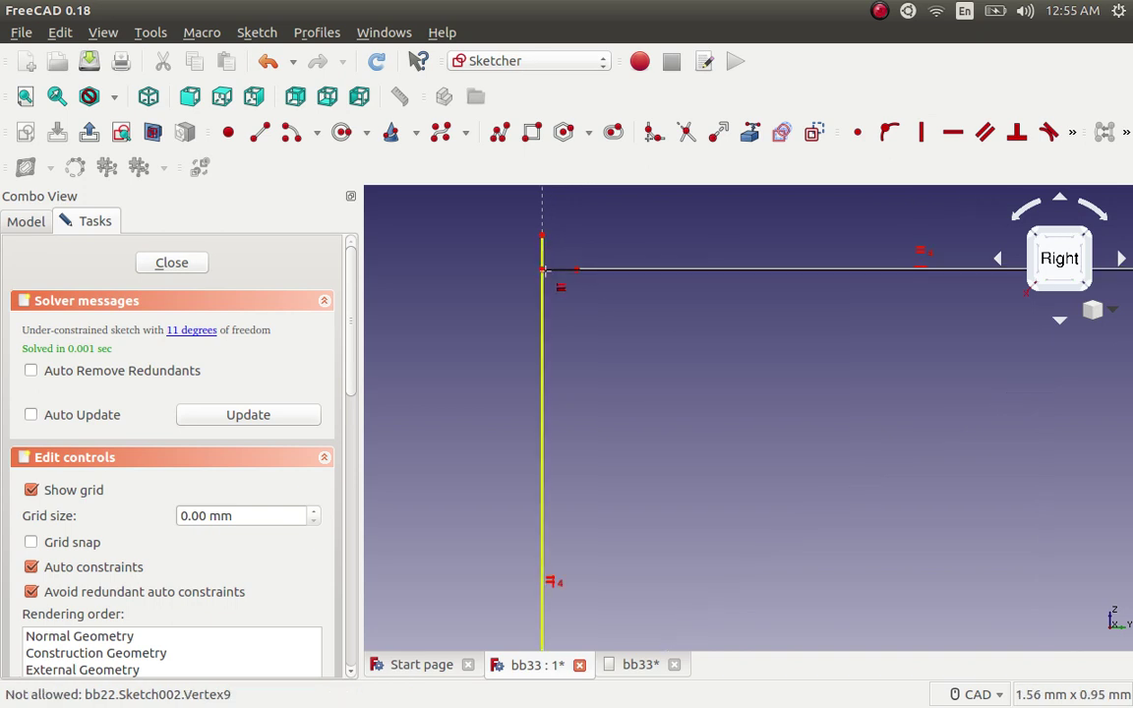
left_click(858, 134)
right_click(562, 260)
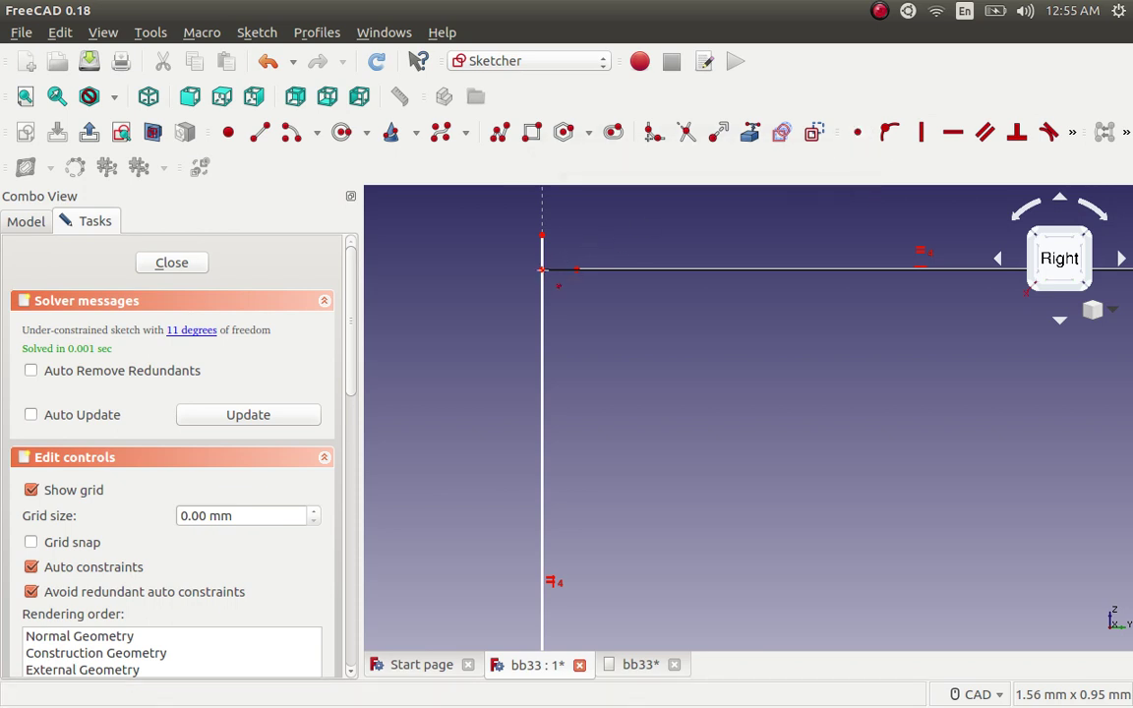
left_click(542, 269)
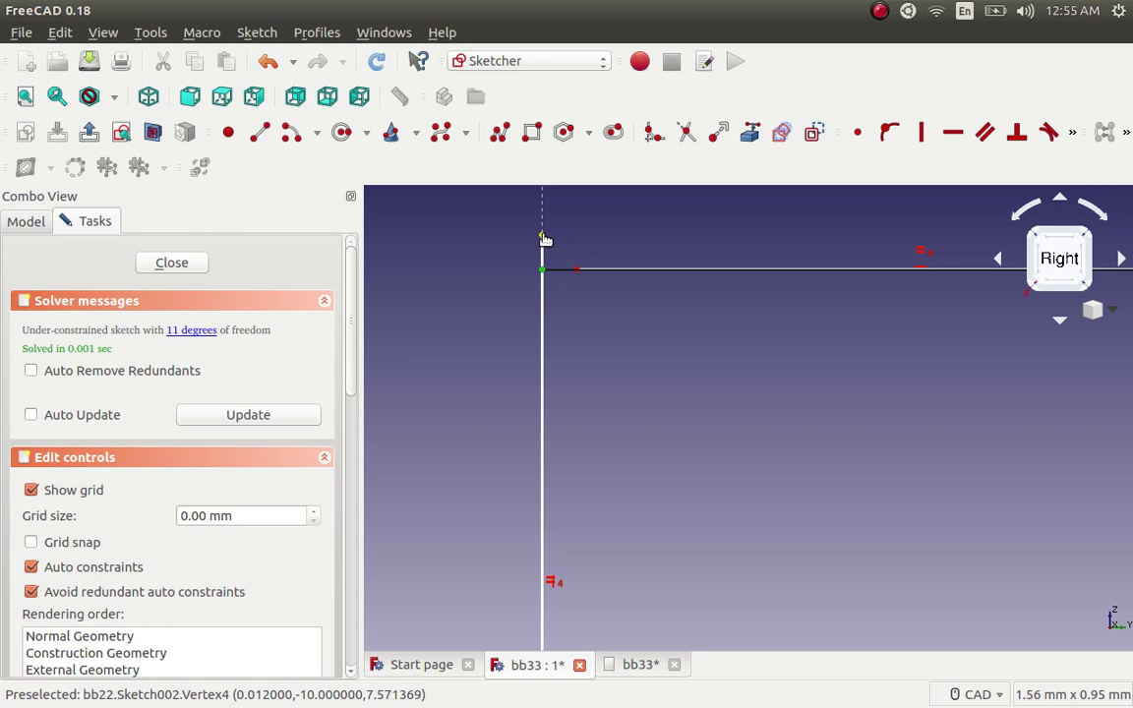
key("v")
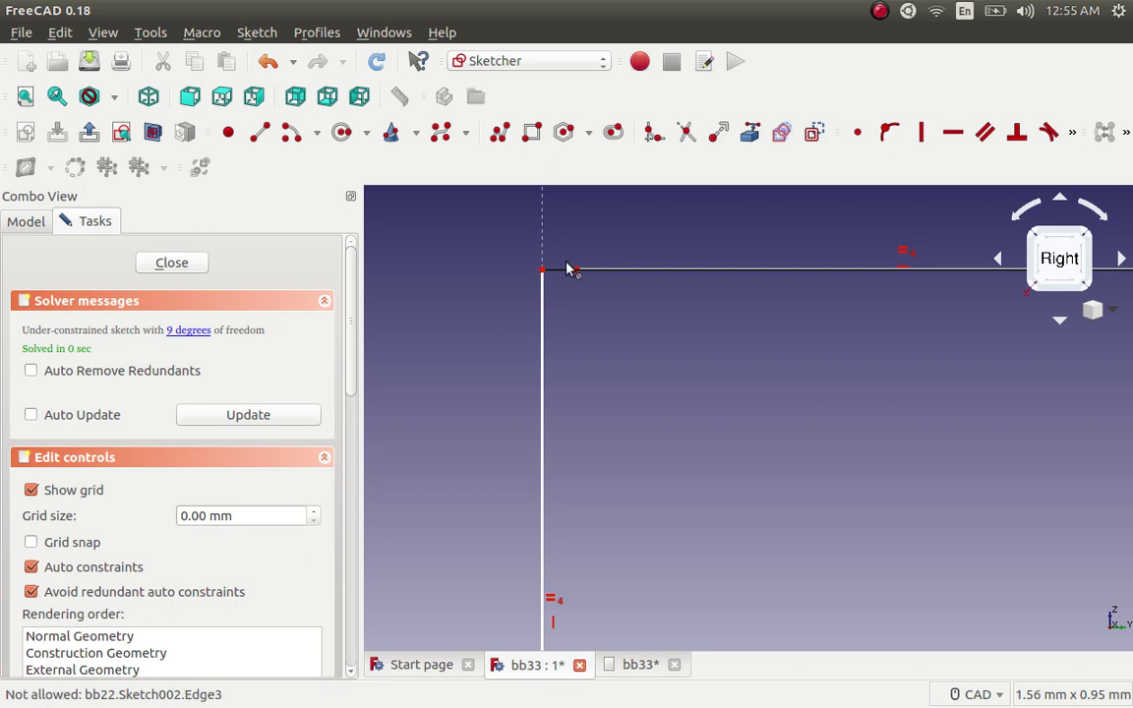
left_click(570, 263)
Make the left line's top end coincident with the horizontal line at the corner.
scroll(572, 277, "down", 2)
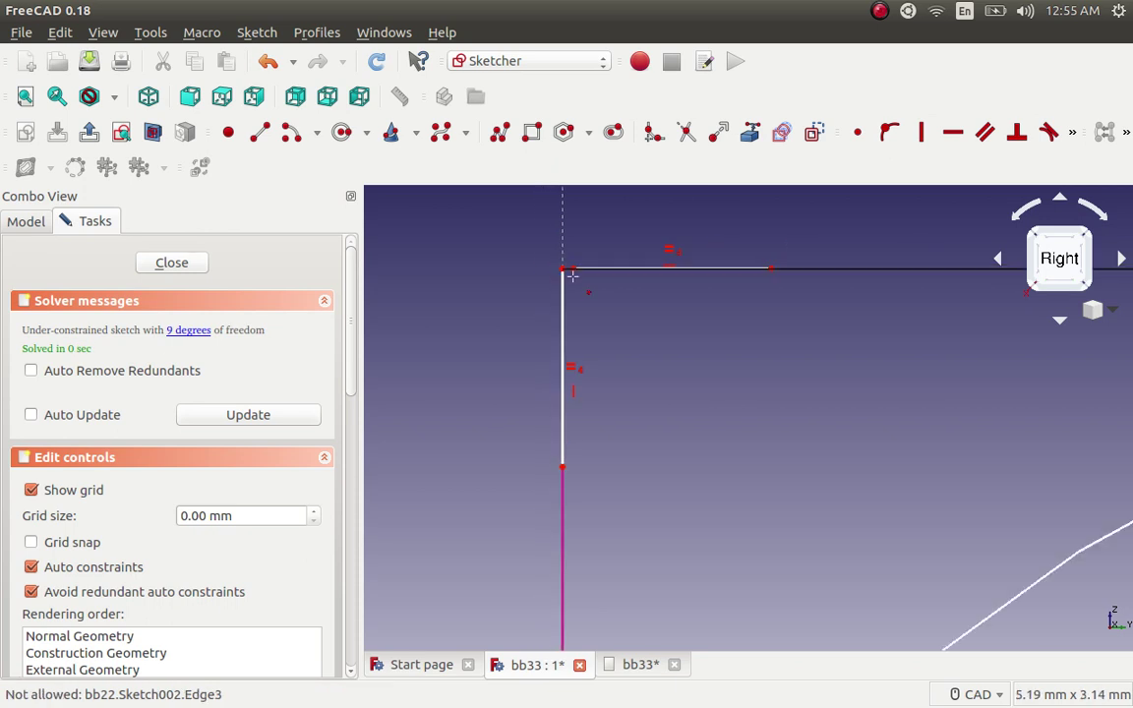
scroll(568, 273, "up", 1)
scroll(570, 268, "up", 2)
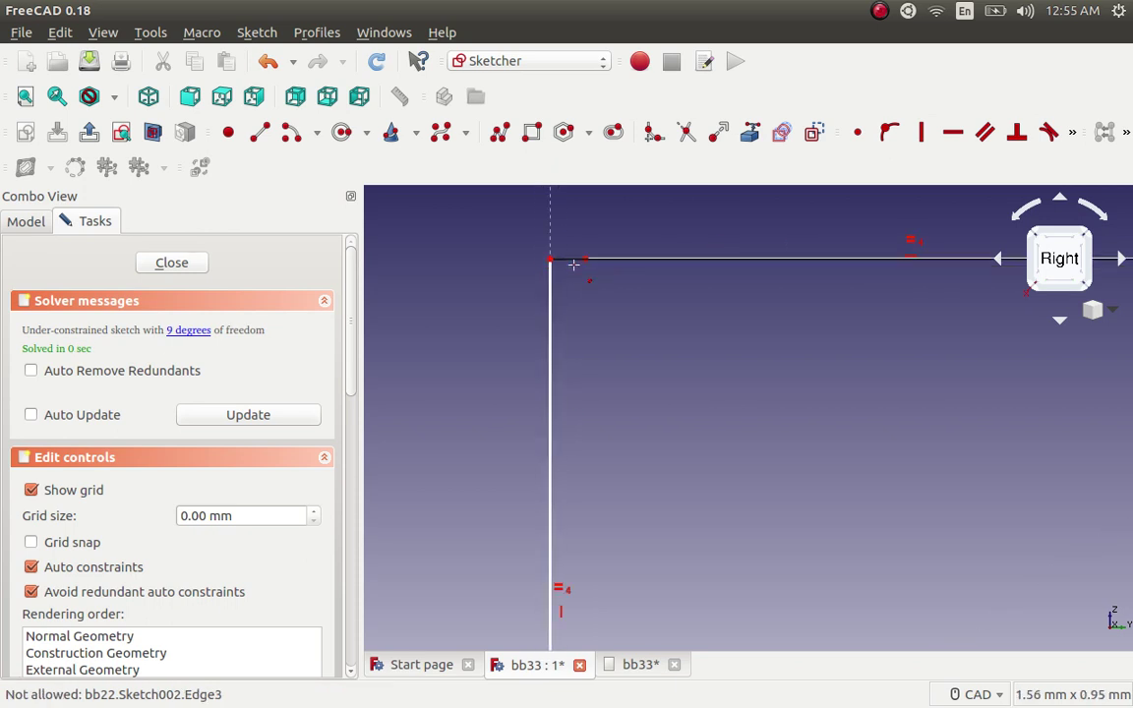
scroll(589, 257, "up", 2)
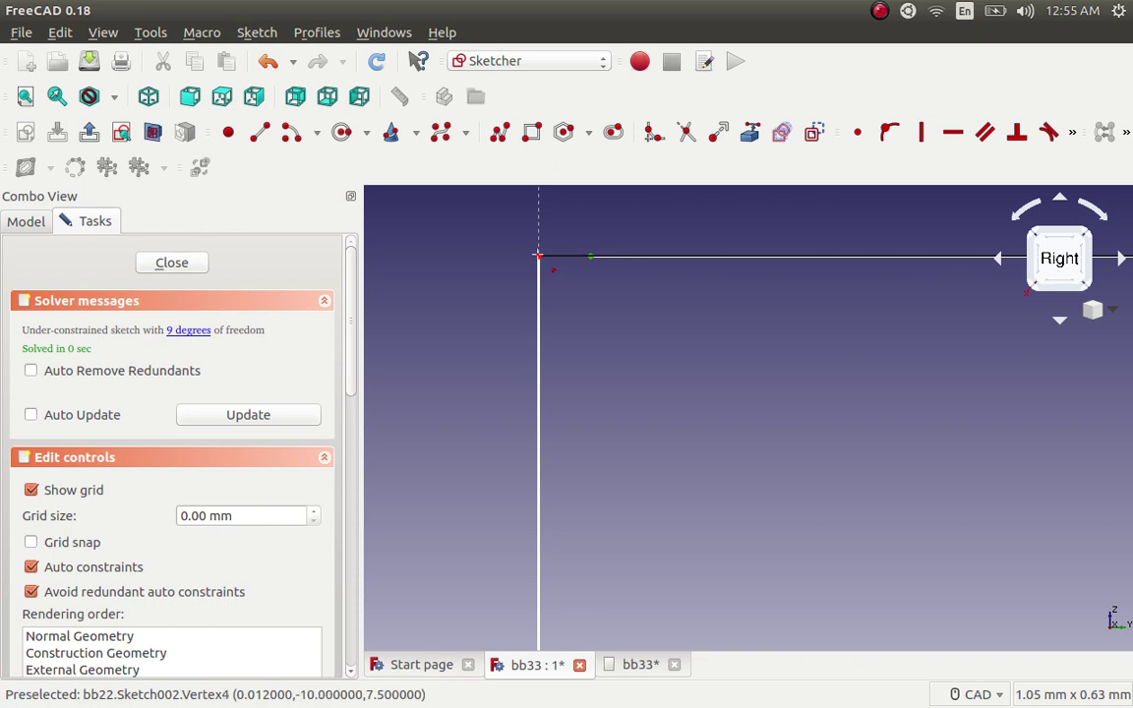
scroll(538, 257, "up", 2)
scroll(536, 257, "up", 4)
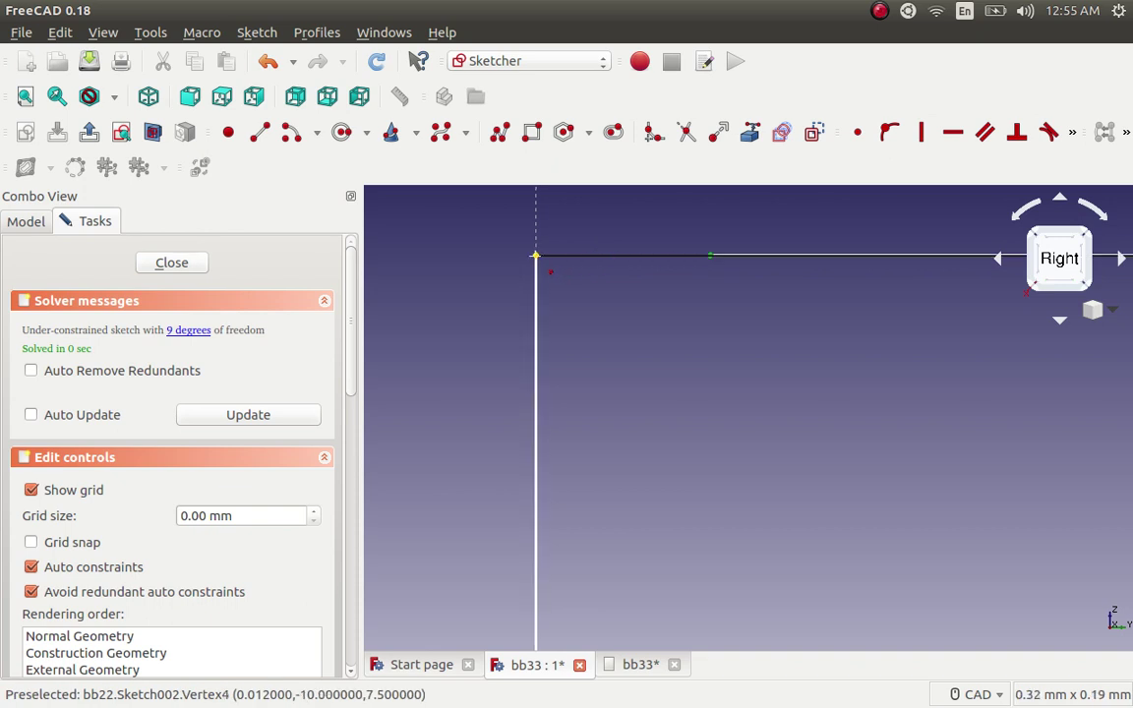
scroll(535, 257, "up", 2)
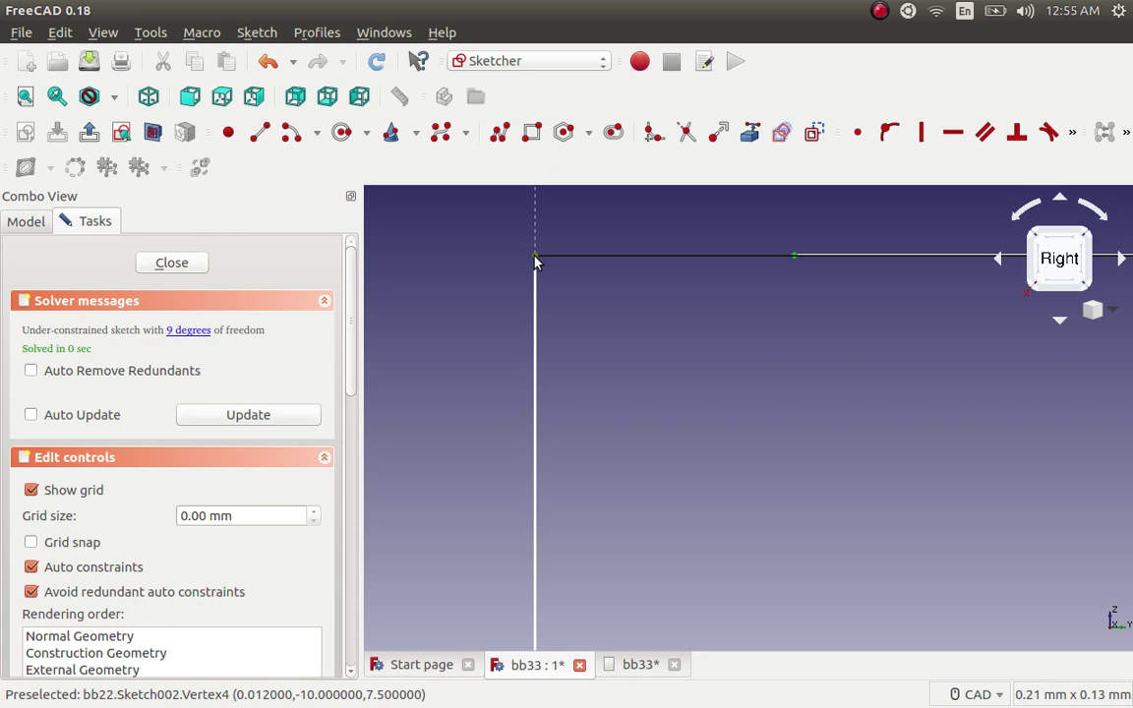
left_click(535, 258)
scroll(584, 261, "down", 1)
scroll(585, 261, "down", 2)
scroll(584, 261, "down", 1)
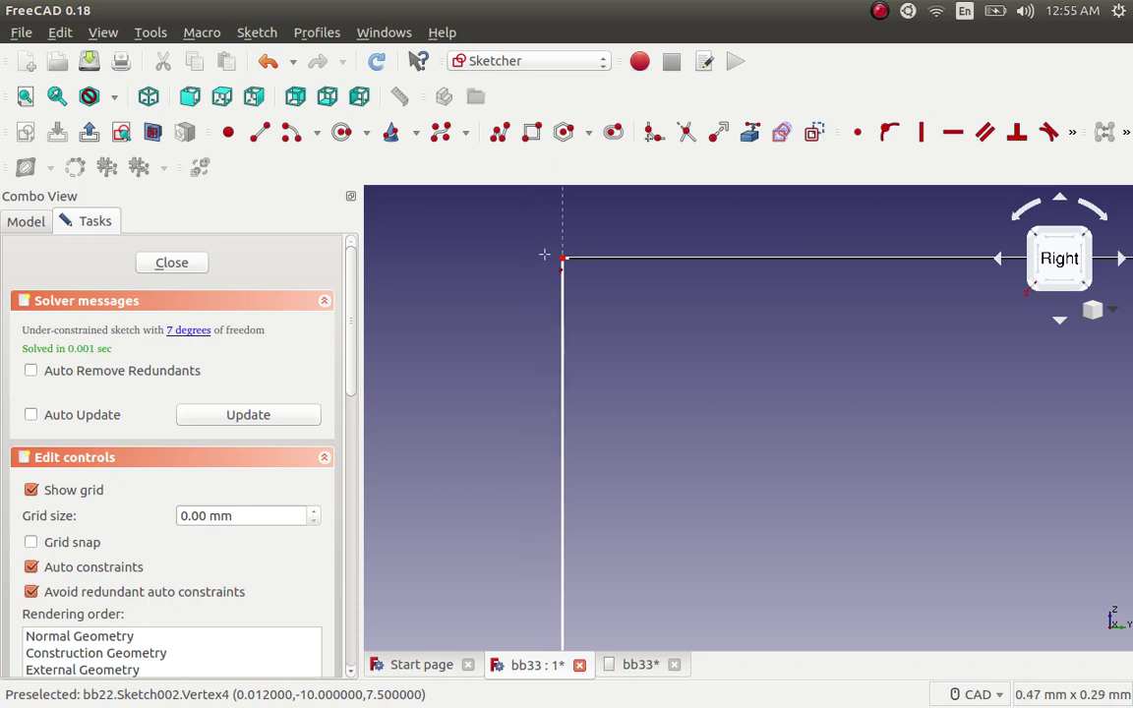
scroll(576, 258, "up", 2)
scroll(573, 261, "up", 4)
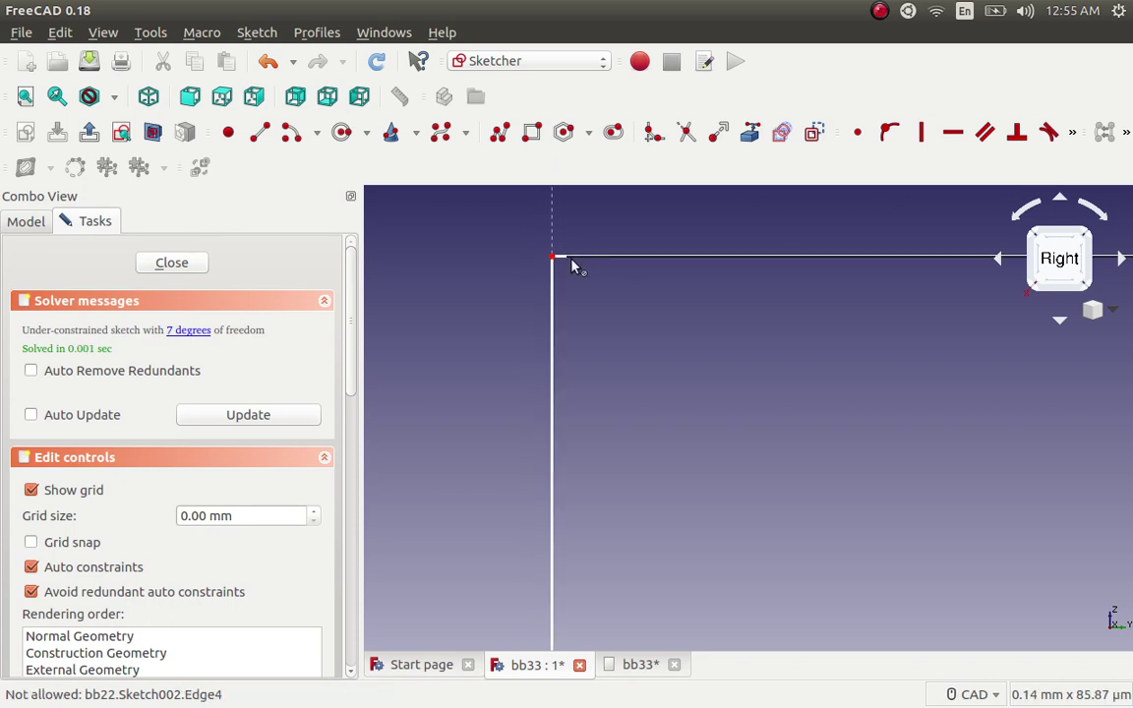
scroll(574, 266, "down", 1)
scroll(574, 266, "down", 1)
scroll(573, 265, "down", 3)
scroll(575, 266, "down", 3)
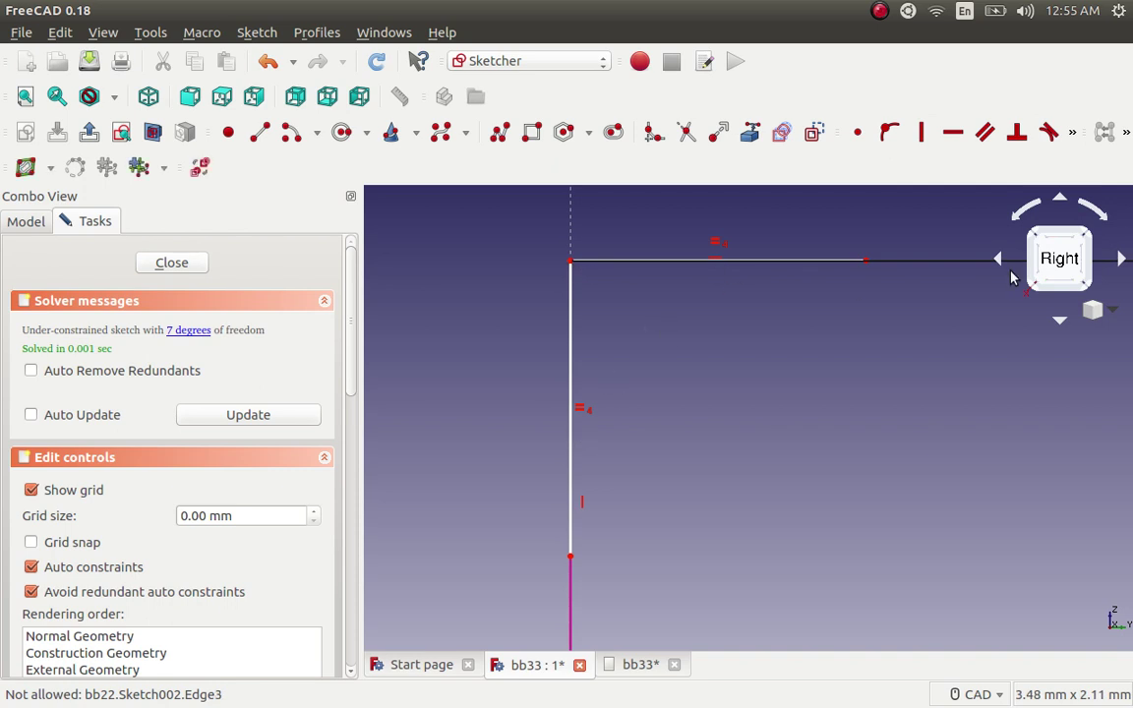
Give the short vertical edge a 1.3 mm vertical distance constraint.
left_click(1073, 134)
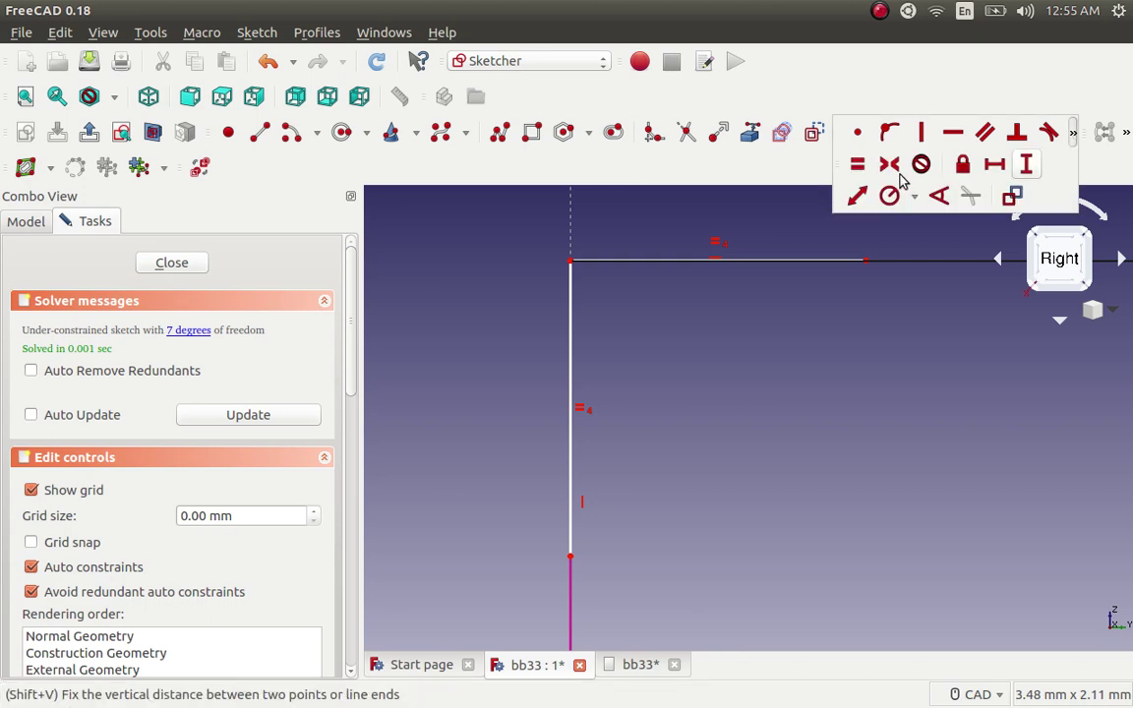
left_click(1026, 165)
left_click(561, 357)
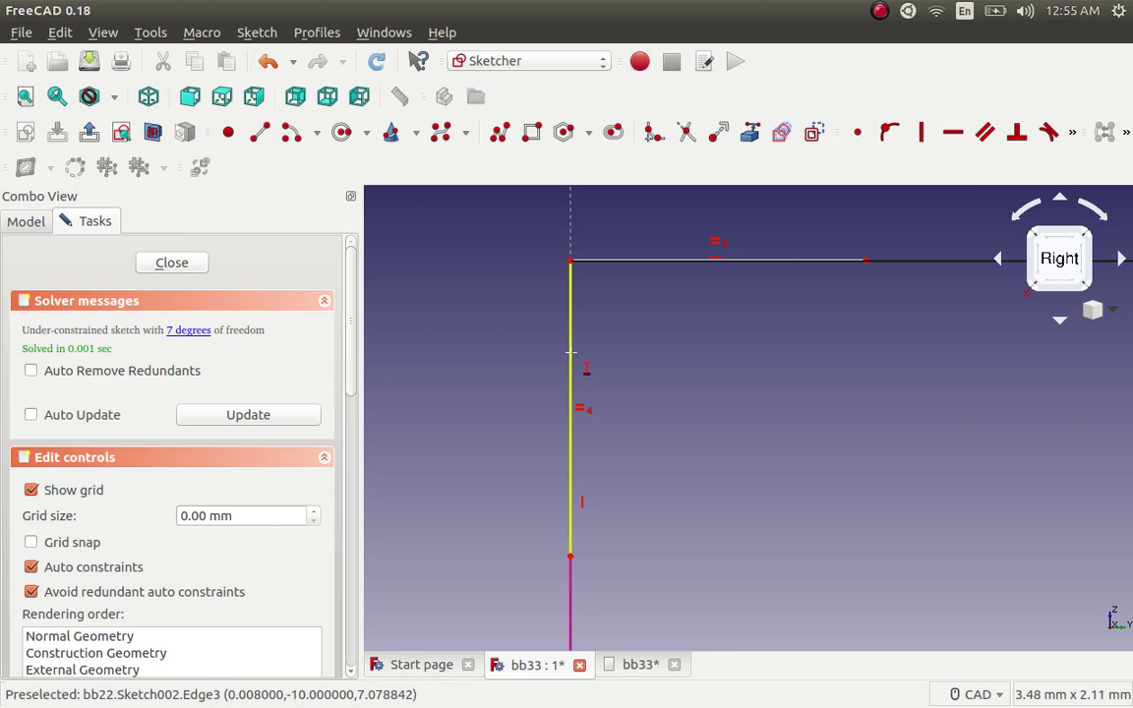
left_click(572, 360)
left_click(578, 361)
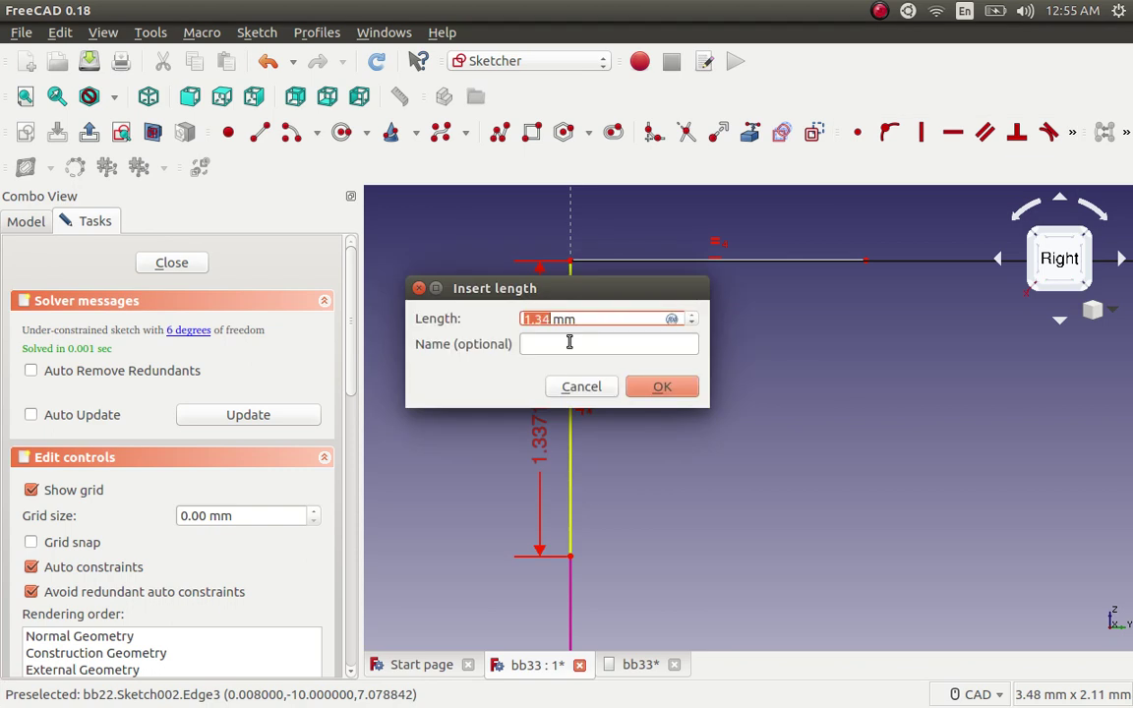
type("1")
type(".3")
left_click(678, 389)
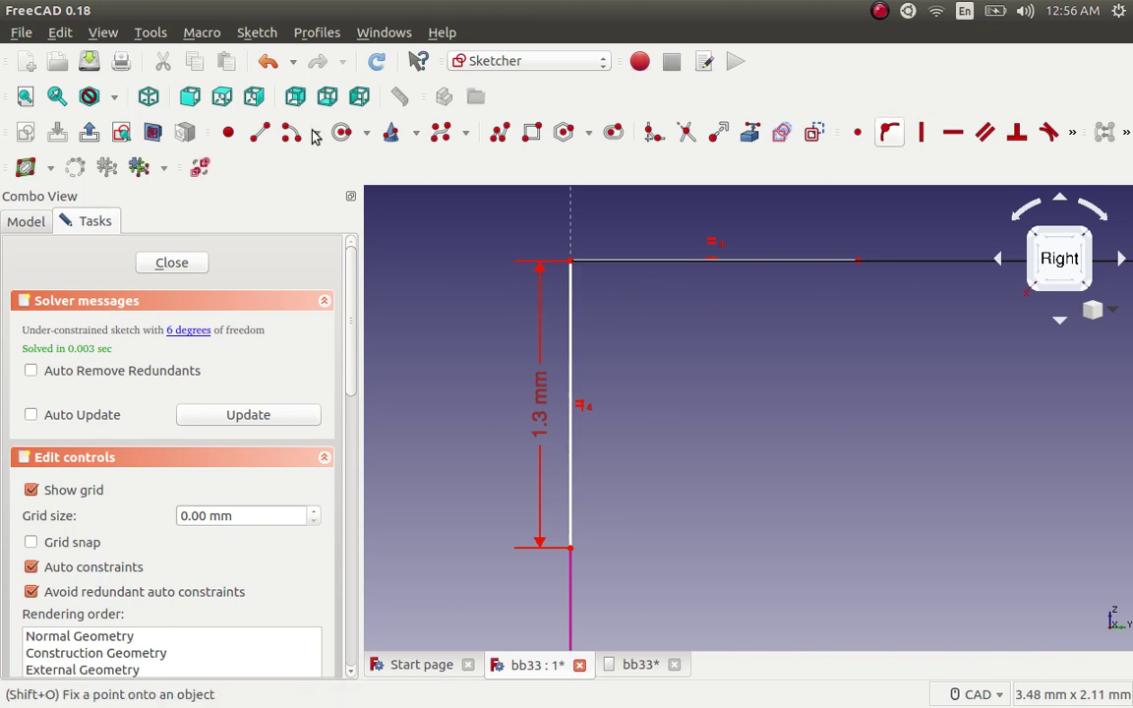
Draw a diagonal line from the lower end of the 1.3 mm edge to the top line.
left_click(258, 136)
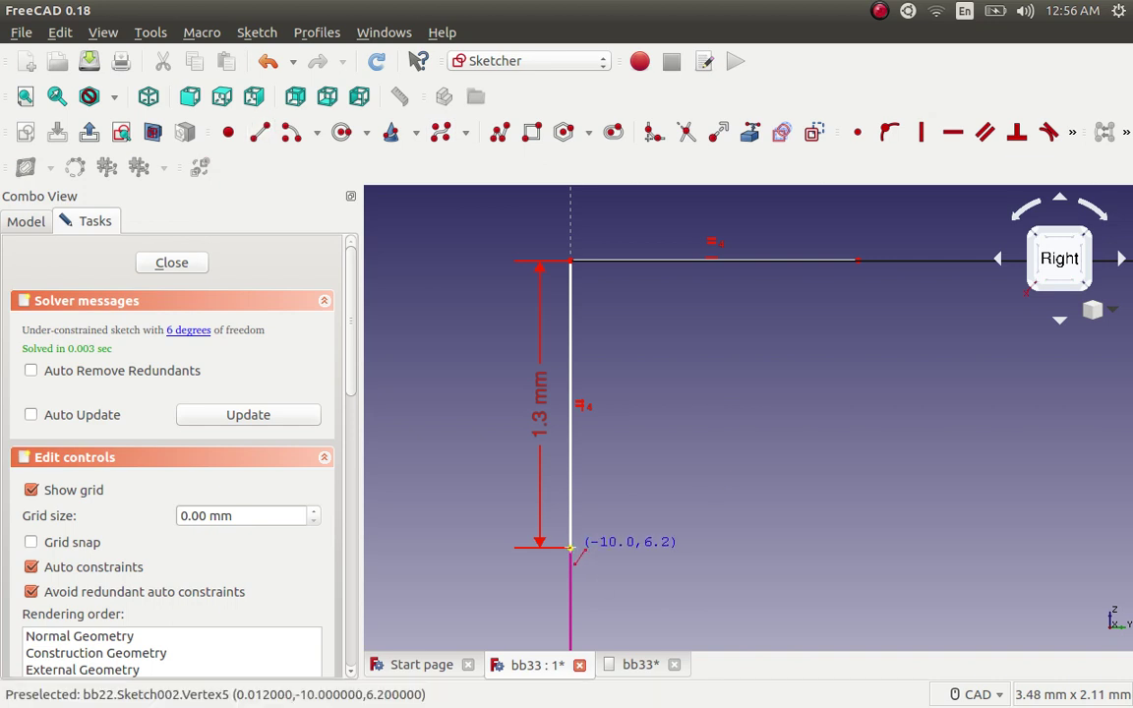
left_click(570, 548)
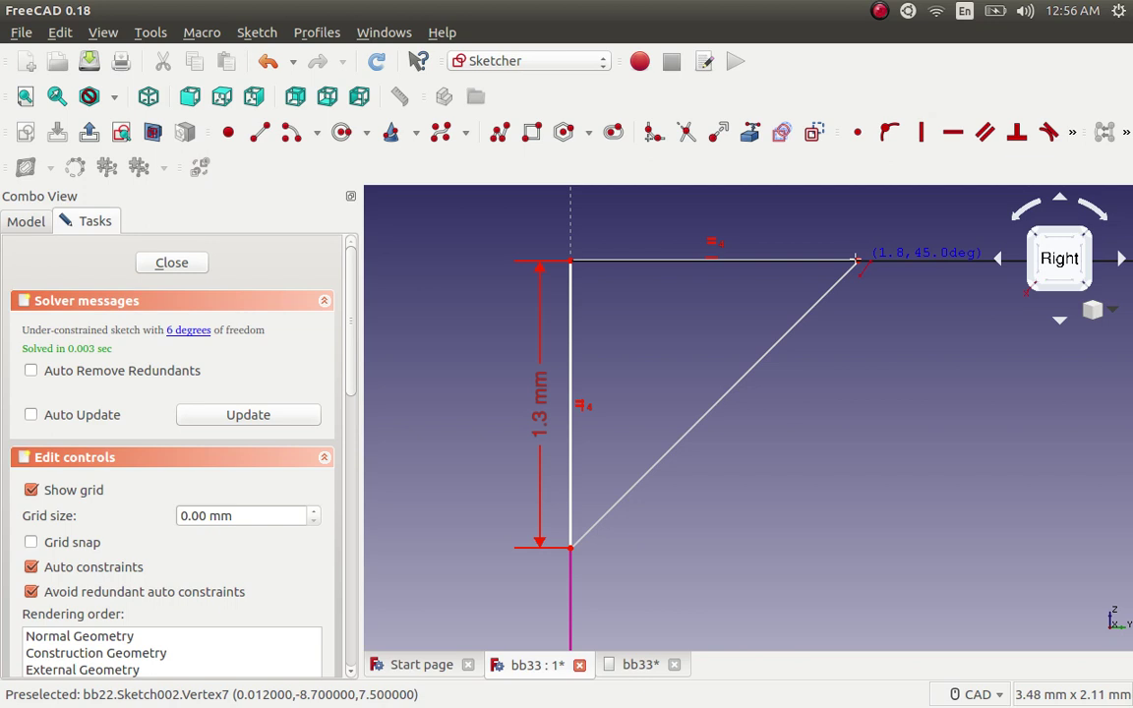
left_click(855, 259)
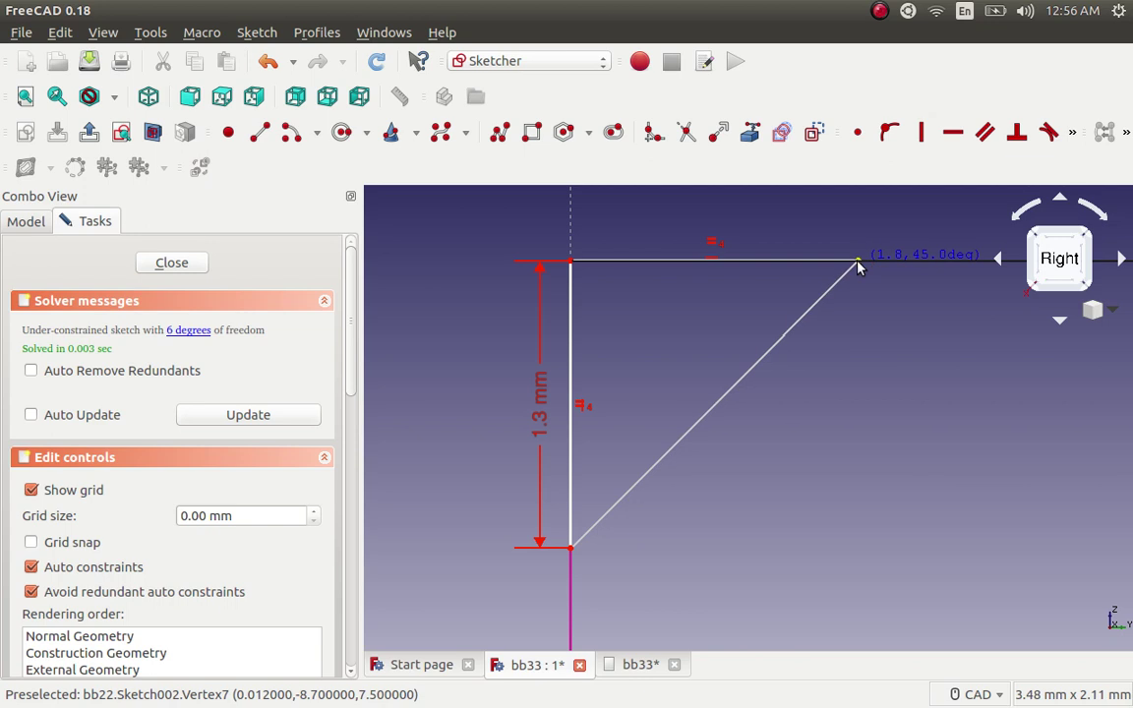
left_click(857, 262)
scroll(869, 256, "up", 1)
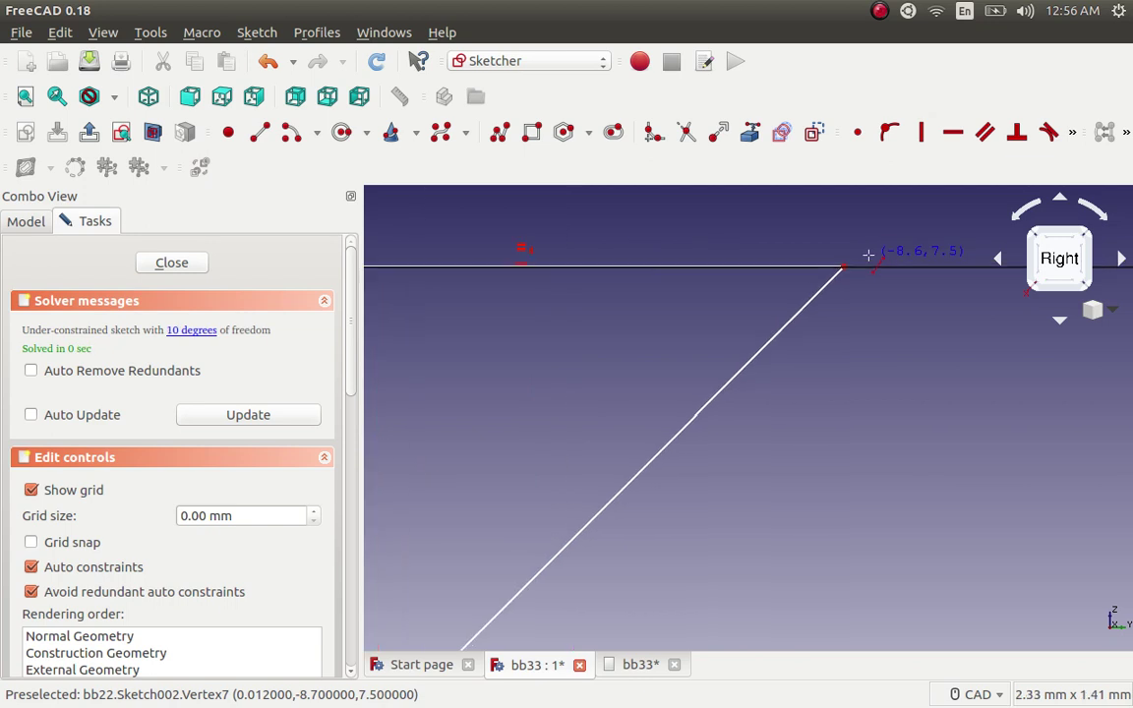
scroll(842, 253, "up", 1)
scroll(823, 274, "up", 1)
scroll(805, 297, "up", 1)
scroll(776, 293, "up", 1)
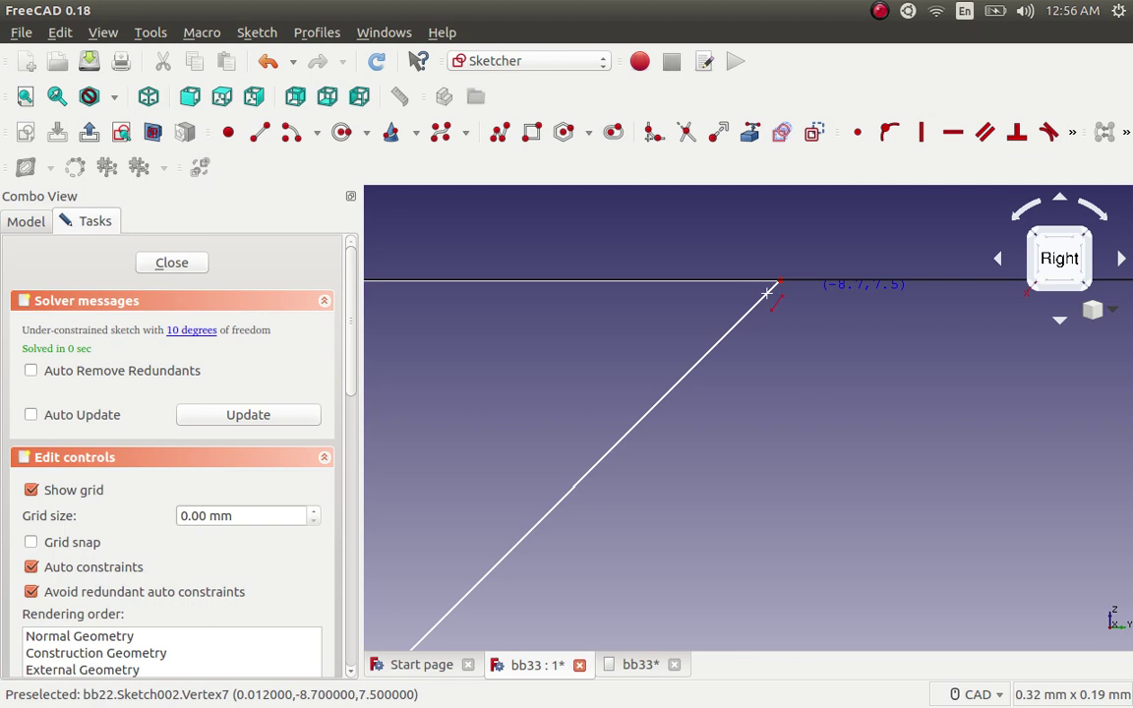
scroll(784, 283, "up", 1)
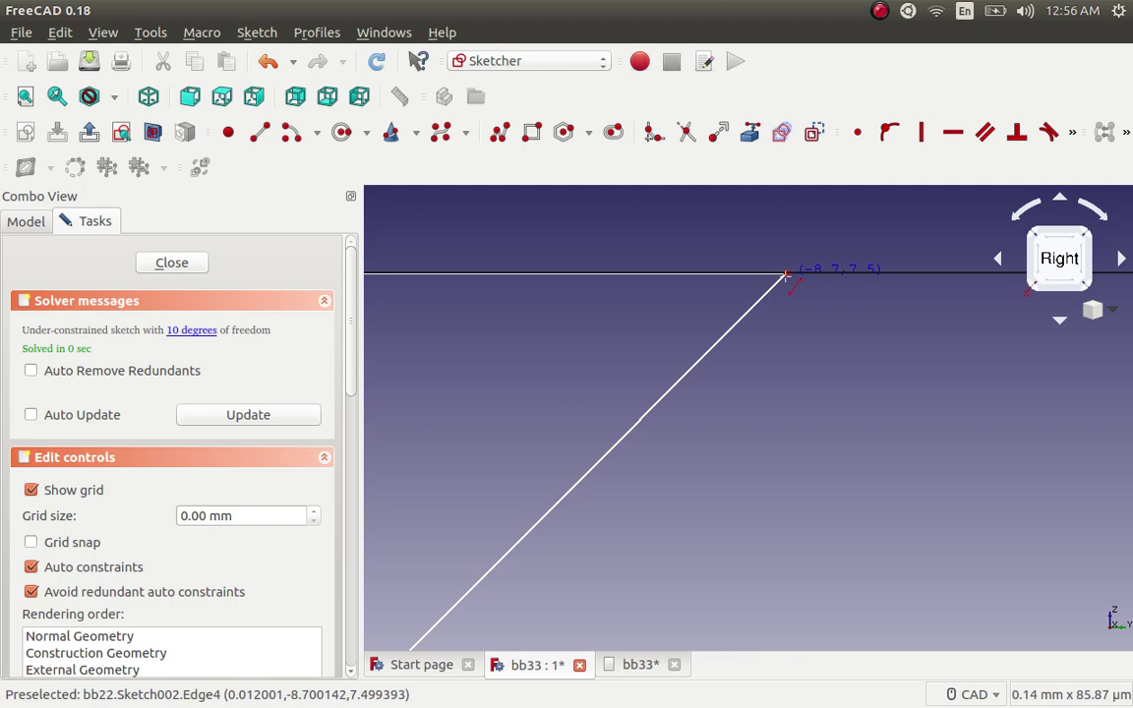
scroll(792, 271, "up", 1)
scroll(798, 265, "down", 1)
scroll(798, 266, "down", 2)
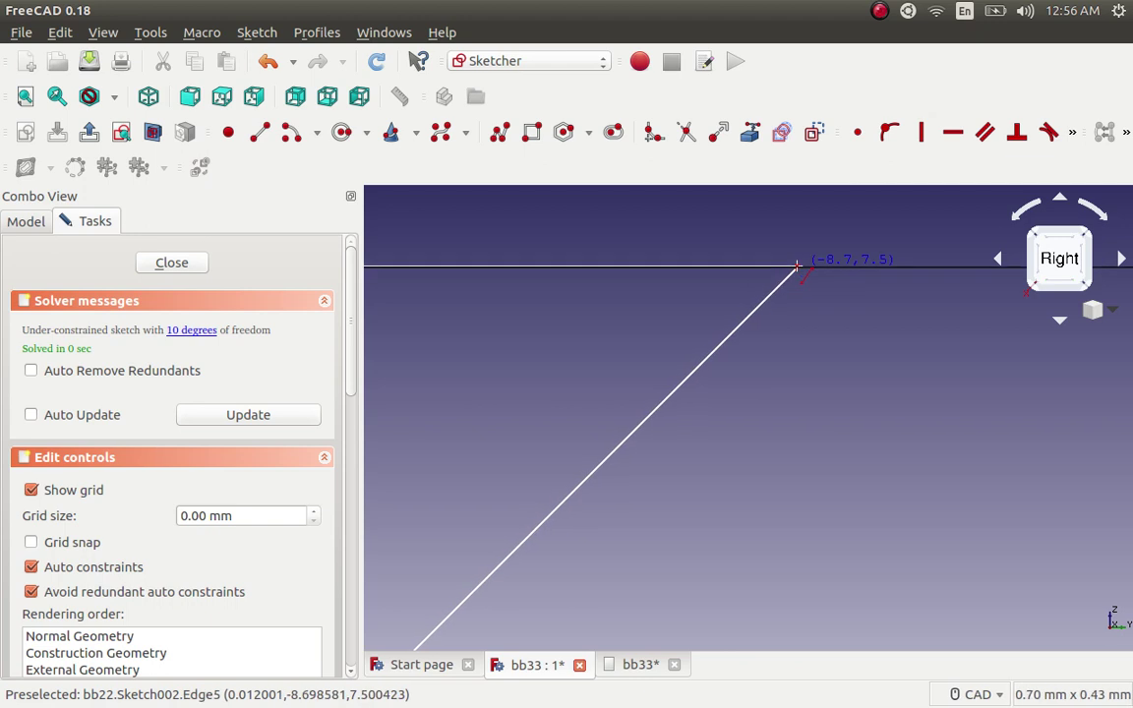
scroll(797, 265, "down", 2)
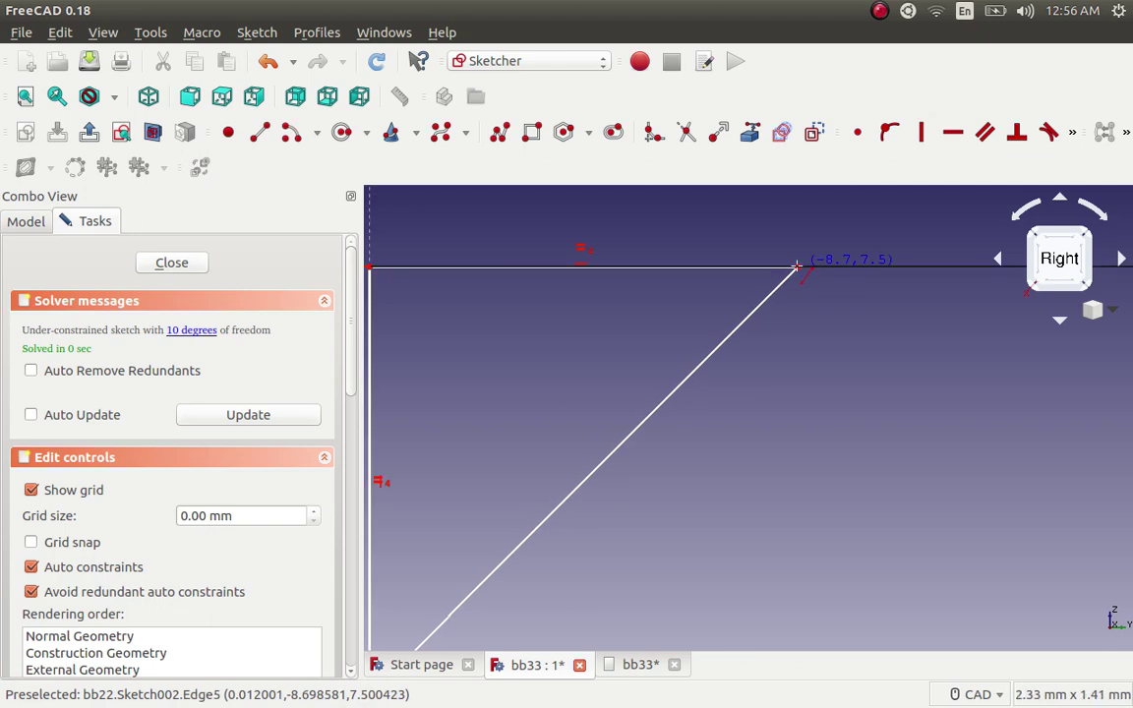
scroll(797, 266, "down", 1)
scroll(797, 266, "down", 1)
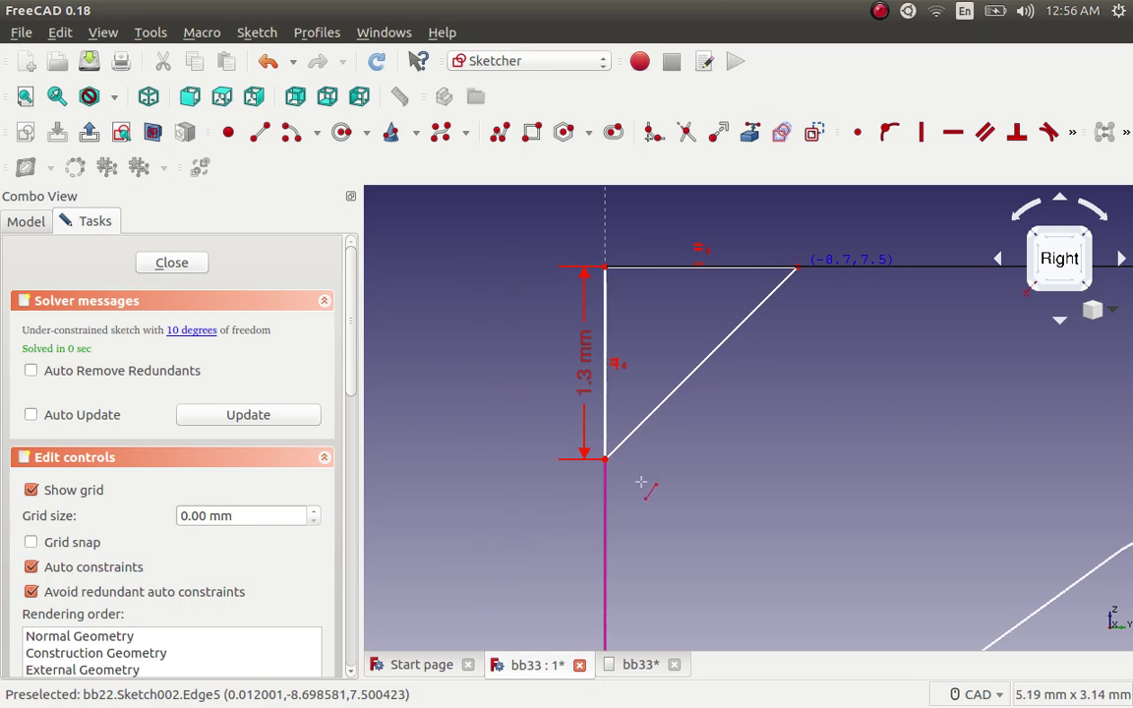
scroll(607, 462, "up", 1)
scroll(594, 458, "up", 1)
scroll(589, 445, "up", 1)
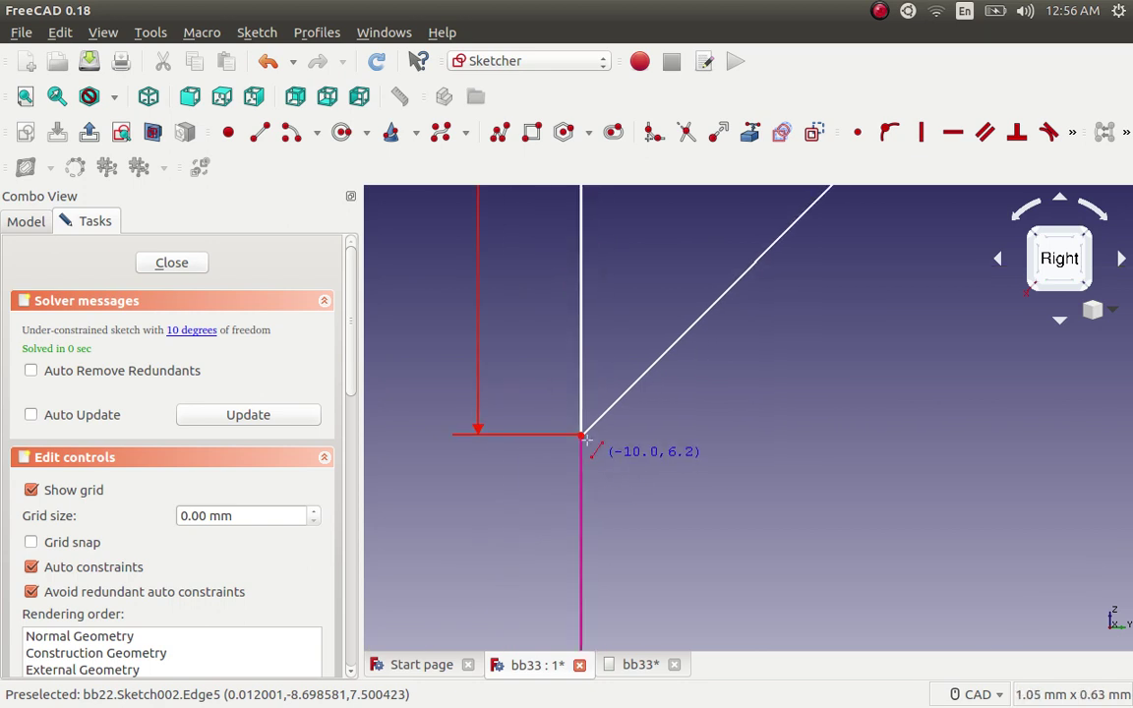
scroll(583, 435, "up", 1)
scroll(579, 429, "up", 1)
scroll(563, 411, "up", 1)
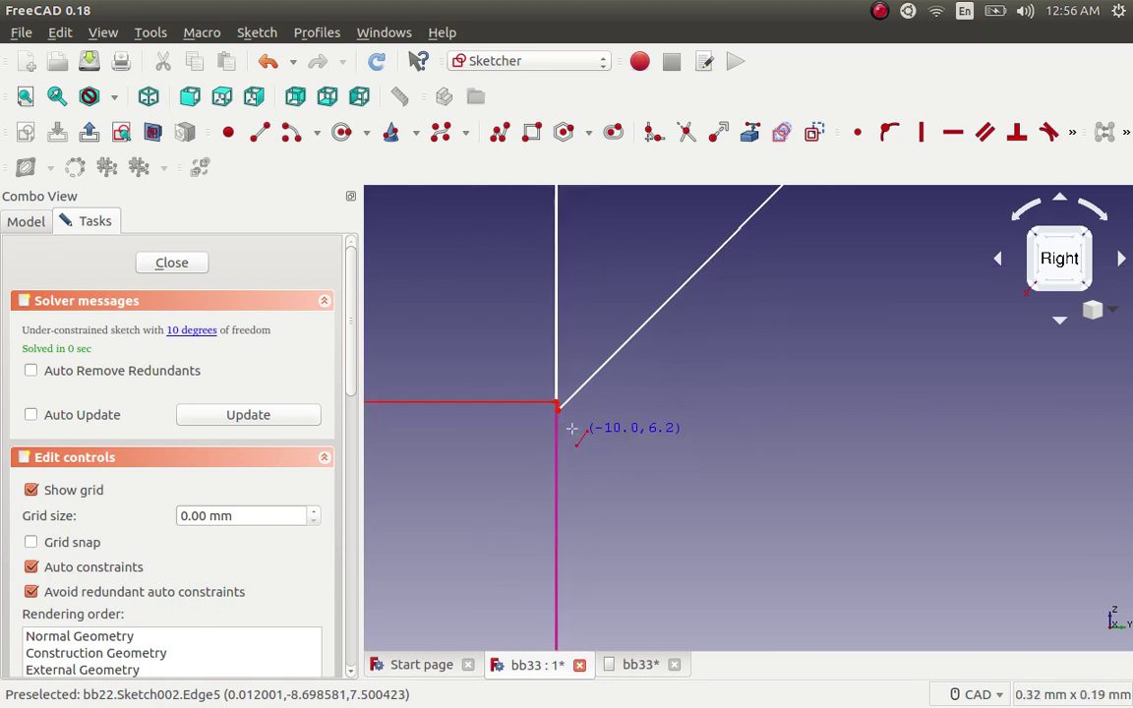
scroll(553, 402, "up", 1)
scroll(542, 383, "up", 1)
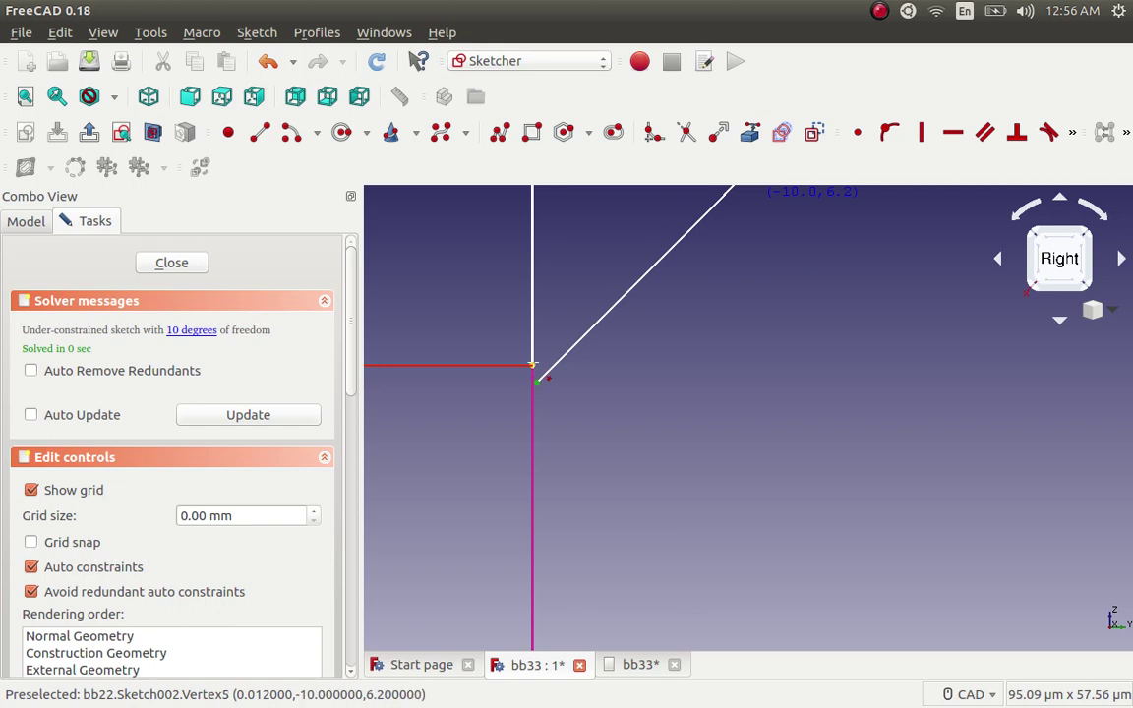
left_click(533, 367)
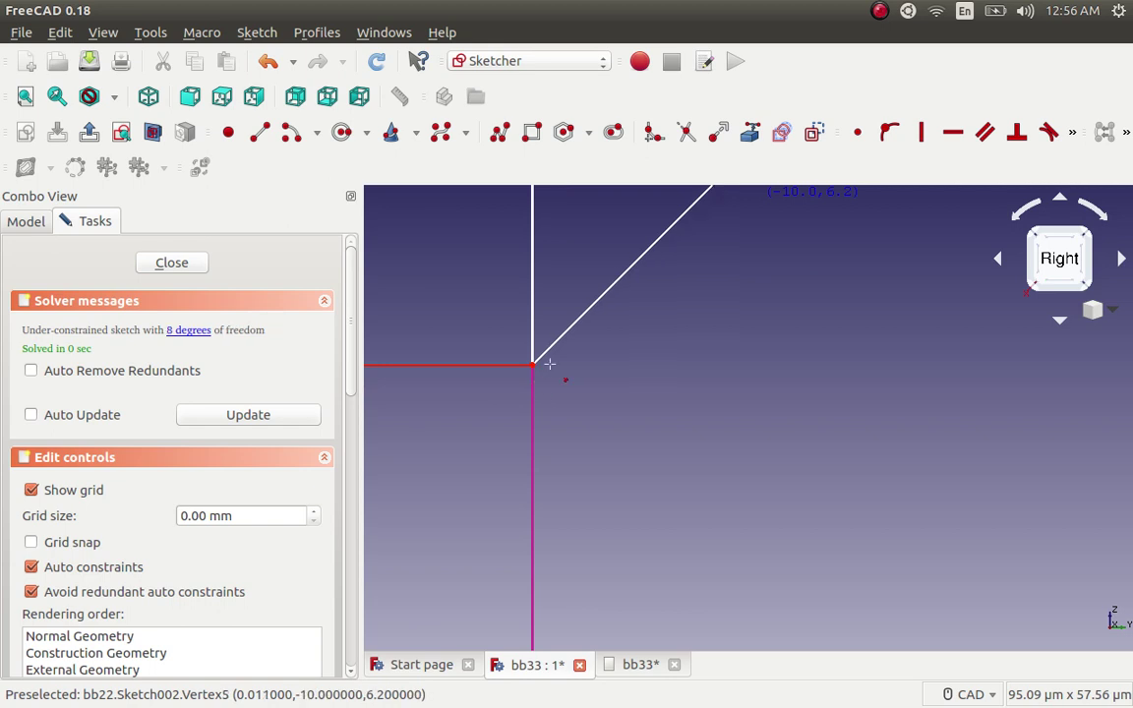
scroll(642, 542, "down", 1)
scroll(641, 542, "down", 1)
scroll(641, 542, "down", 1)
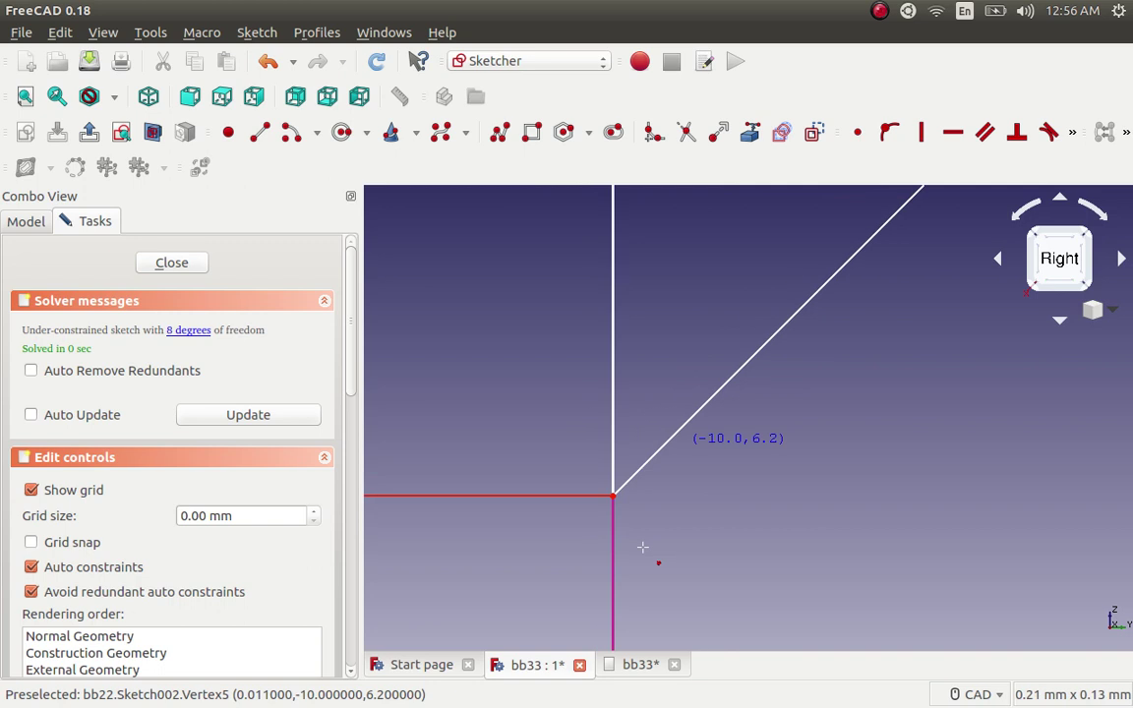
scroll(642, 542, "down", 1)
scroll(641, 543, "down", 1)
scroll(641, 543, "down", 1)
scroll(642, 542, "down", 1)
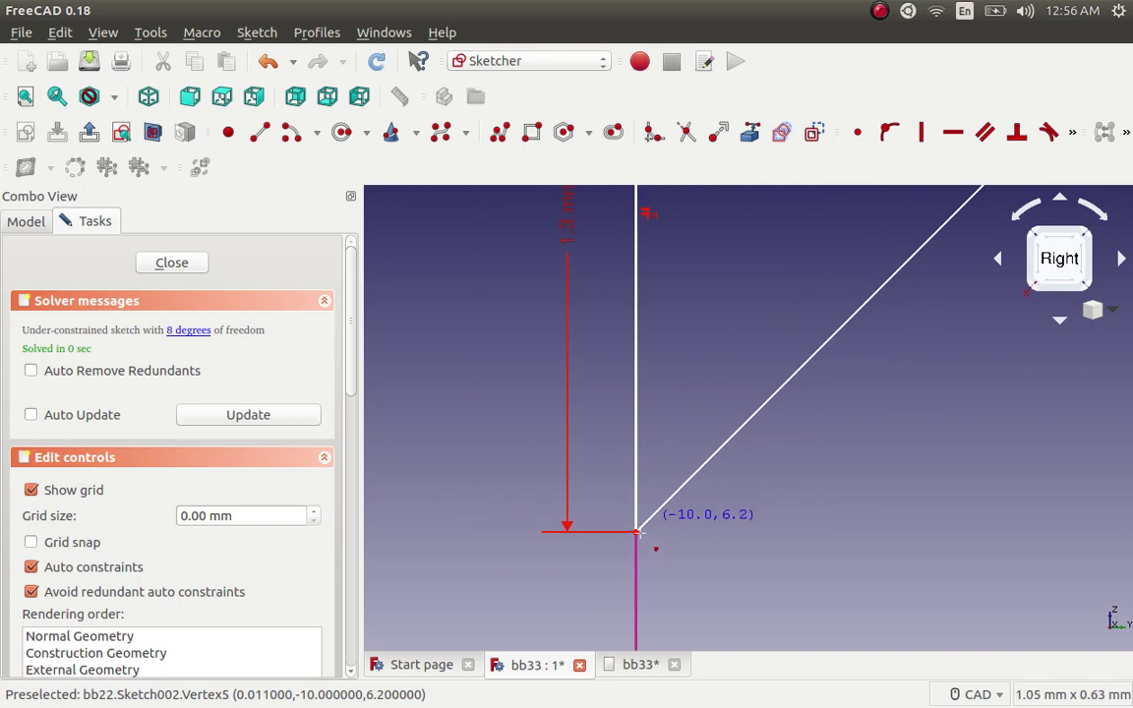
scroll(641, 542, "down", 1)
scroll(640, 534, "down", 3)
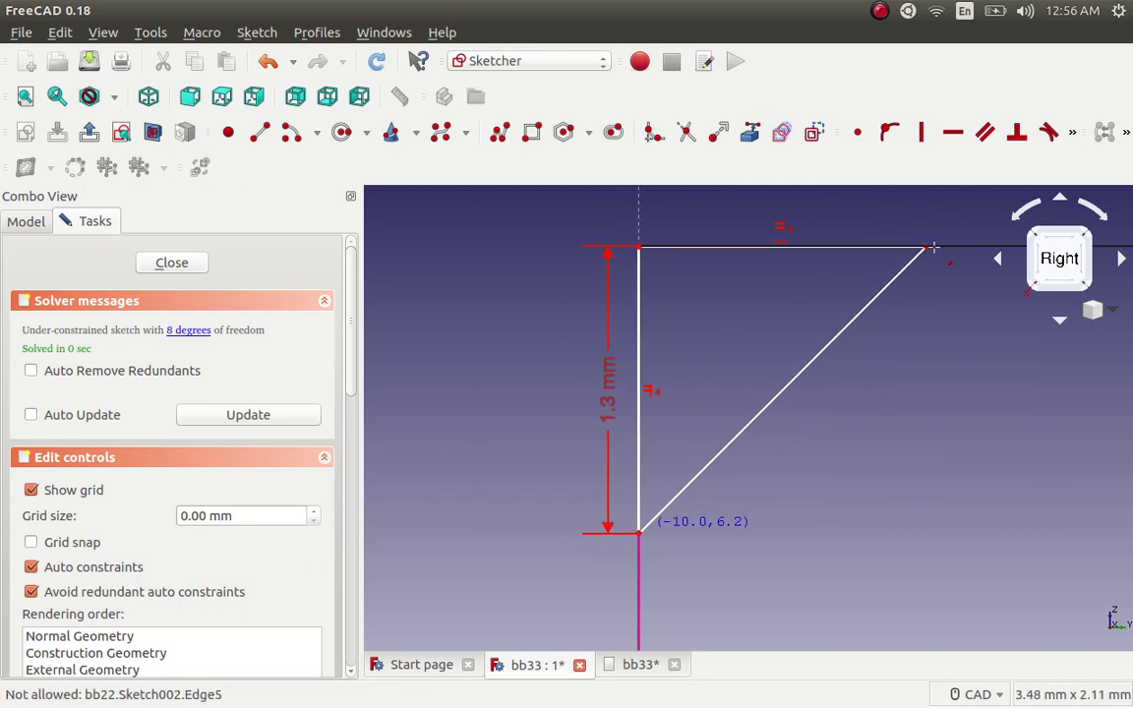
scroll(932, 247, "up", 1)
scroll(925, 242, "up", 1)
scroll(928, 251, "up", 1)
scroll(927, 271, "up", 1)
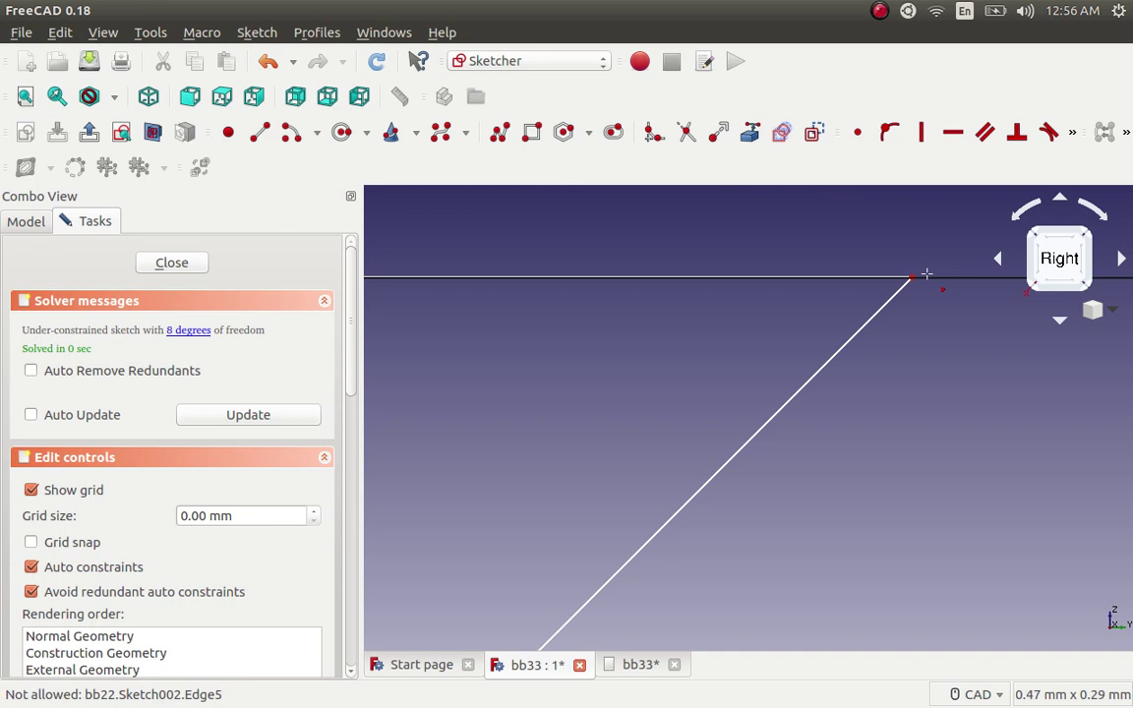
scroll(923, 278, "up", 1)
scroll(935, 279, "up", 1)
scroll(916, 278, "up", 2)
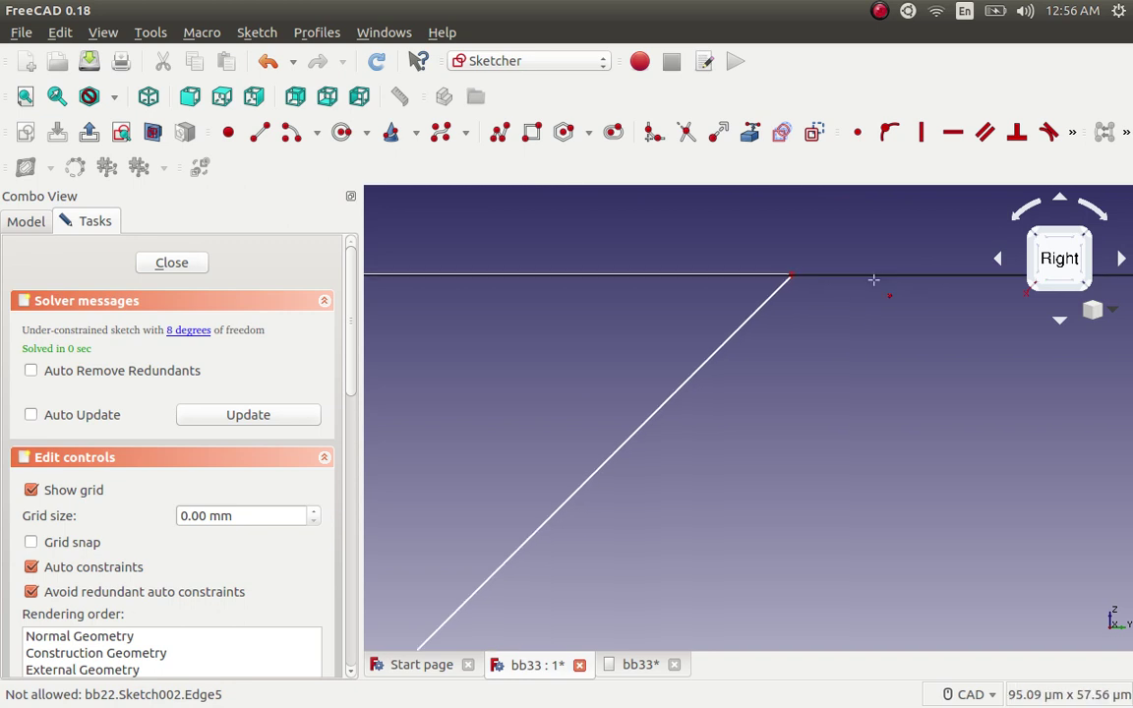
scroll(873, 276, "up", 1)
scroll(748, 268, "up", 1)
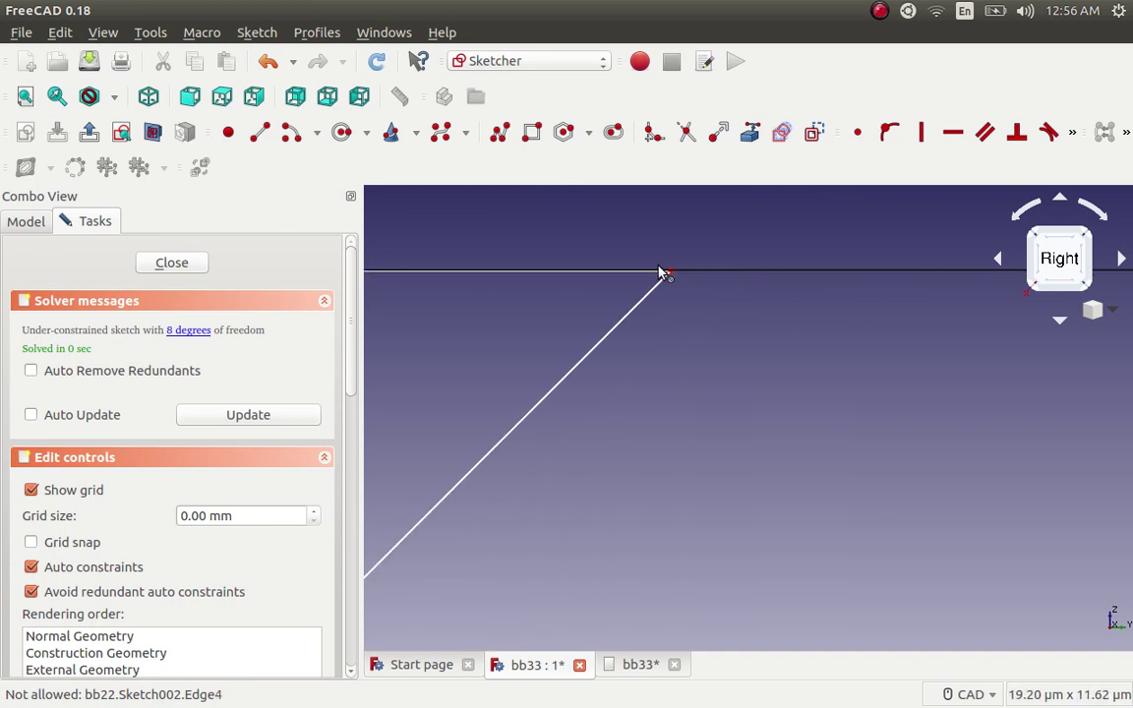
scroll(659, 274, "up", 2)
scroll(663, 266, "up", 1)
scroll(751, 299, "up", 3)
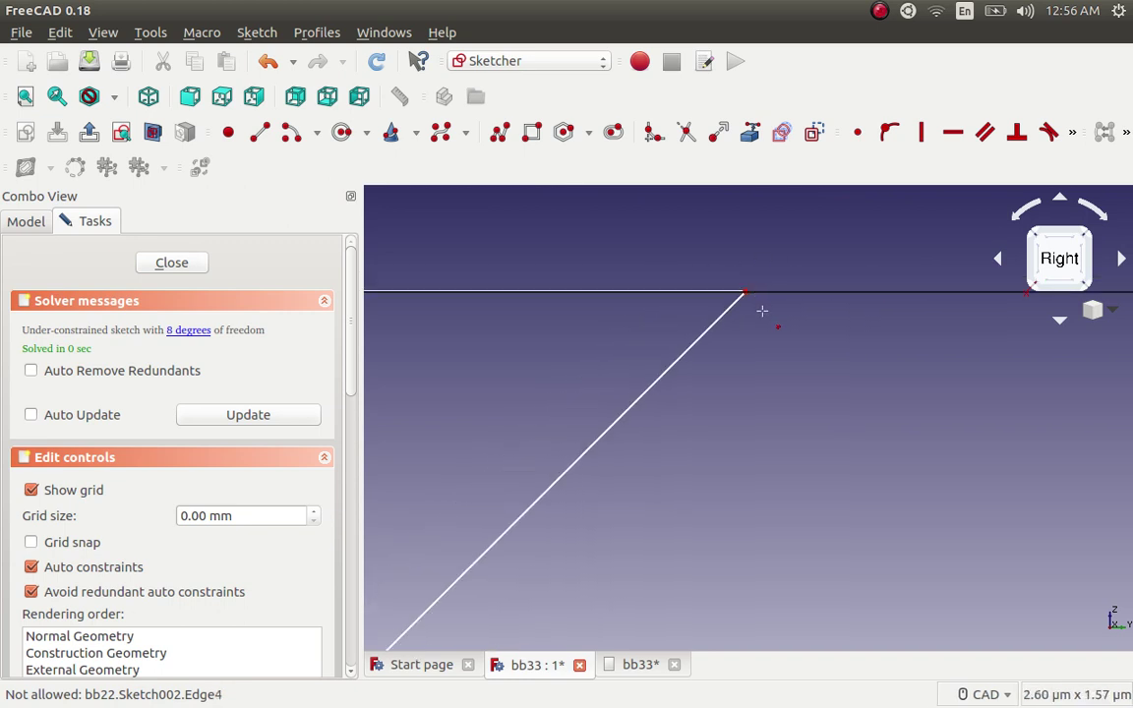
scroll(826, 325, "down", 1)
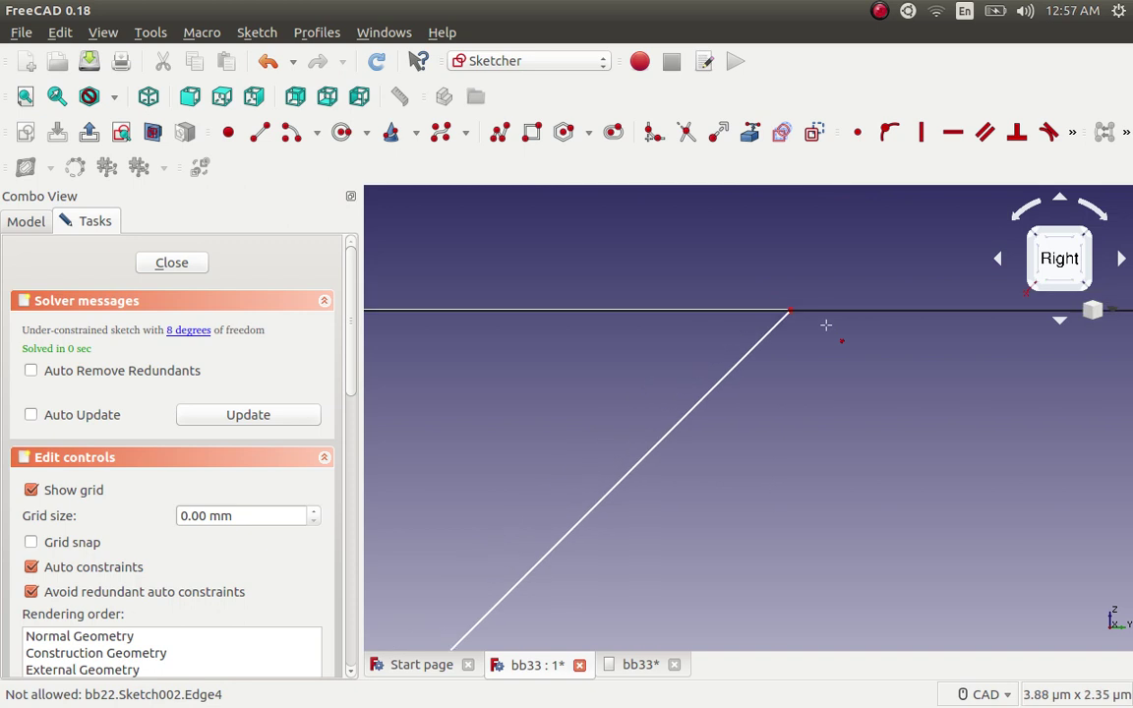
scroll(826, 324, "down", 1)
scroll(824, 324, "down", 3)
scroll(824, 324, "down", 3)
scroll(825, 325, "down", 2)
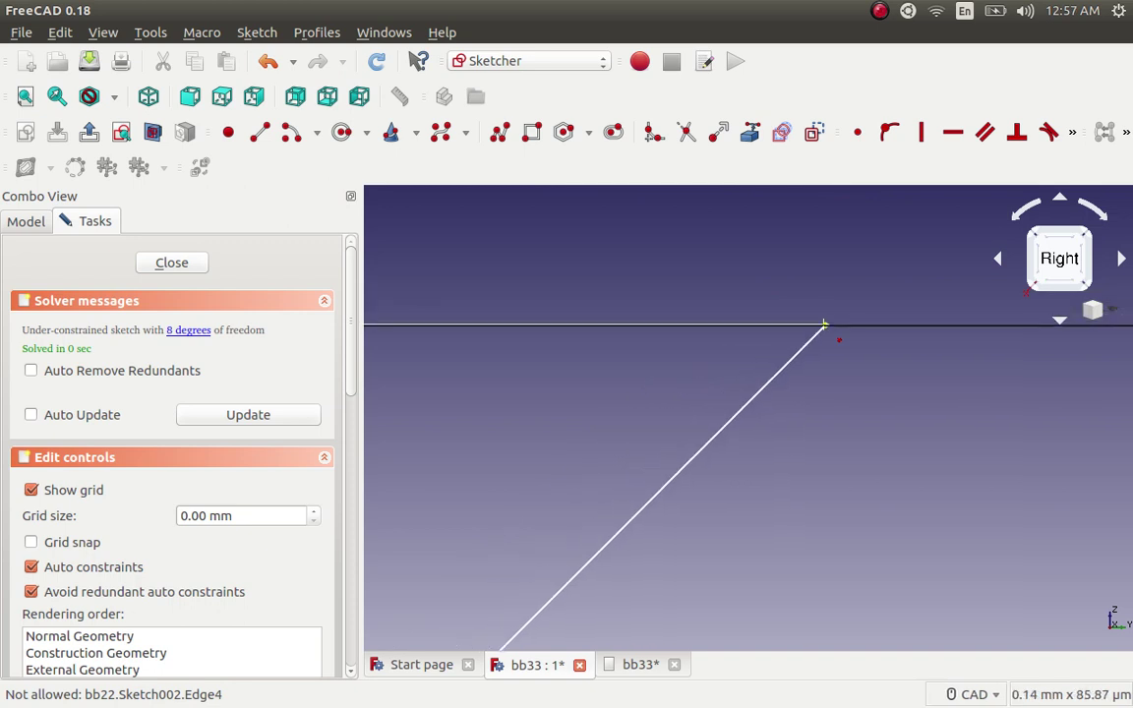
scroll(824, 326, "down", 3)
scroll(825, 326, "down", 2)
scroll(817, 329, "down", 2)
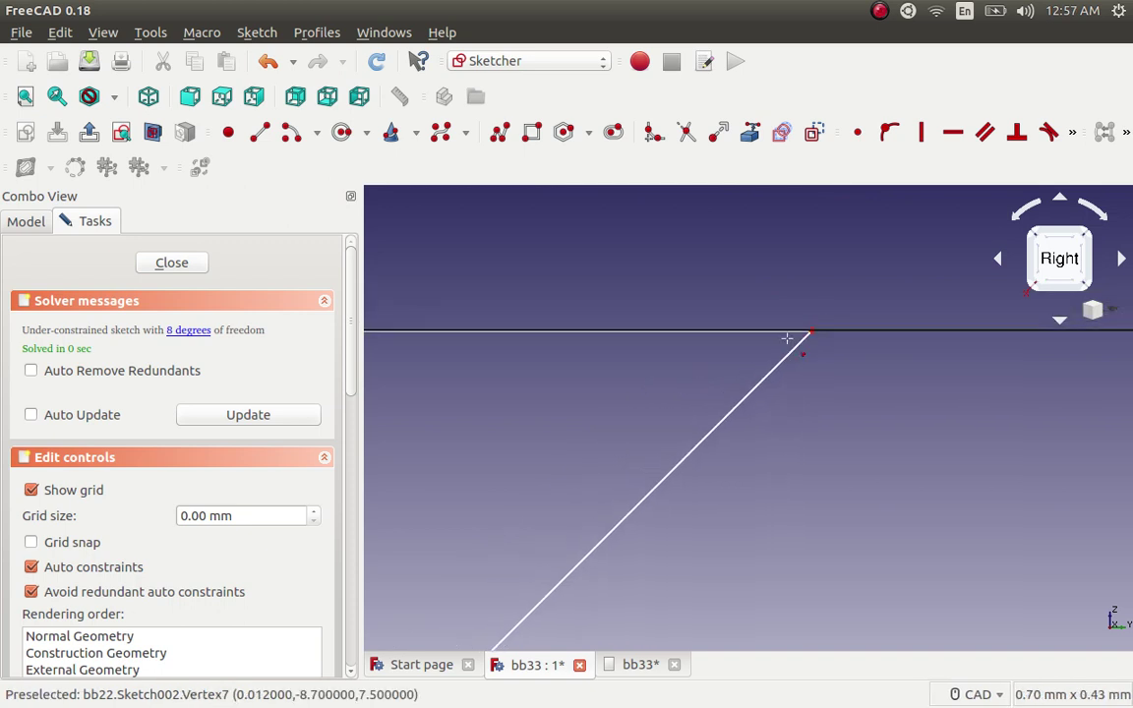
scroll(802, 333, "down", 3)
scroll(788, 338, "down", 2)
scroll(788, 339, "down", 2)
scroll(716, 357, "down", 2)
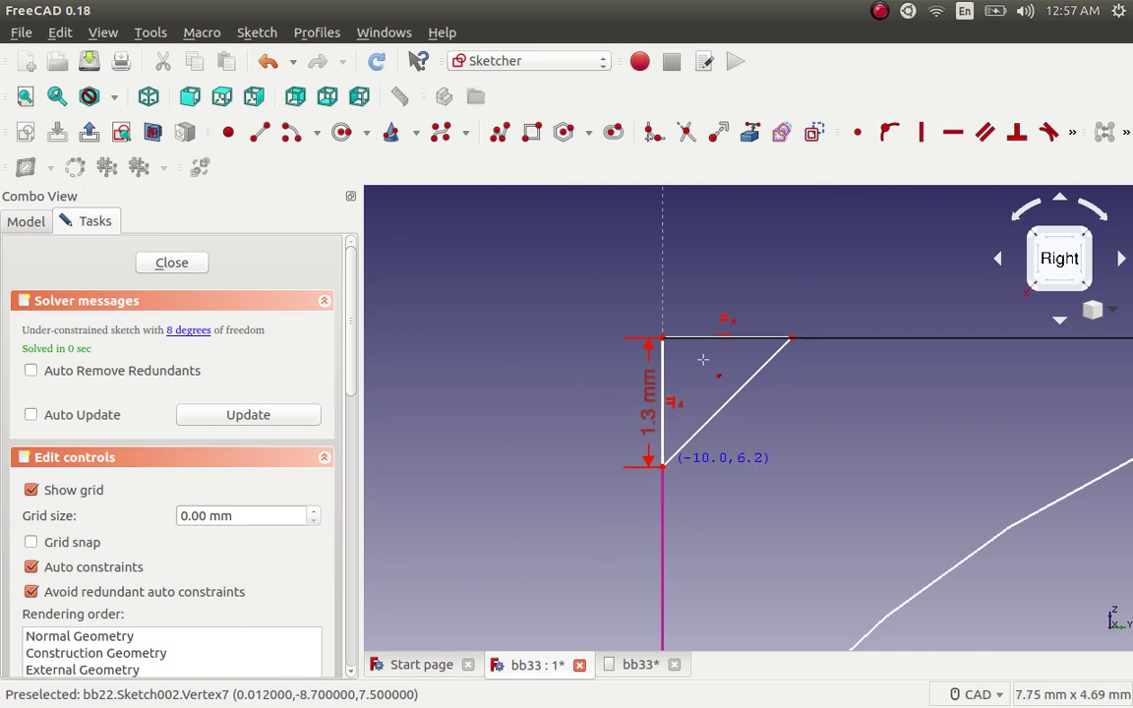
scroll(669, 339, "up", 1)
scroll(615, 309, "up", 2)
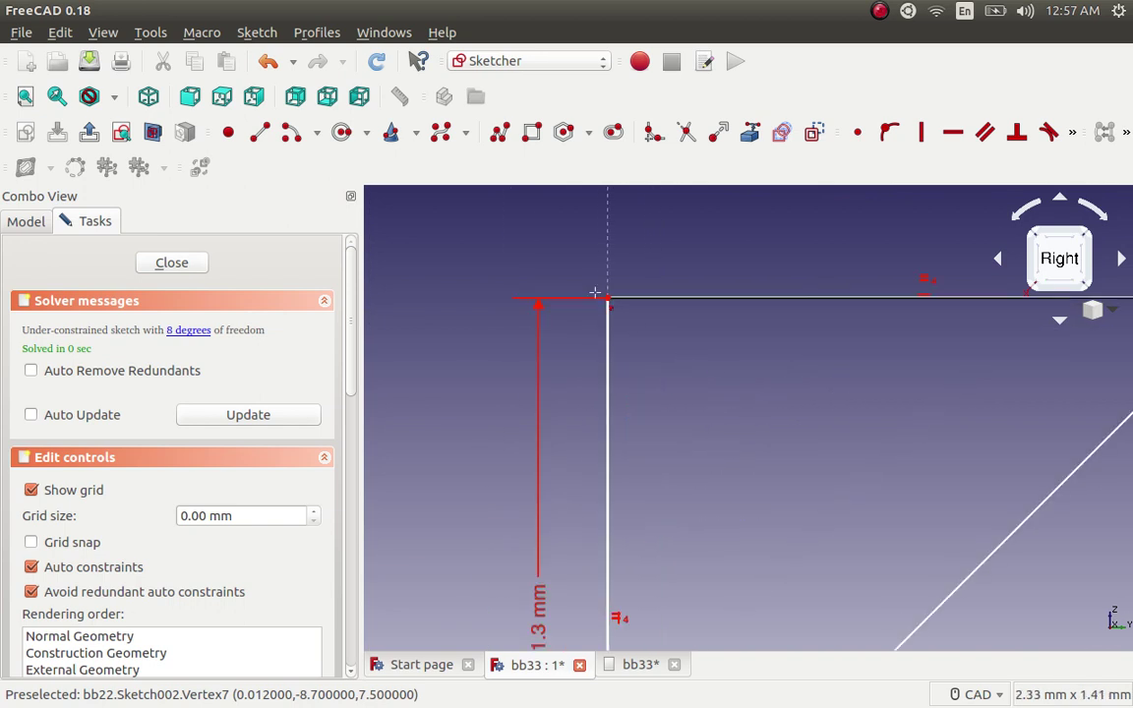
scroll(594, 292, "up", 1)
scroll(594, 292, "up", 1)
scroll(594, 292, "up", 1)
scroll(594, 292, "up", 1)
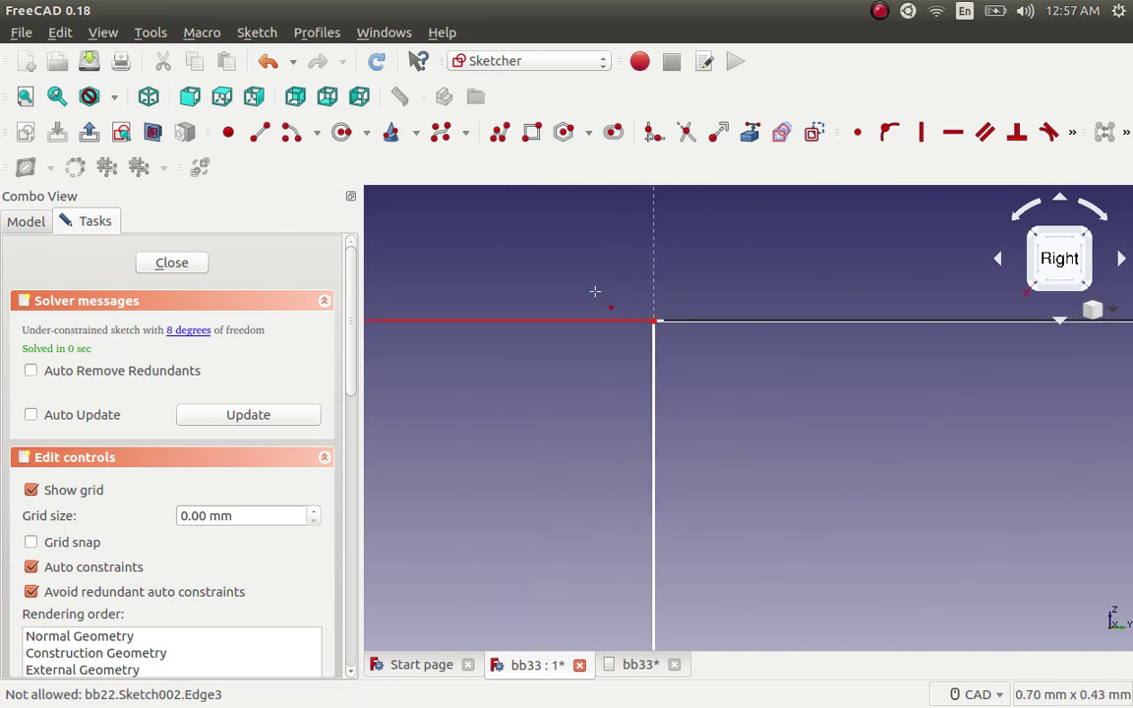
scroll(595, 292, "down", 1)
scroll(595, 292, "down", 1)
scroll(595, 293, "down", 1)
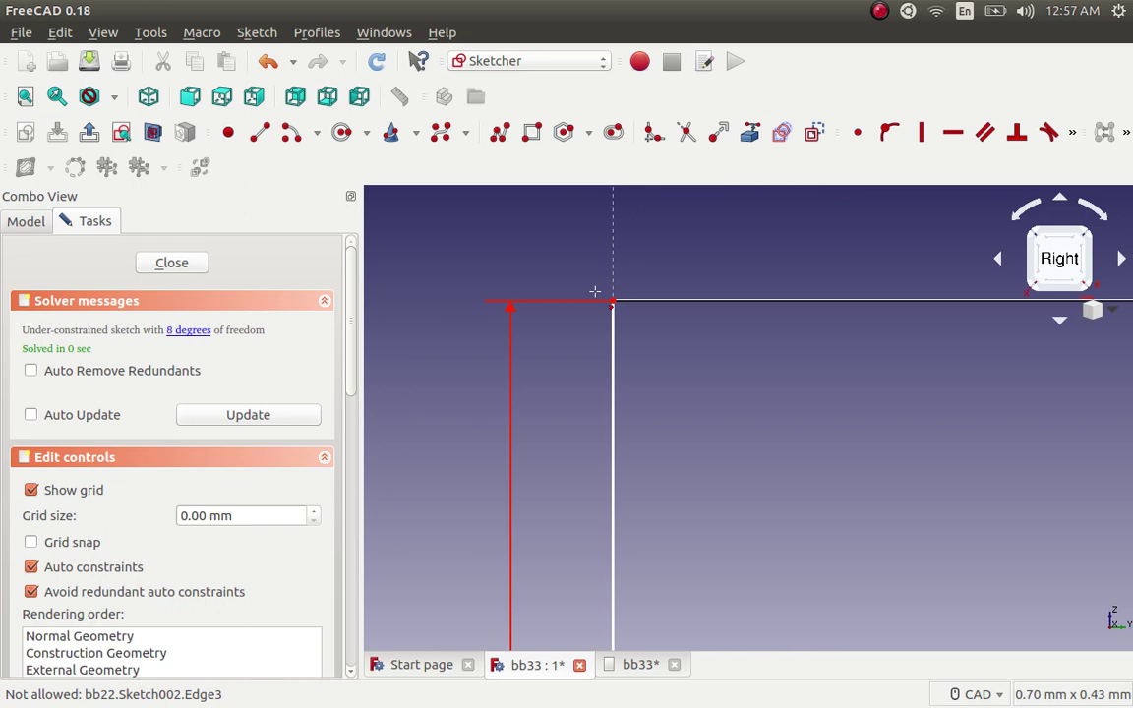
scroll(595, 292, "down", 1)
scroll(594, 292, "down", 1)
scroll(594, 293, "down", 5)
Delete the leftover arc and the long extra vertical line, leaving only the chamfer triangle.
scroll(594, 292, "down", 3)
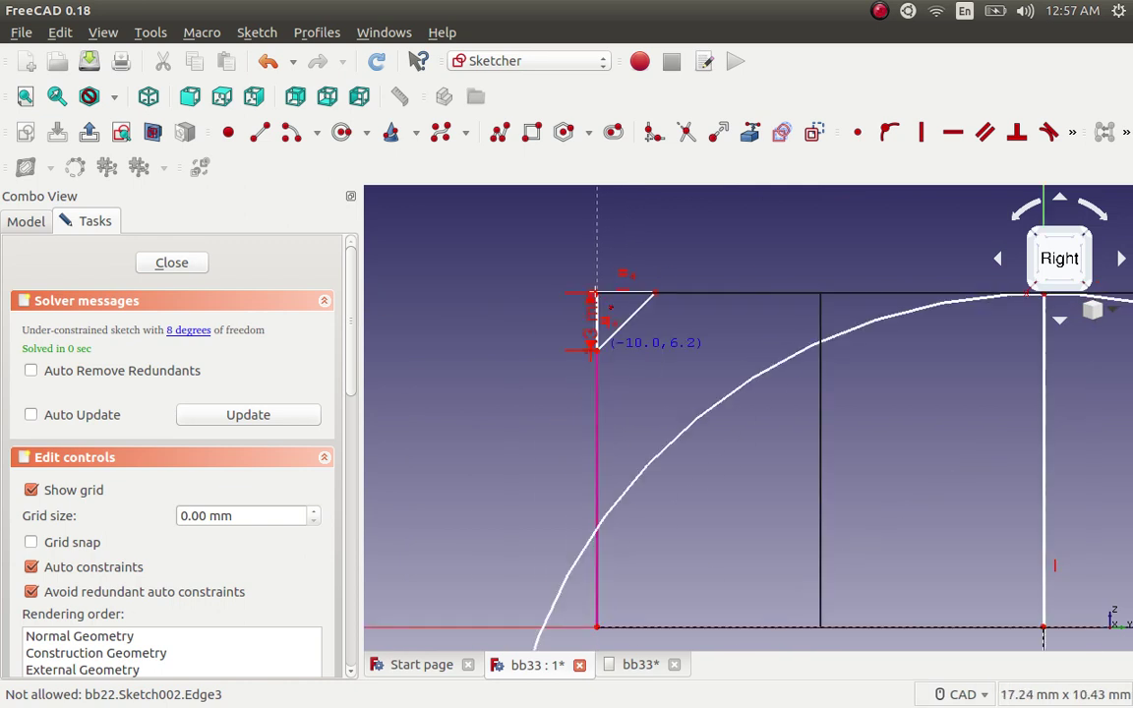
right_click(746, 377)
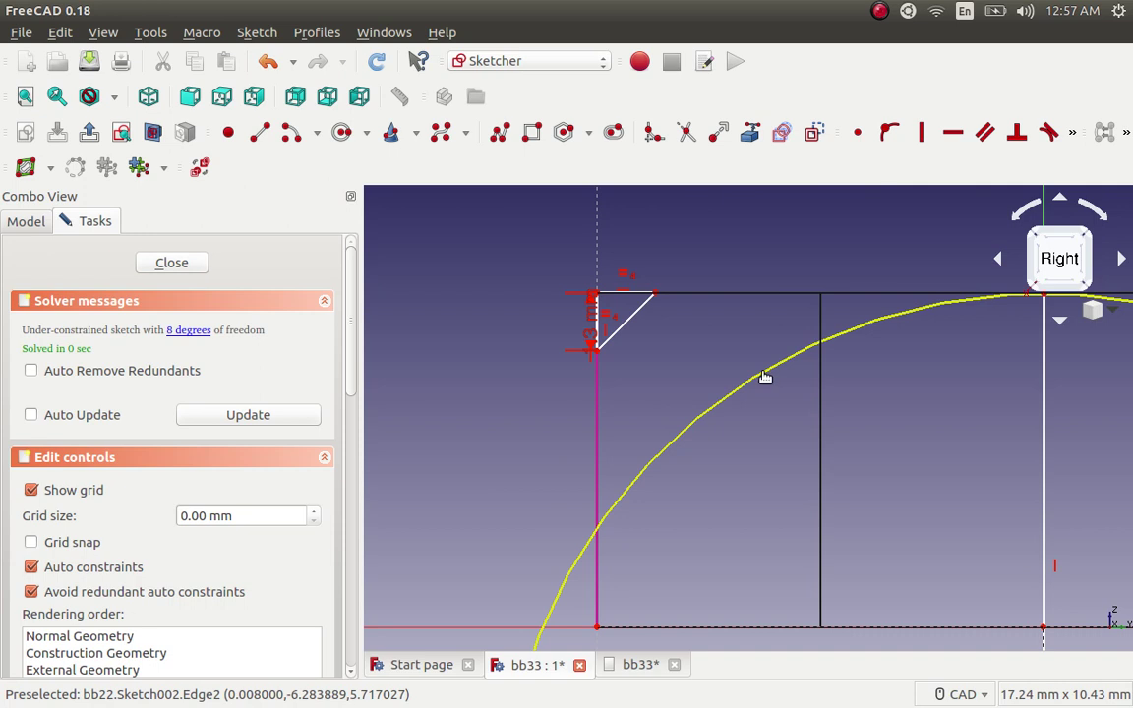
left_click(765, 377)
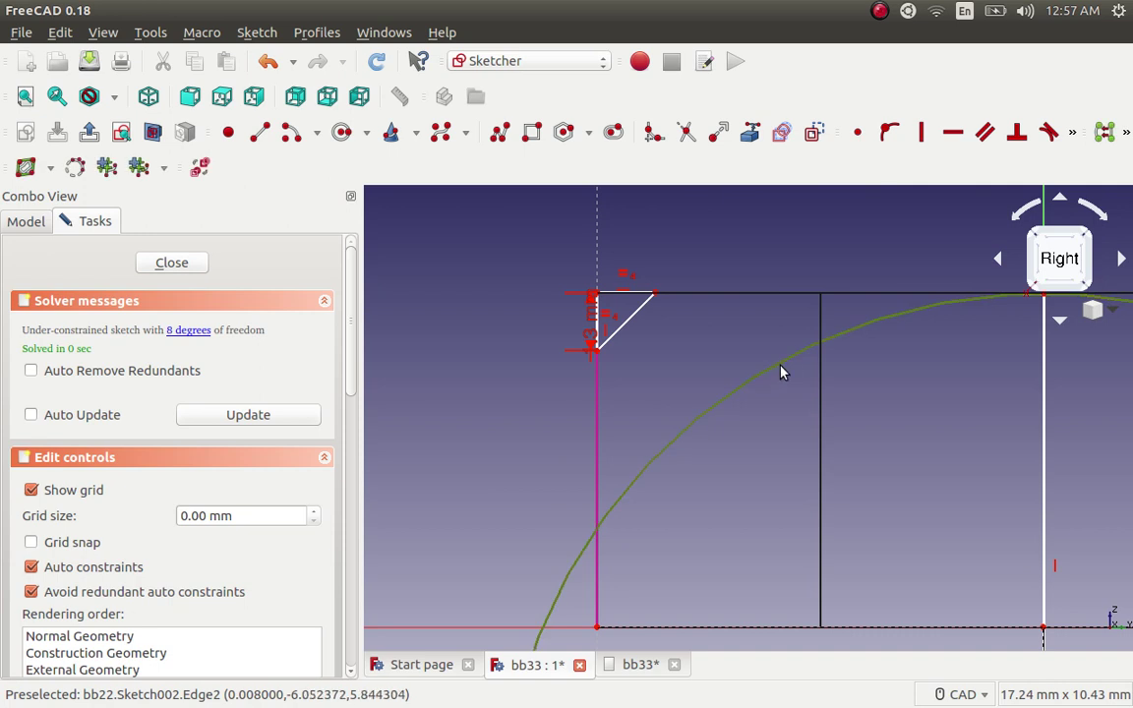
key("Delete")
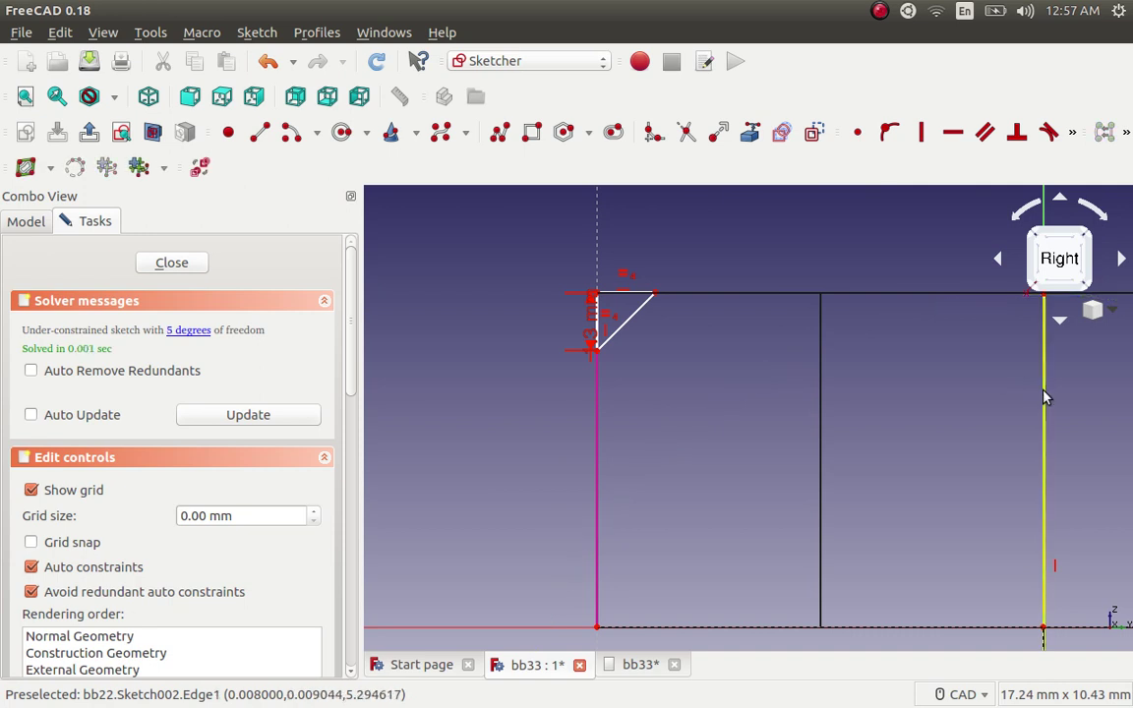
left_click(1045, 392)
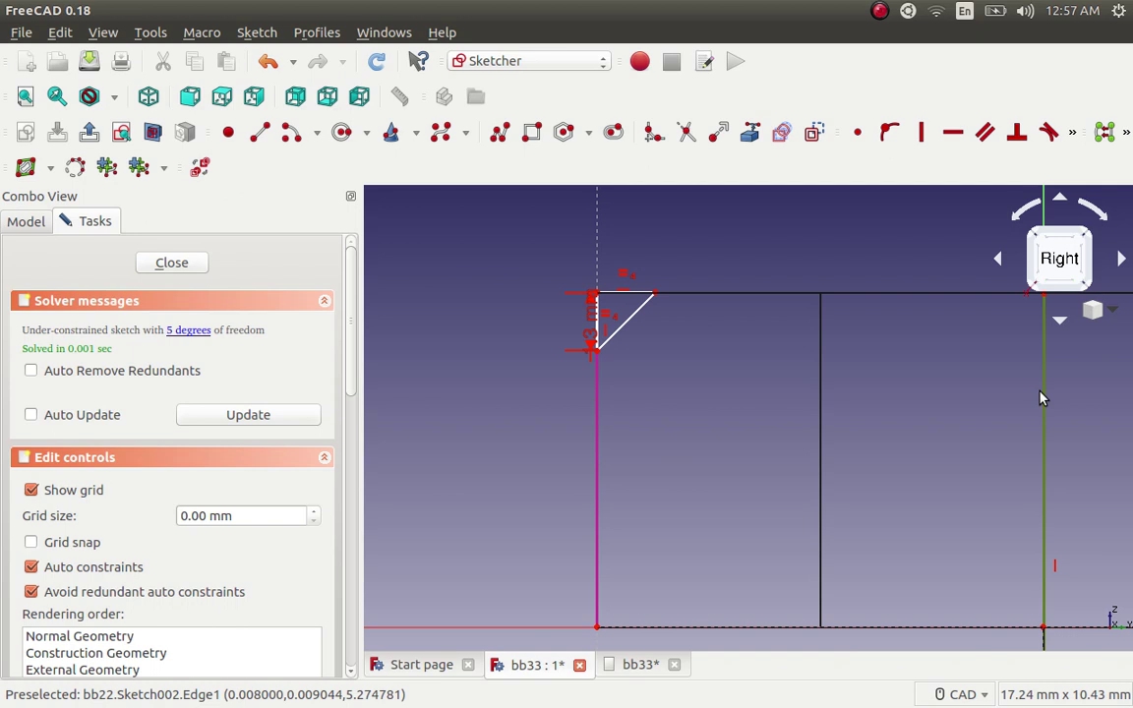
key("Delete")
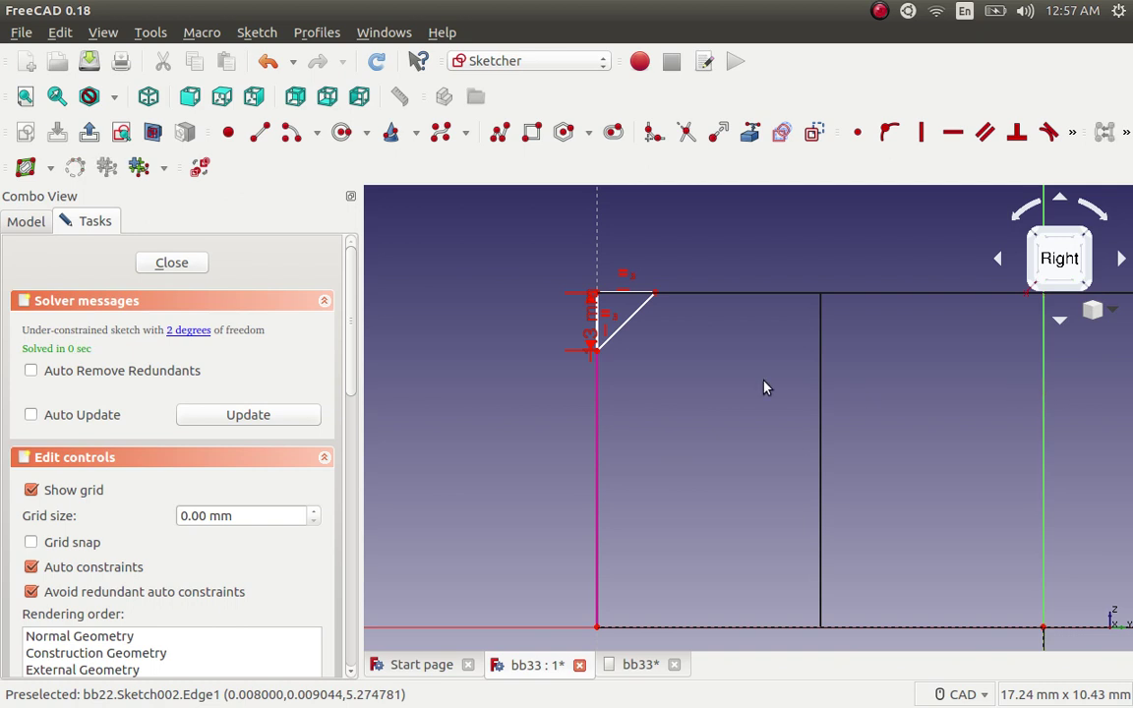
scroll(741, 382, "down", 2)
scroll(741, 382, "down", 2)
scroll(693, 350, "up", 2)
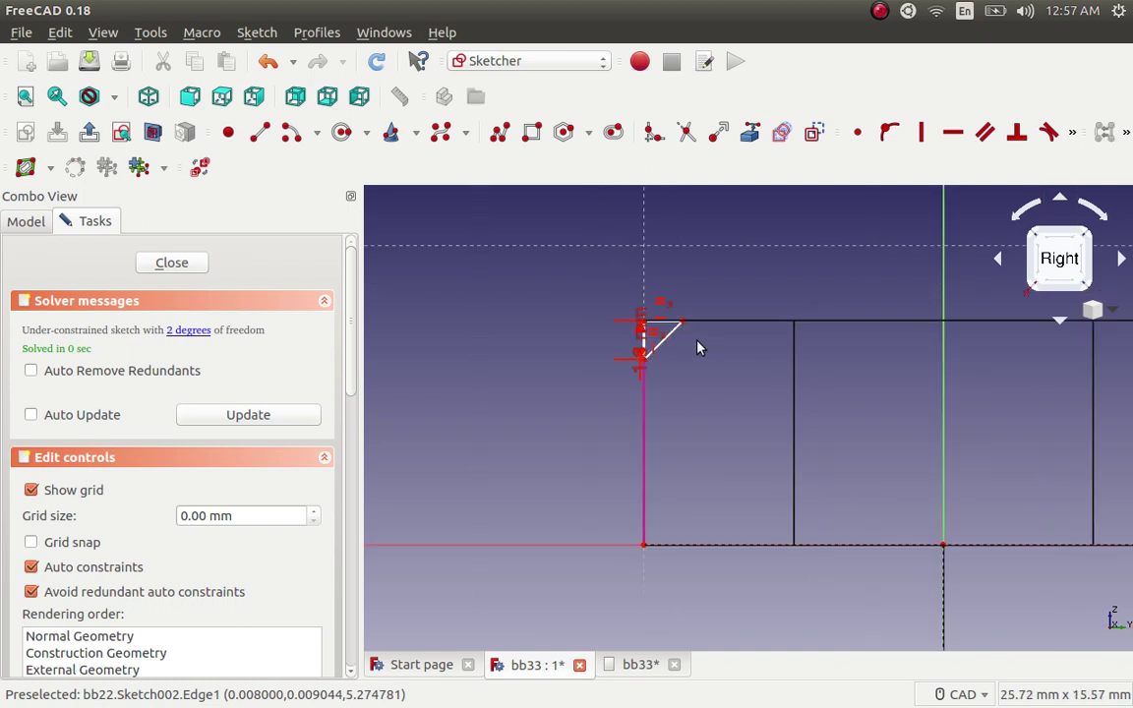
scroll(628, 314, "up", 2)
scroll(669, 315, "up", 2)
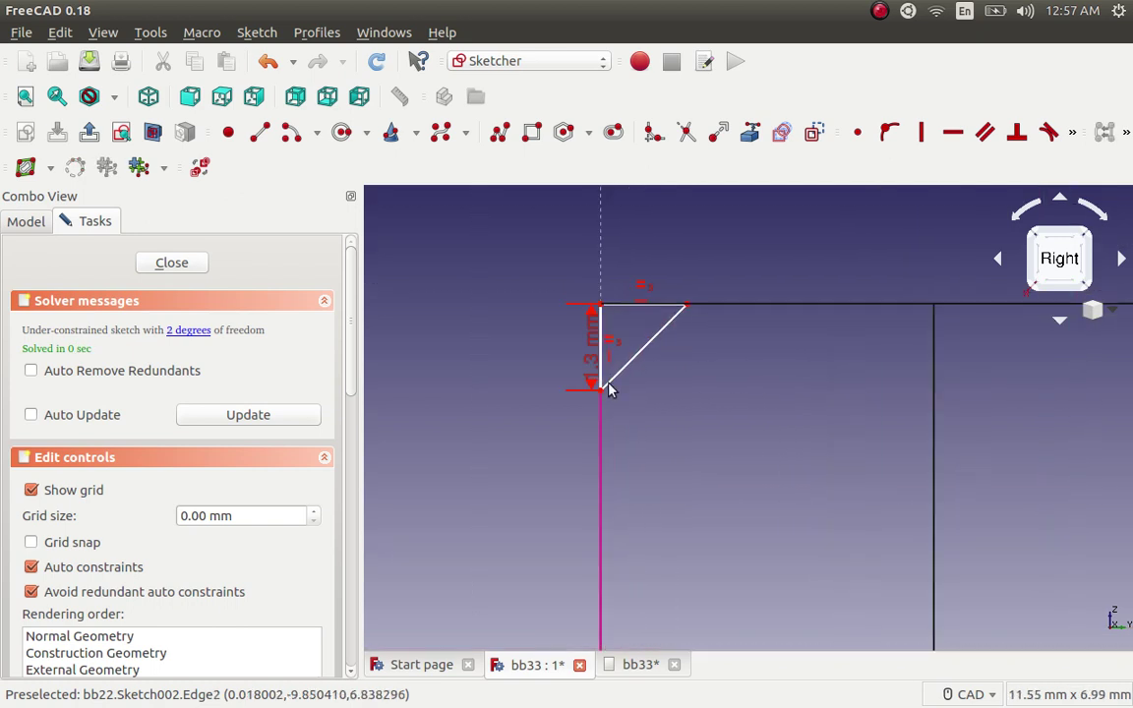
Close Sketch002 and return to the Part Design model.
left_click(171, 264)
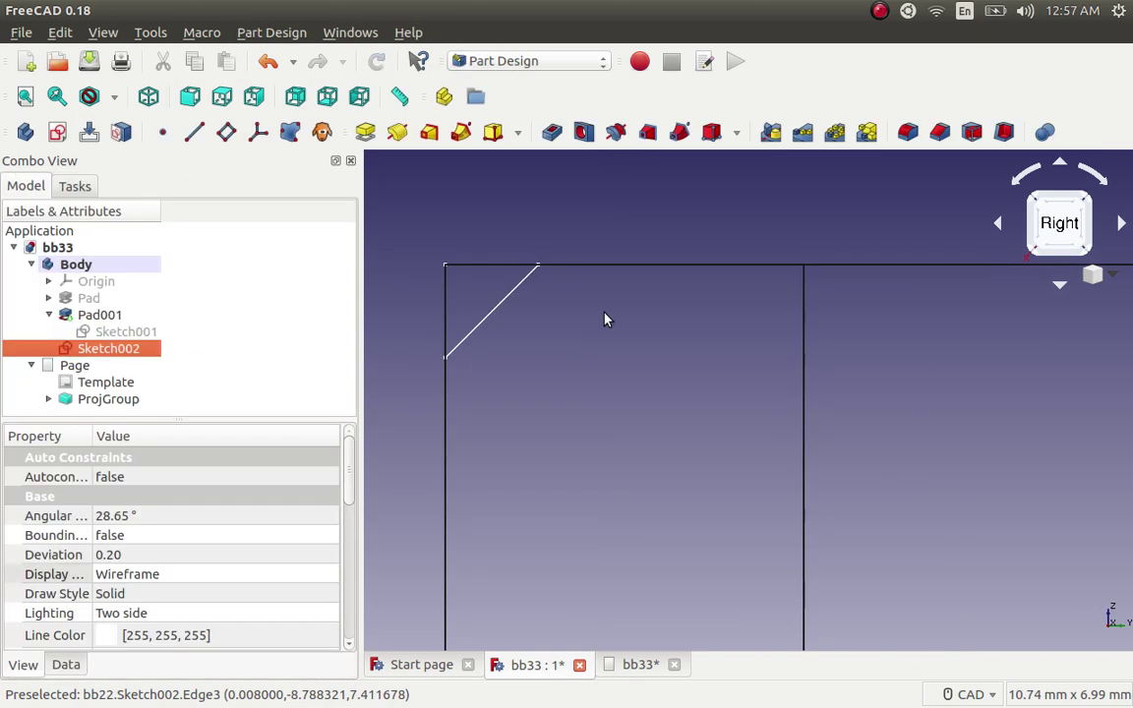
scroll(605, 319, "down", 2)
scroll(605, 319, "down", 3)
scroll(607, 319, "up", 2)
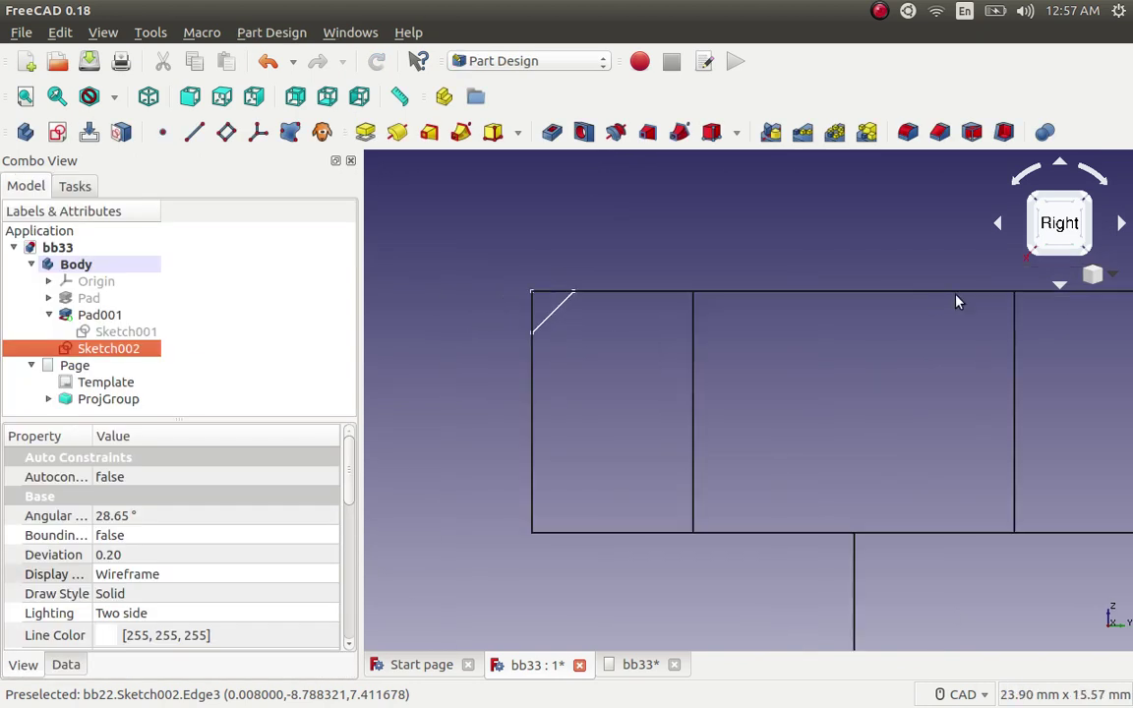
Switch to the isometric view and zoom in on the hex head.
left_click(1116, 278)
left_click(1069, 333)
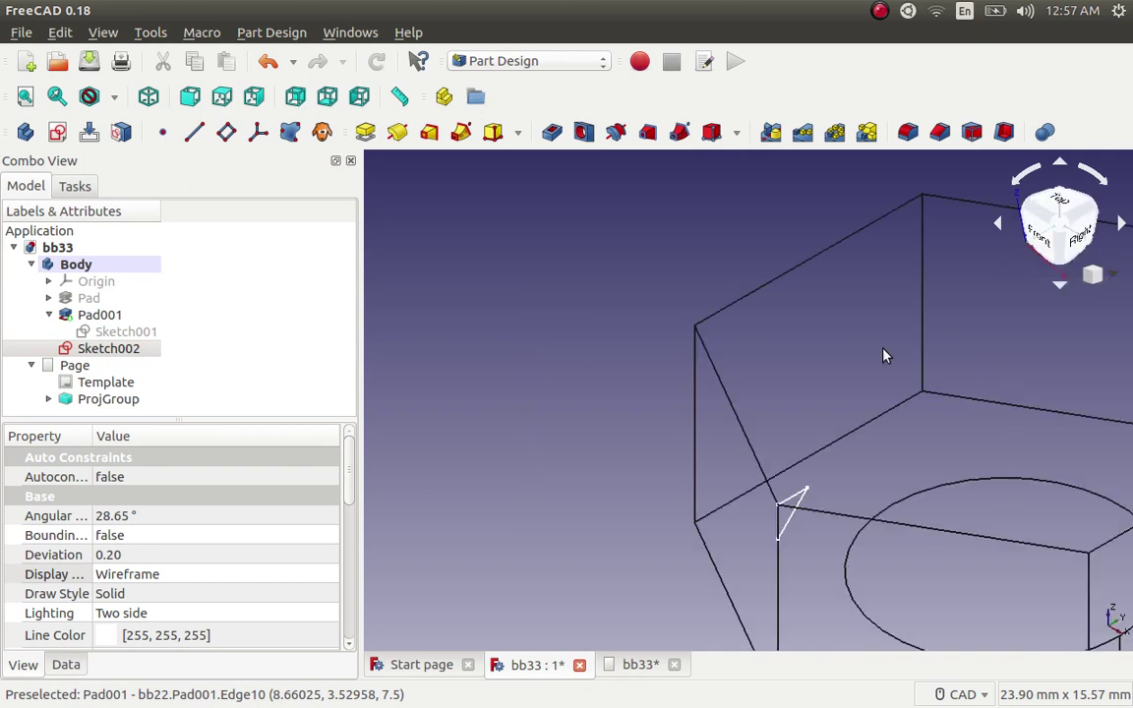
scroll(522, 328, "down", 2)
scroll(634, 393, "up", 1)
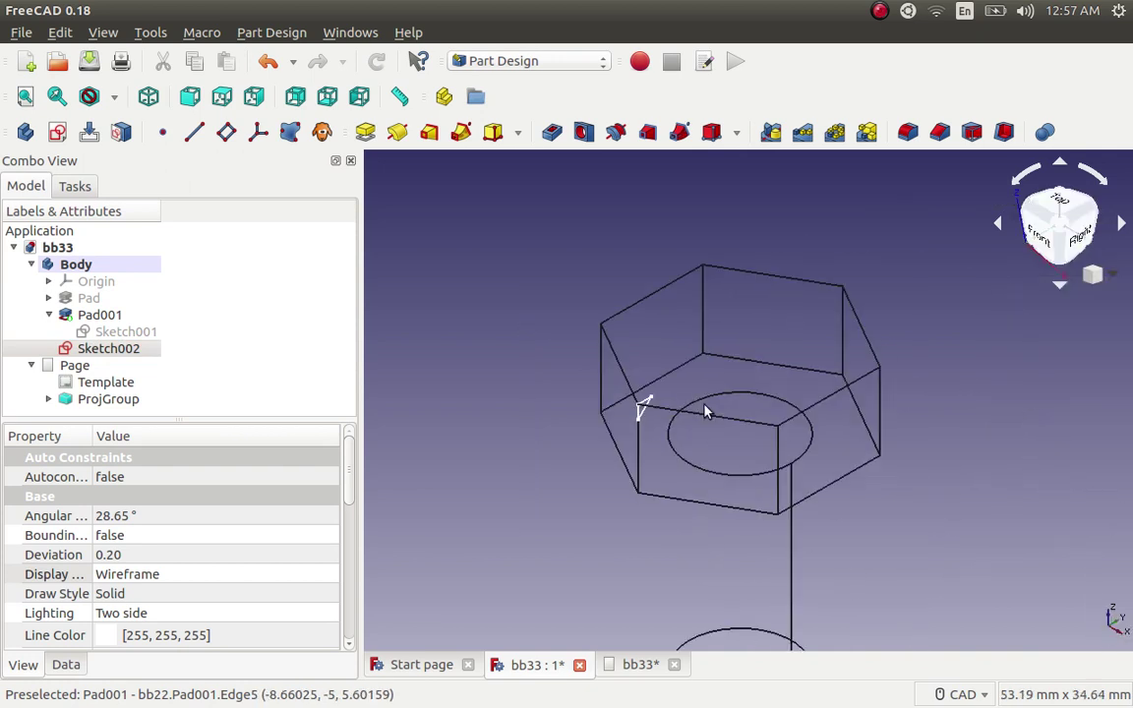
scroll(629, 393, "up", 1)
scroll(556, 404, "up", 2)
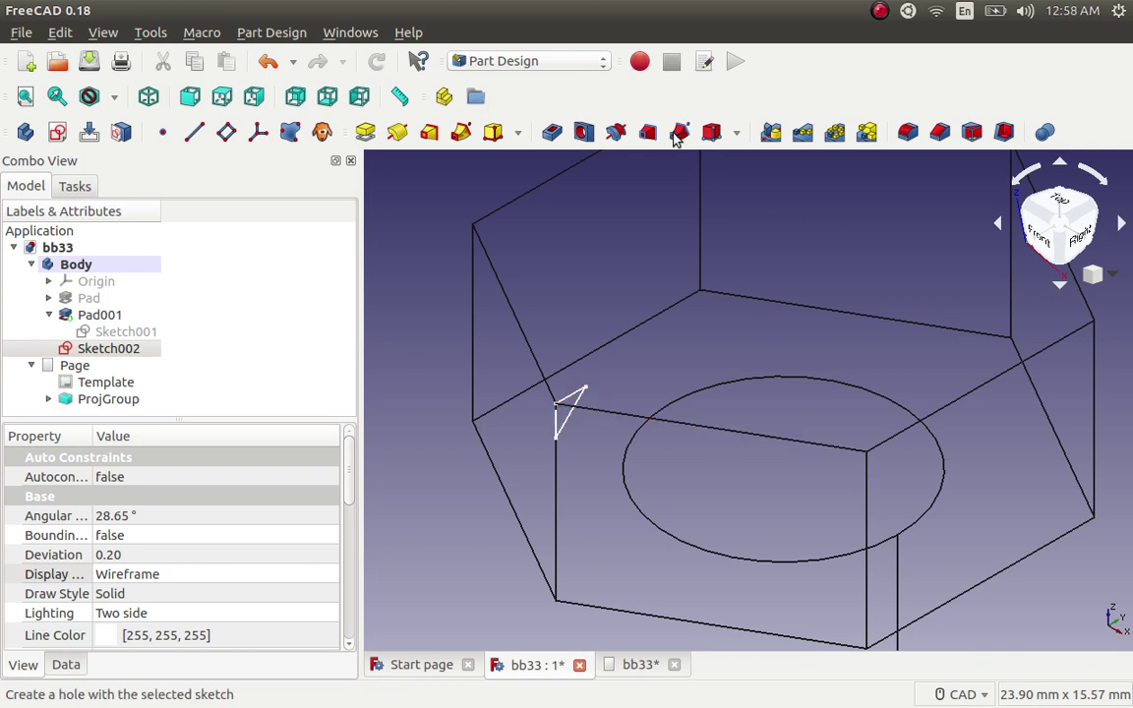
Cut a reversed 360° Groove from Sketch002 around the vertical sketch axis, instead of a Revolution.
left_click(613, 134)
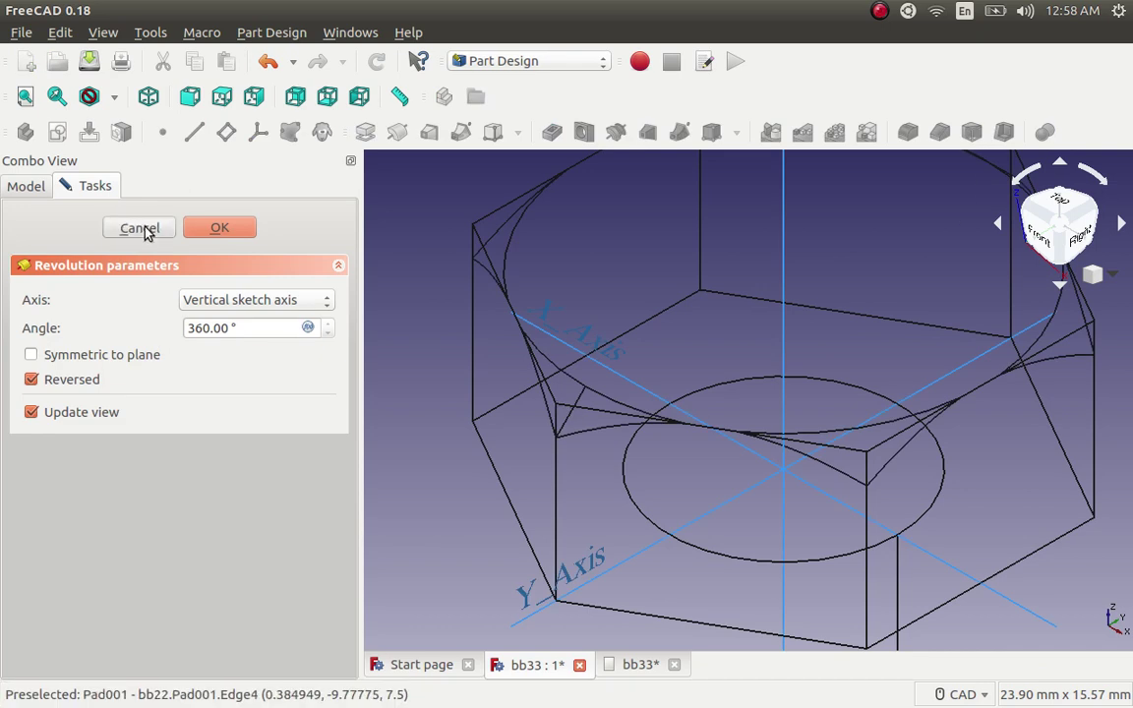
key("Escape")
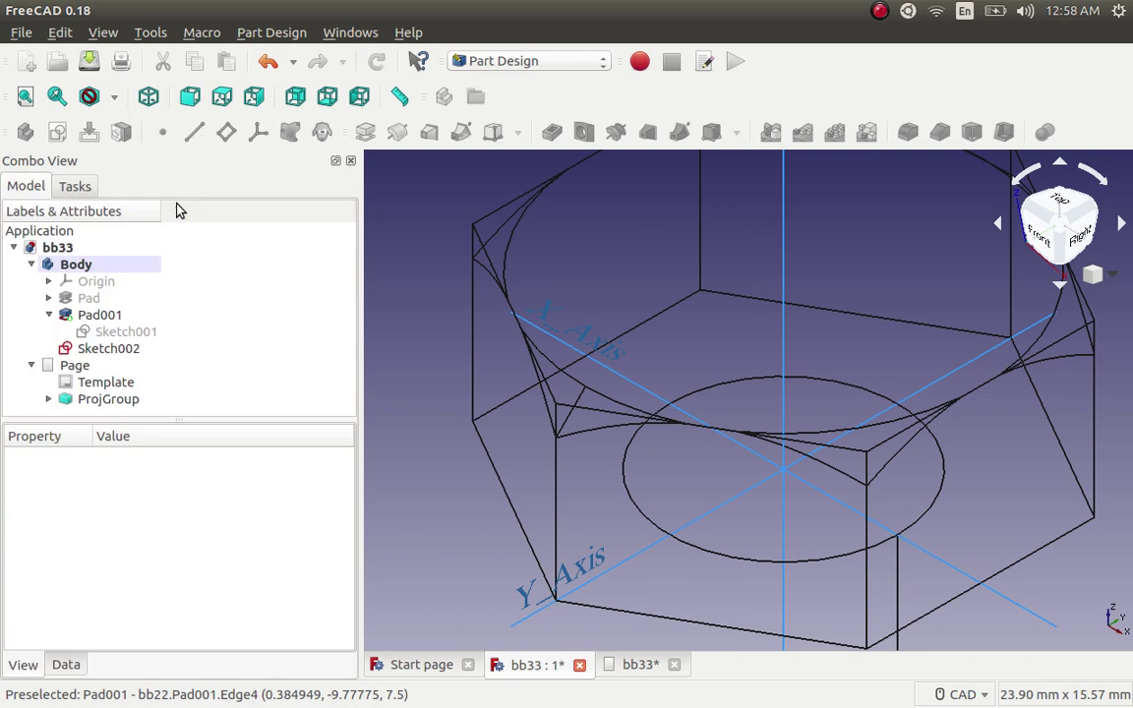
left_click(107, 350)
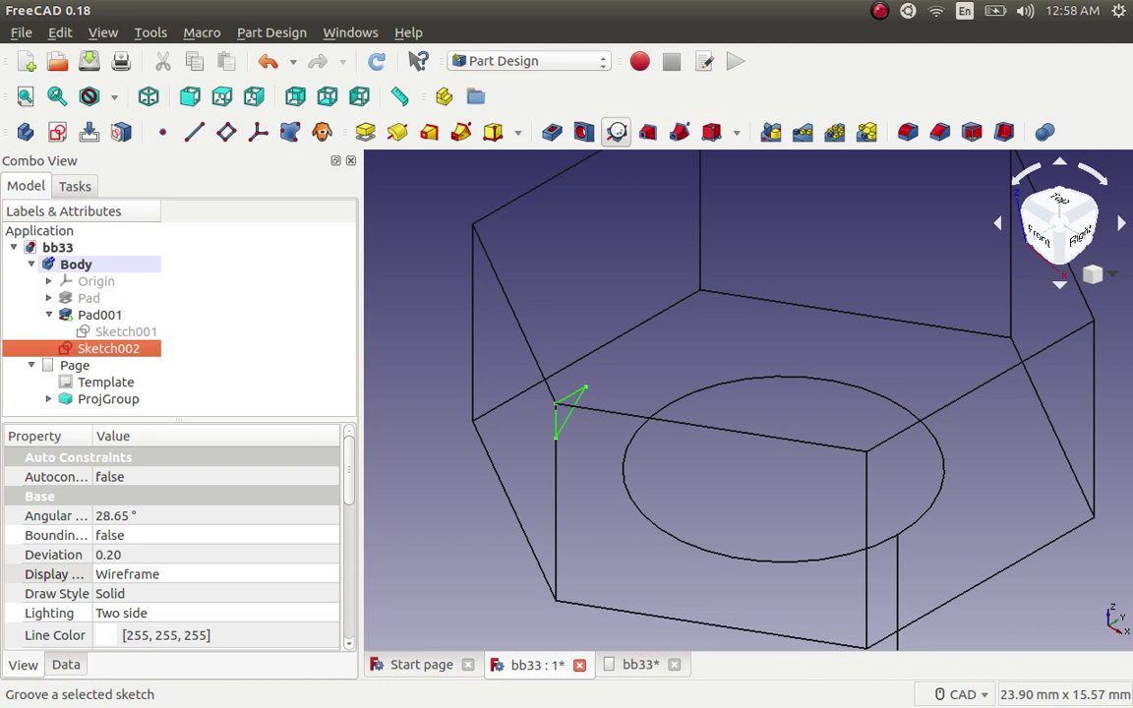
left_click(617, 134)
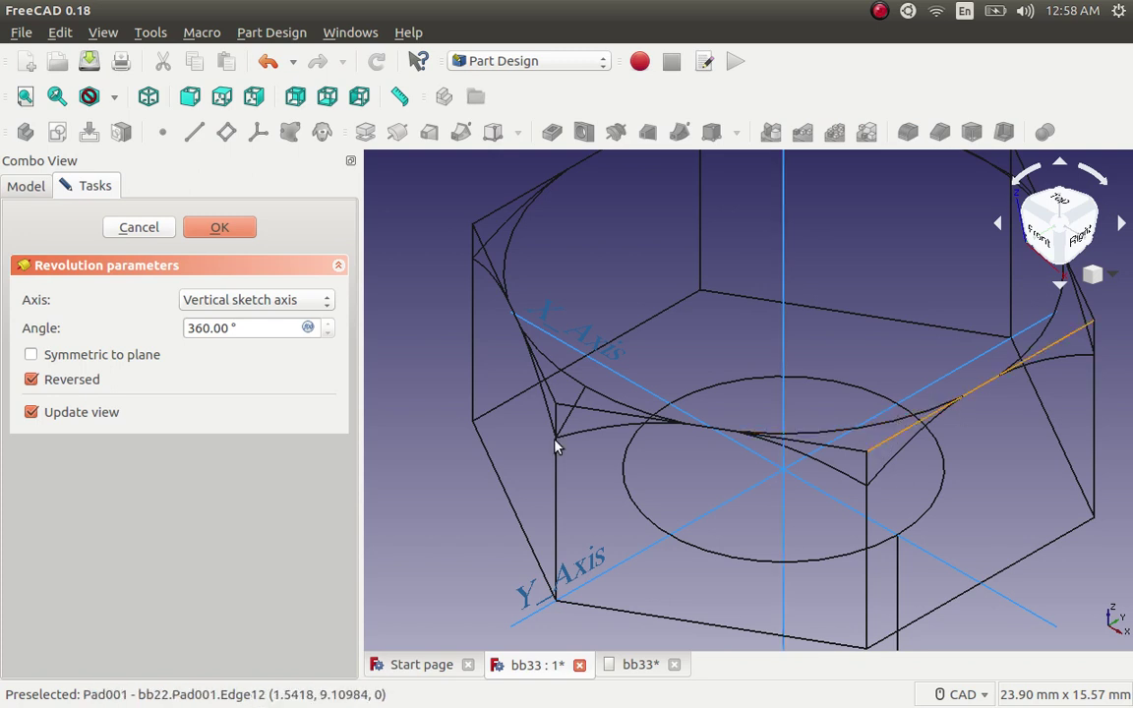
left_click(218, 229)
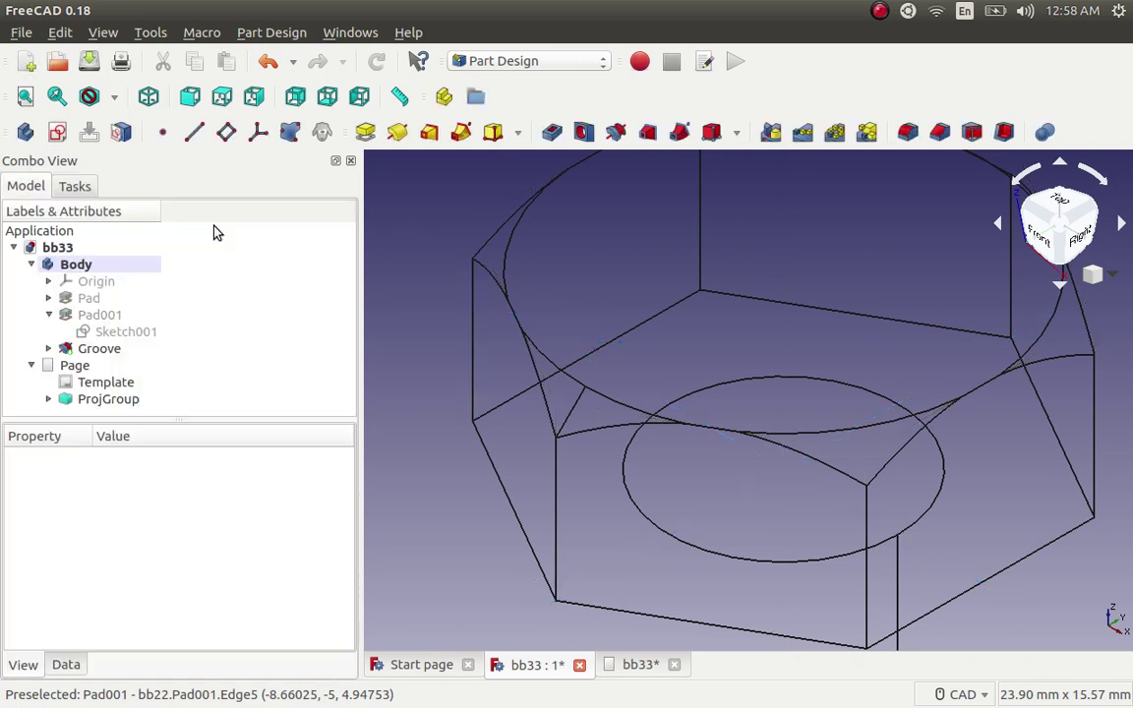
Set the Body's Display Mode to Flat Lines and zoom out to see the whole bolt.
left_click(86, 348)
left_click(74, 266)
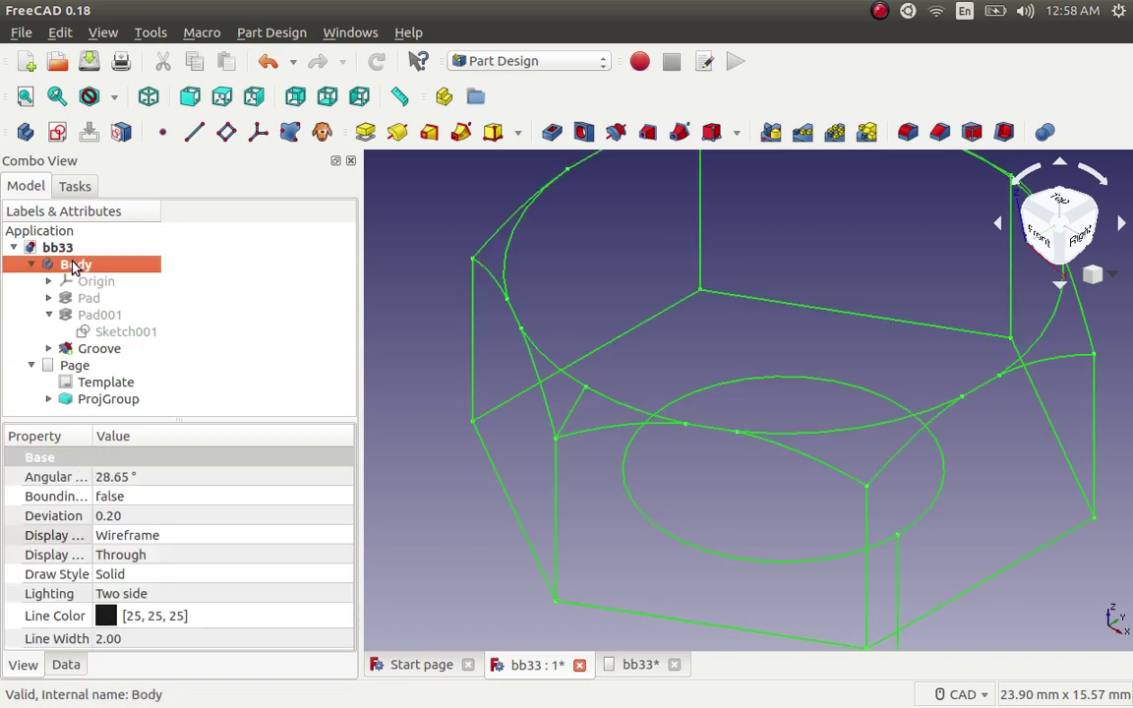
left_click(182, 535)
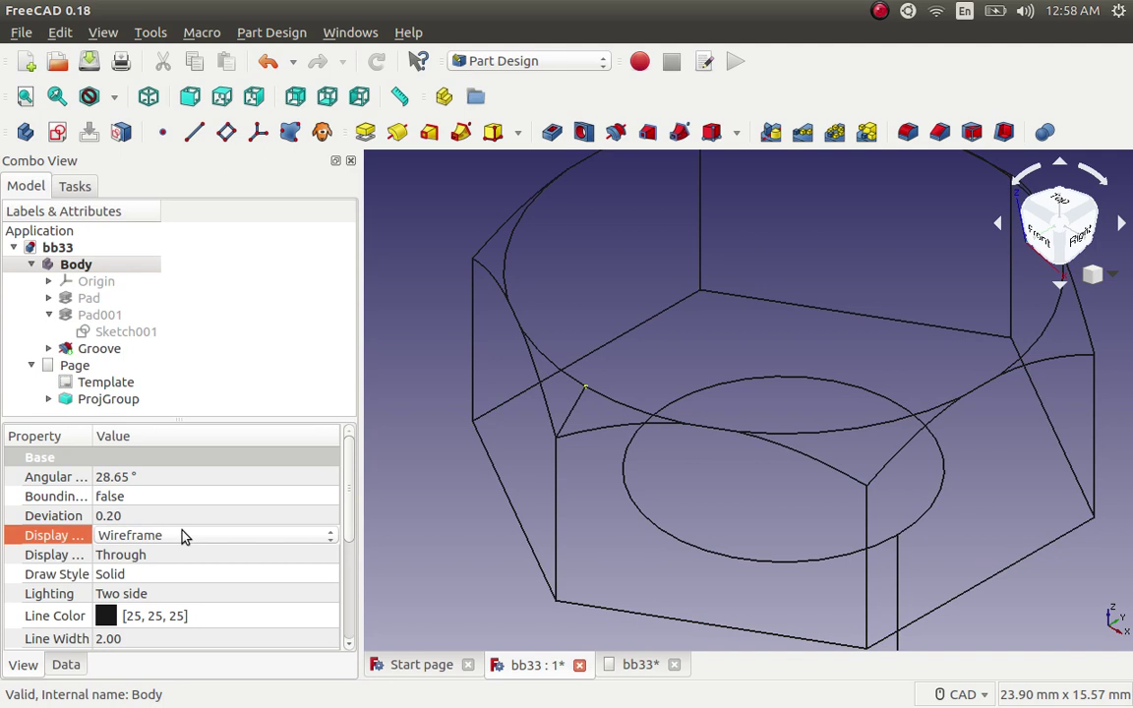
left_click(182, 535)
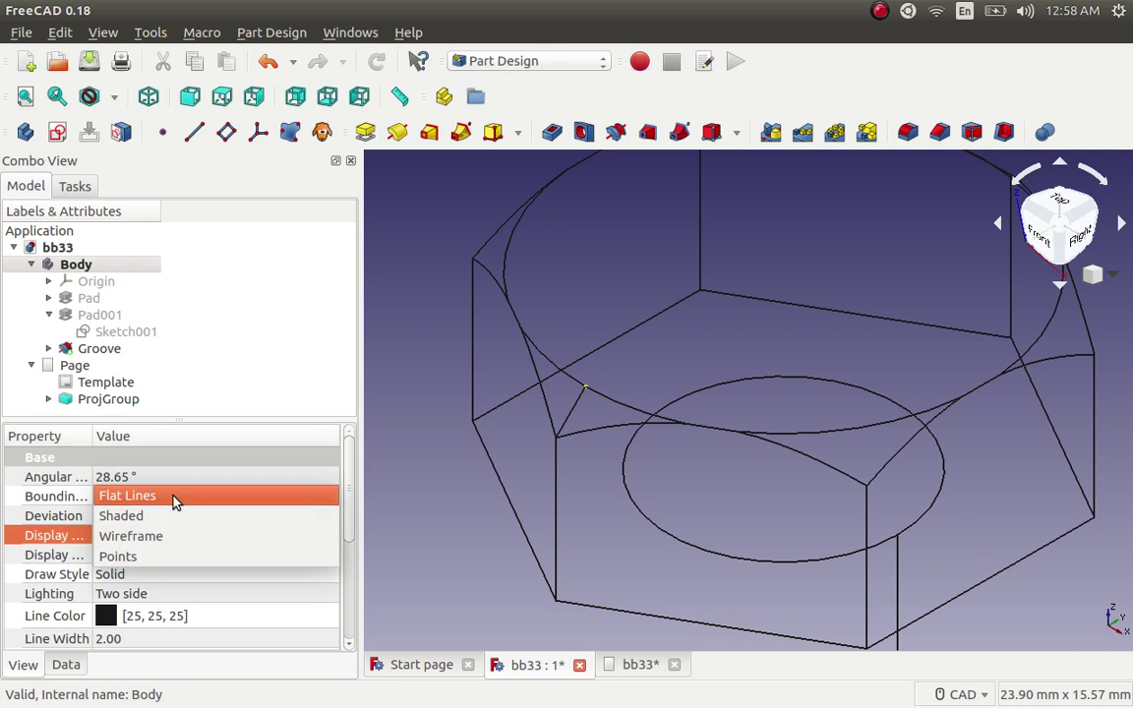
key("Escape")
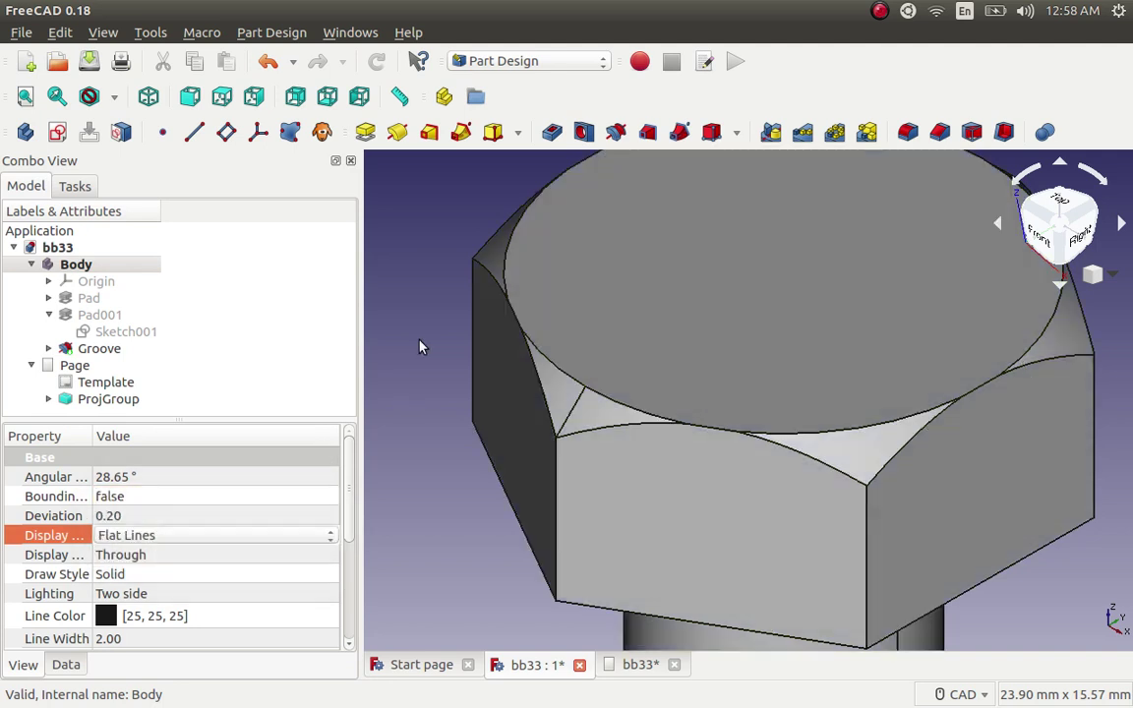
scroll(419, 347, "down", 1)
scroll(419, 347, "down", 1)
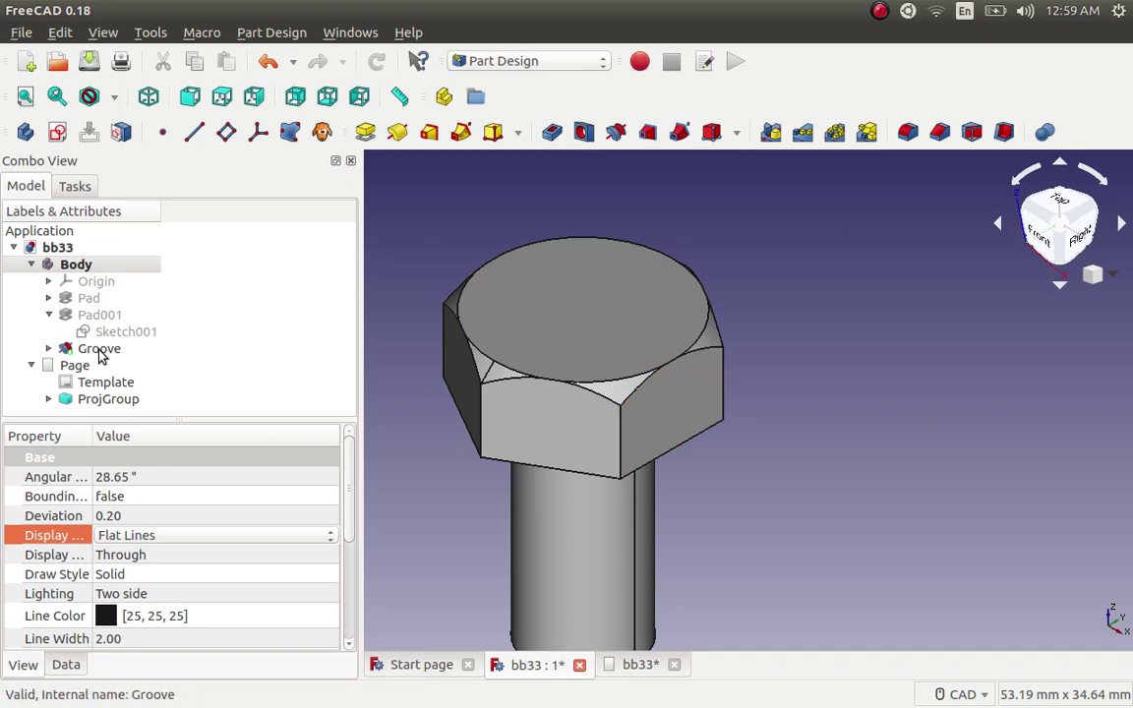
Expand the Groove and open its profile sketch Sketch002 for editing.
left_click(49, 349)
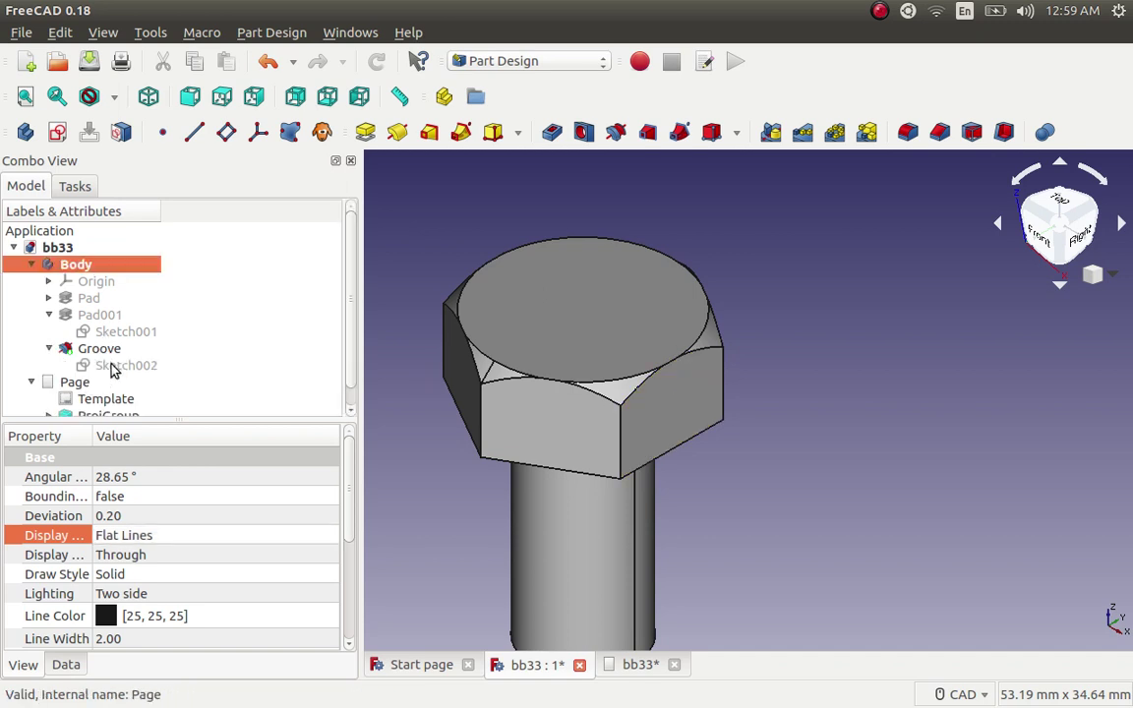
left_click(125, 366)
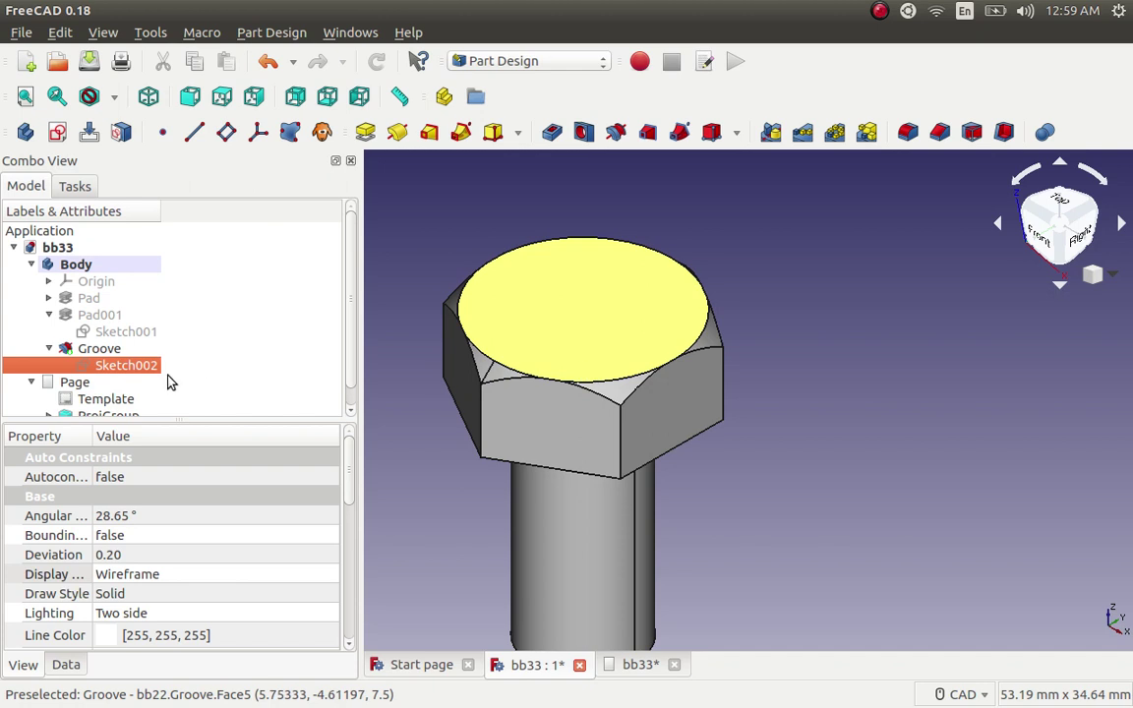
double_click(101, 366)
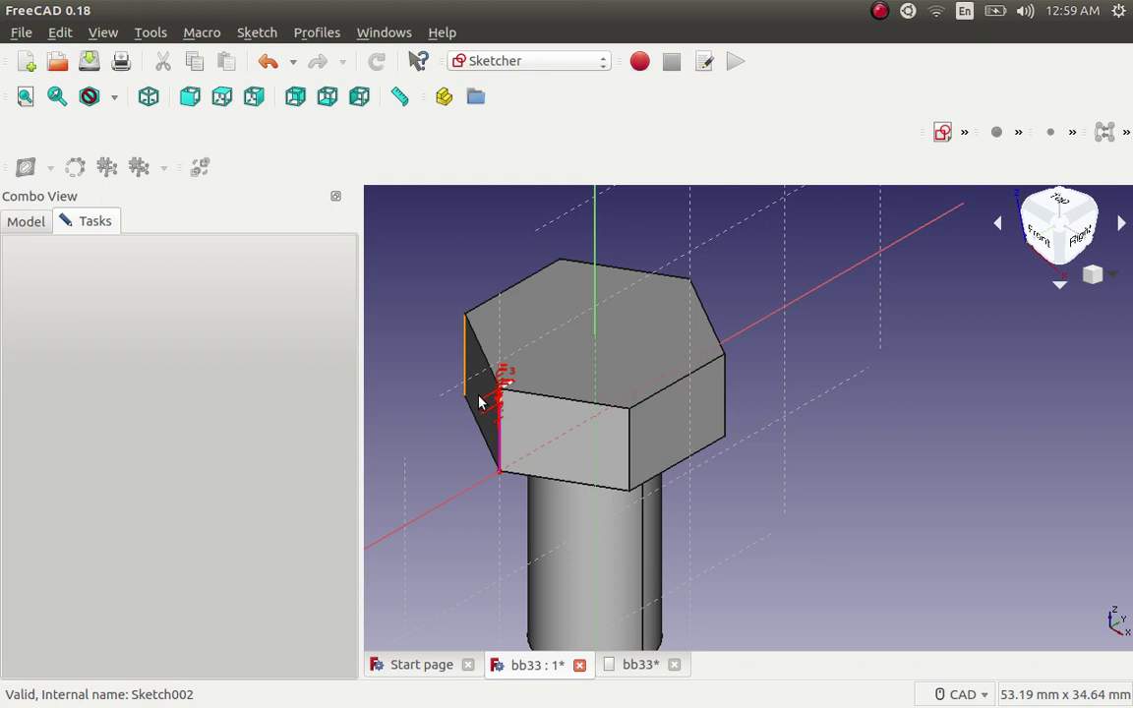
scroll(505, 355, "up", 2)
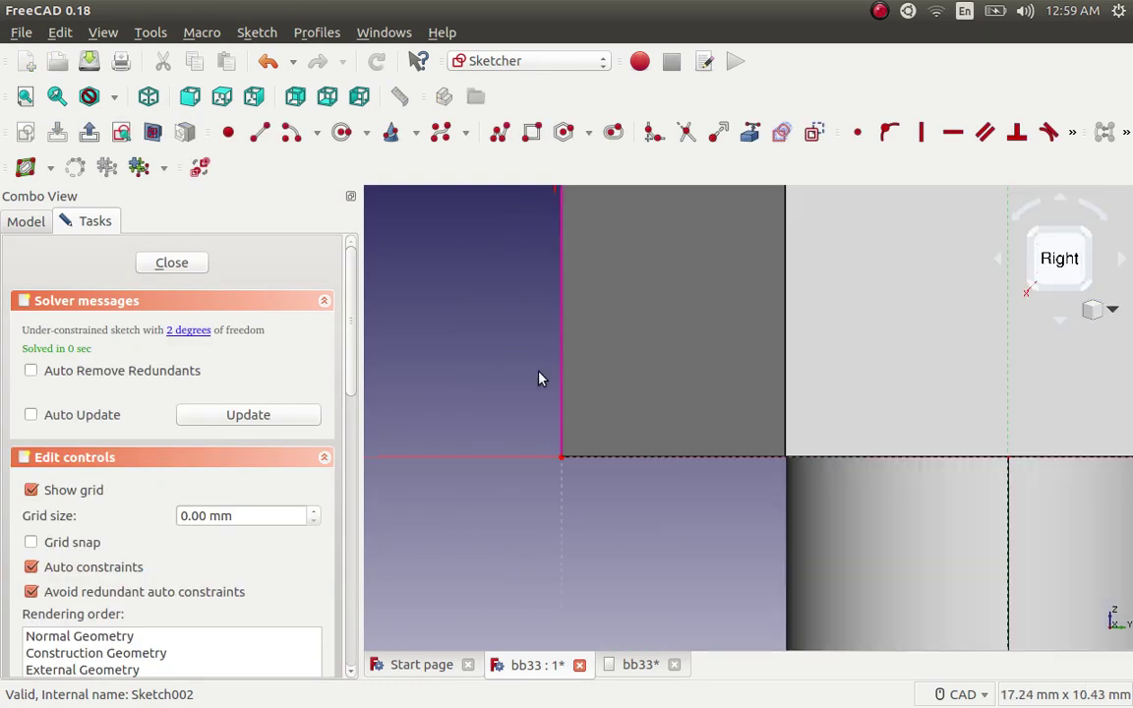
scroll(545, 215, "up", 1)
scroll(542, 213, "up", 1)
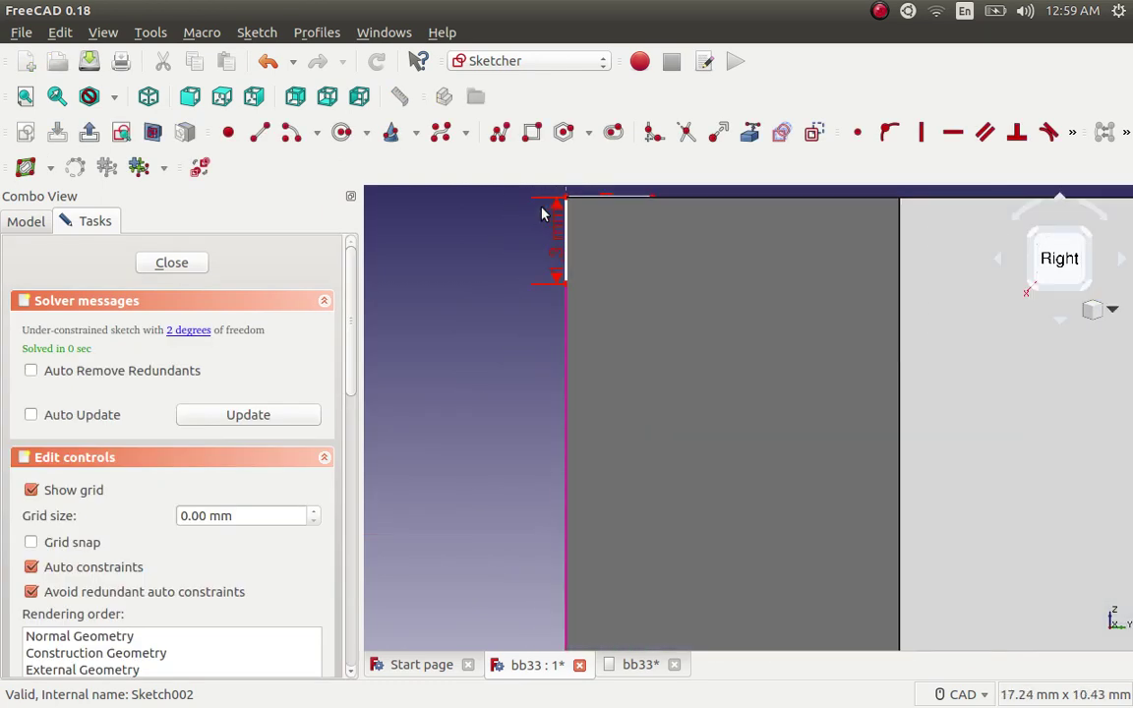
scroll(542, 214, "up", 1)
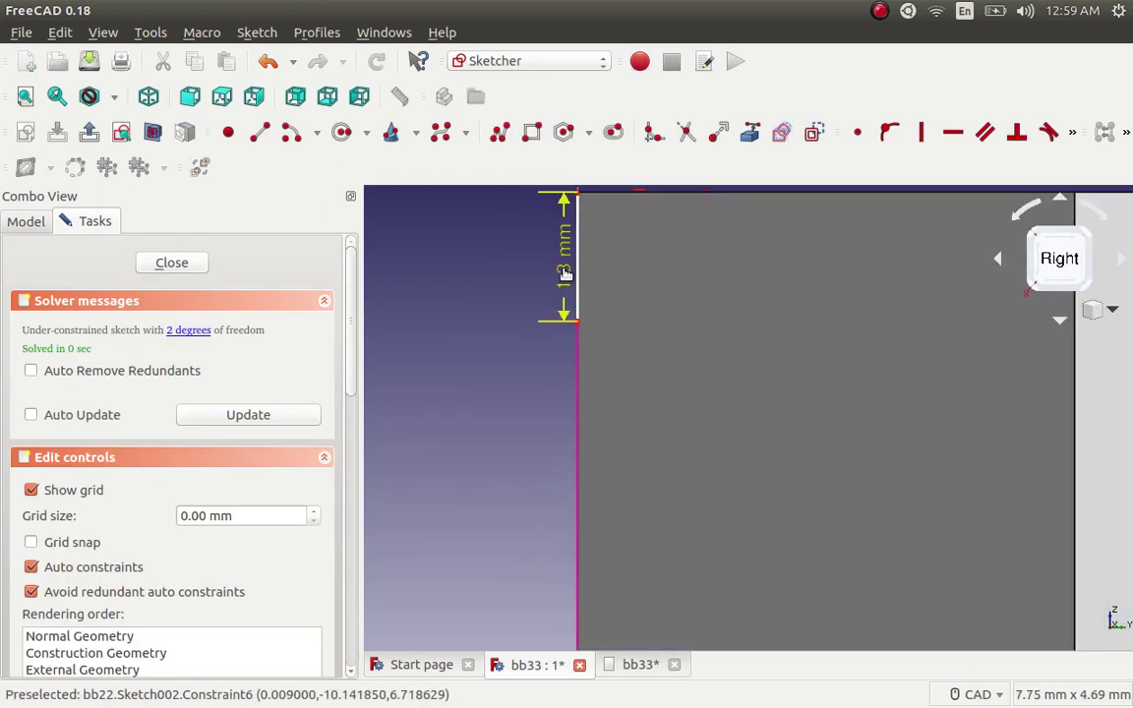
Change the 1.30 mm length constraint to 1.50 mm and close the sketch.
left_click(564, 276)
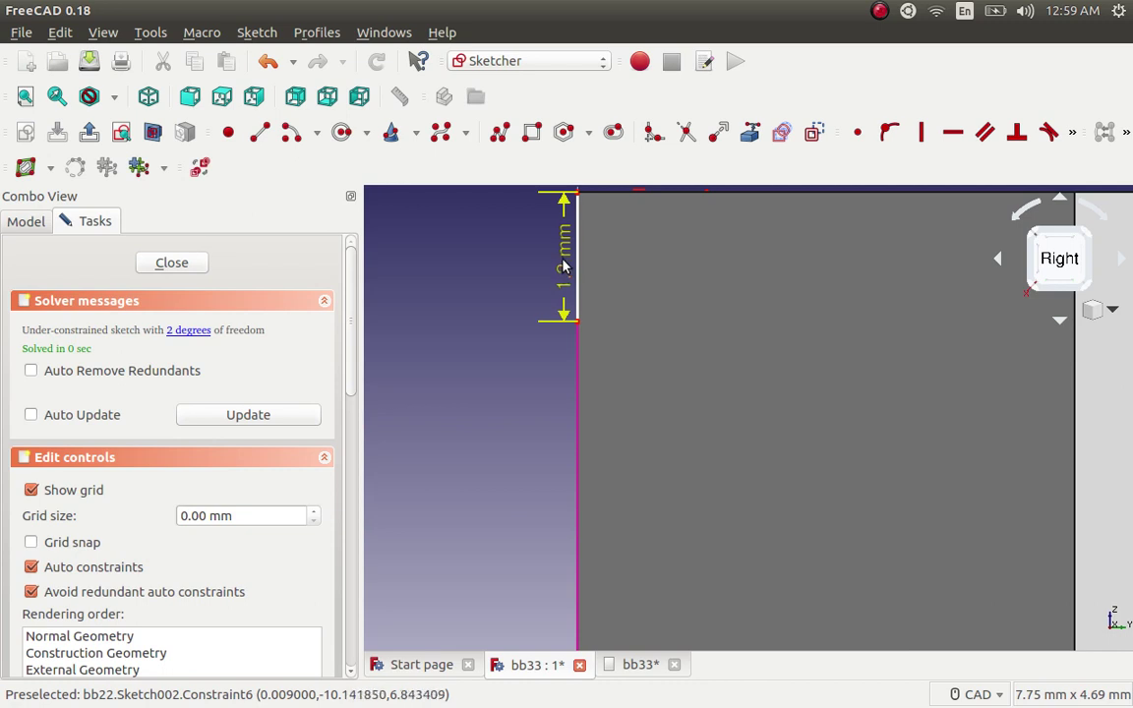
double_click(564, 277)
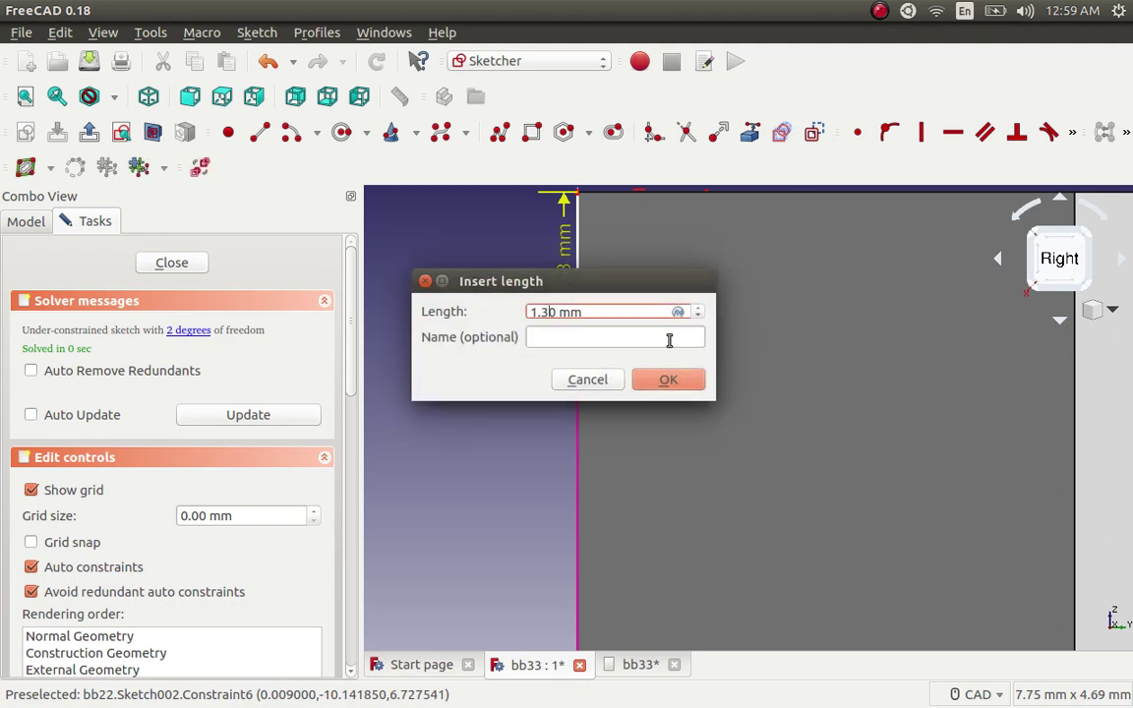
key("BackSpace")
type("5")
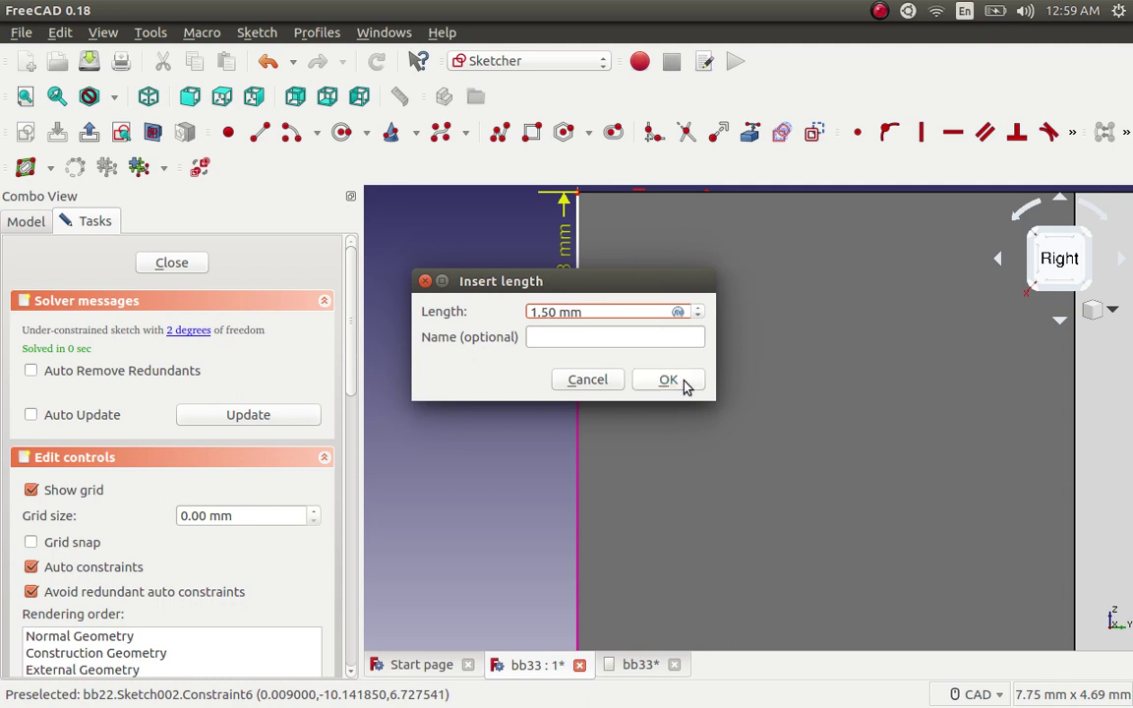
left_click(683, 383)
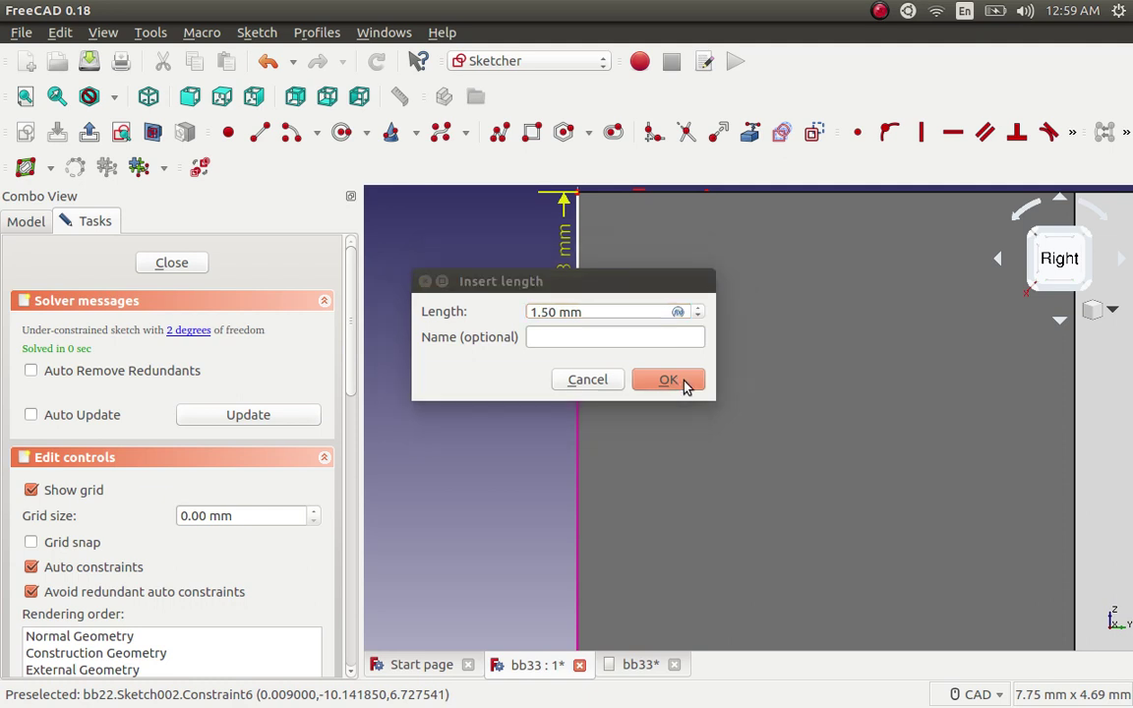
left_click(197, 266)
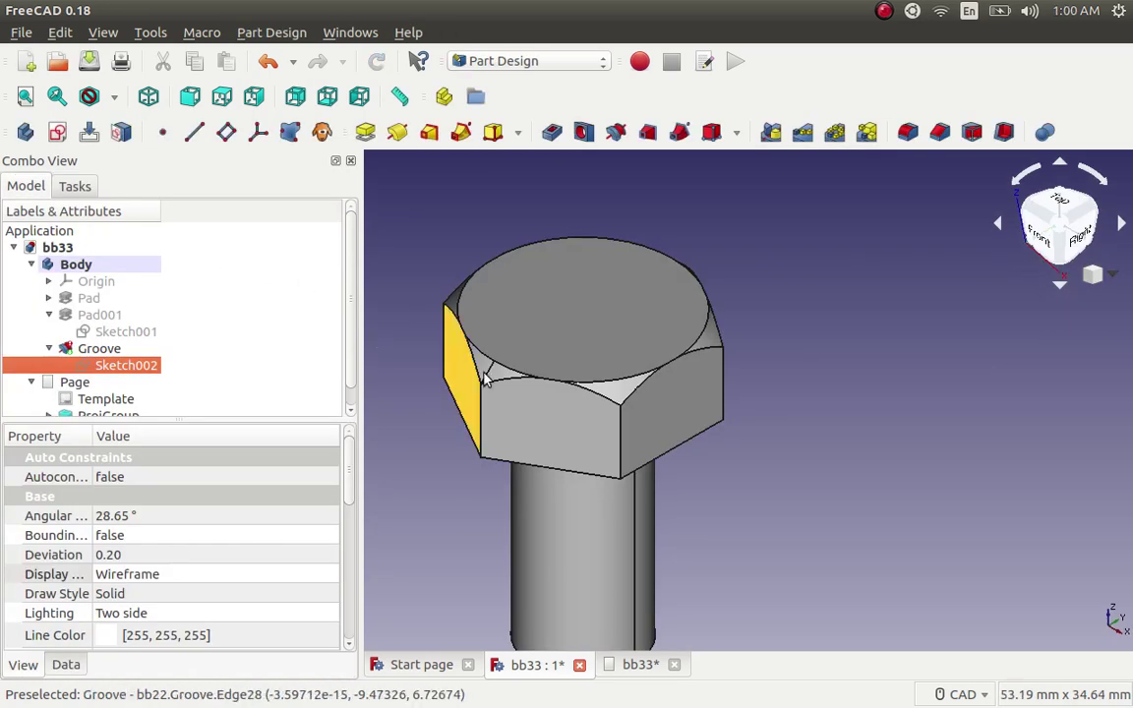
scroll(673, 366, "up", 2)
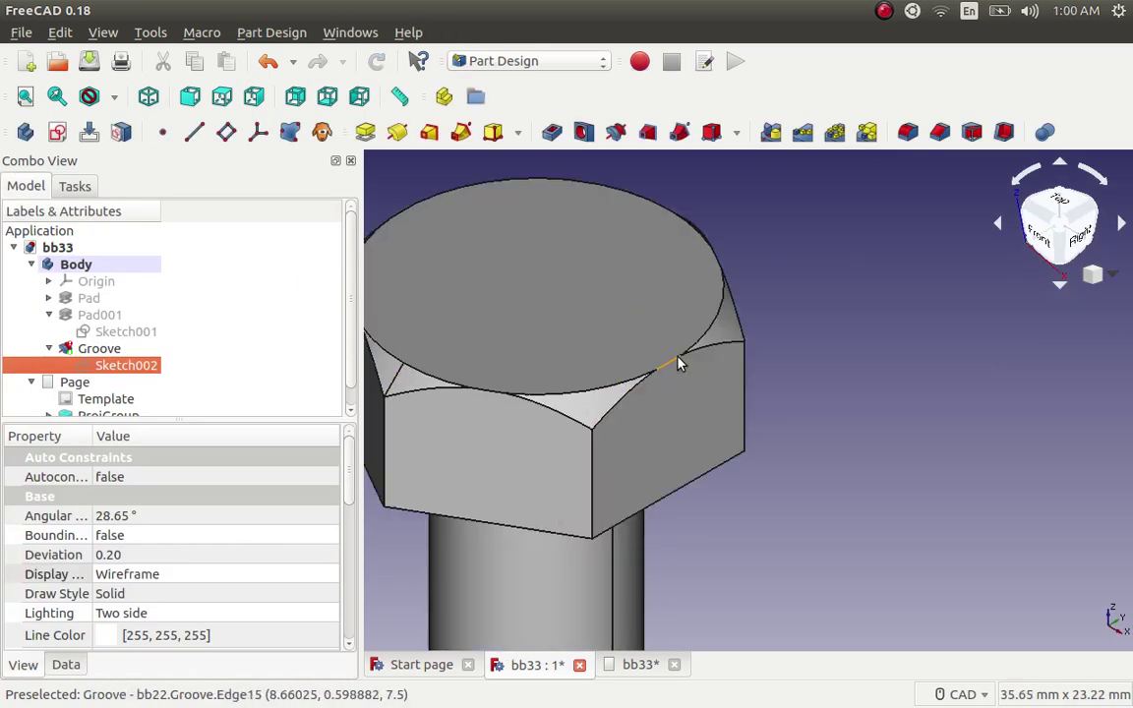
scroll(659, 379, "up", 5)
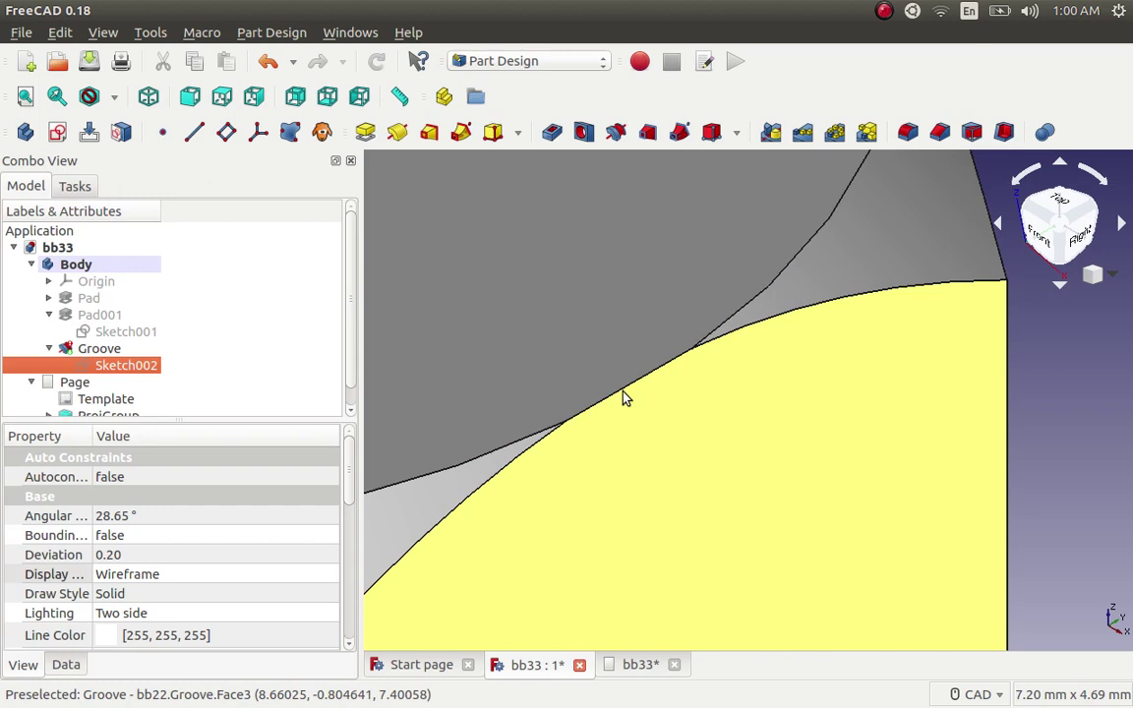
scroll(739, 361, "down", 4)
scroll(740, 359, "down", 2)
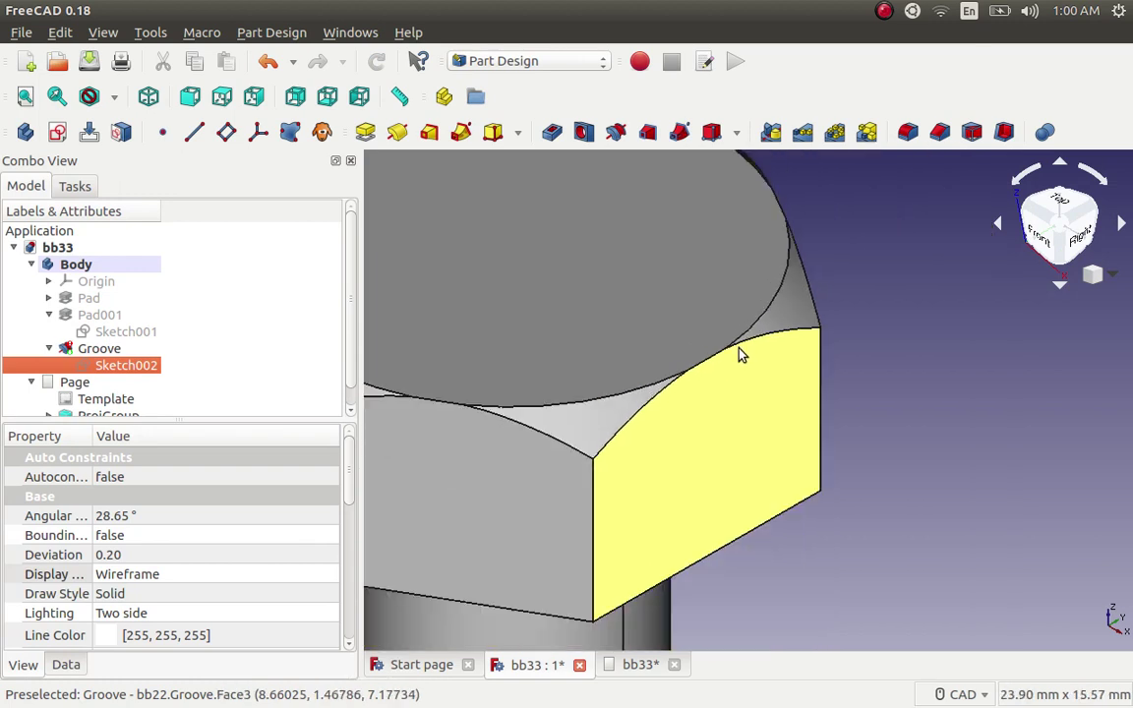
scroll(742, 356, "down", 2)
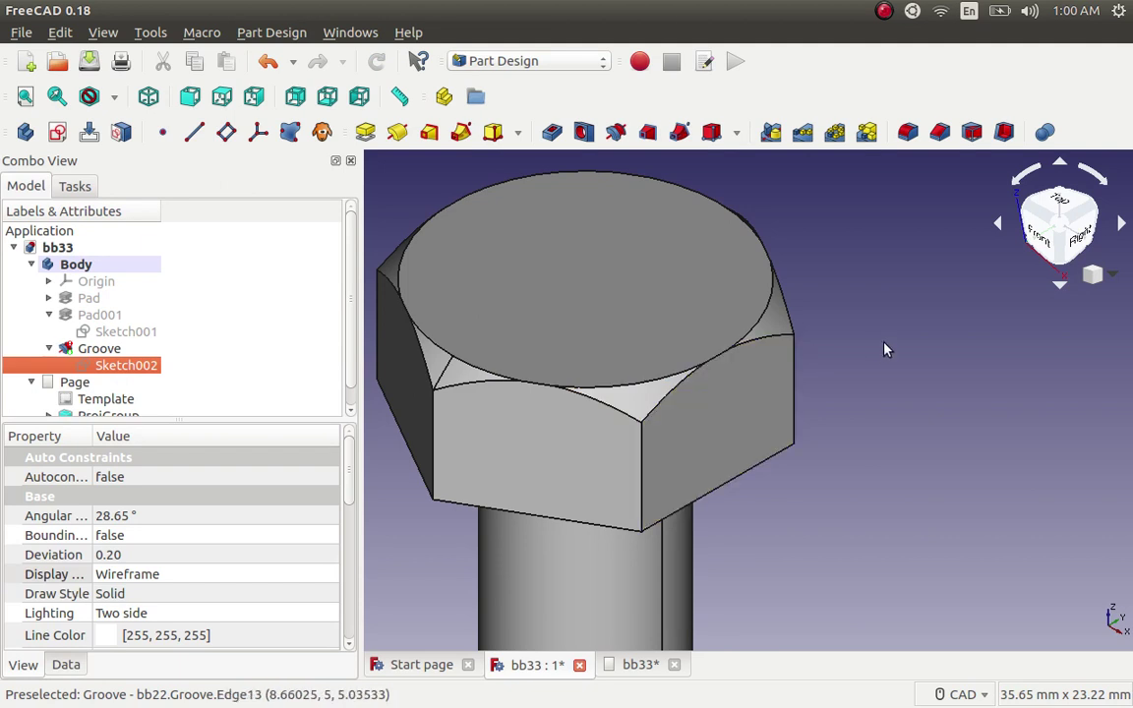
scroll(887, 347, "down", 2)
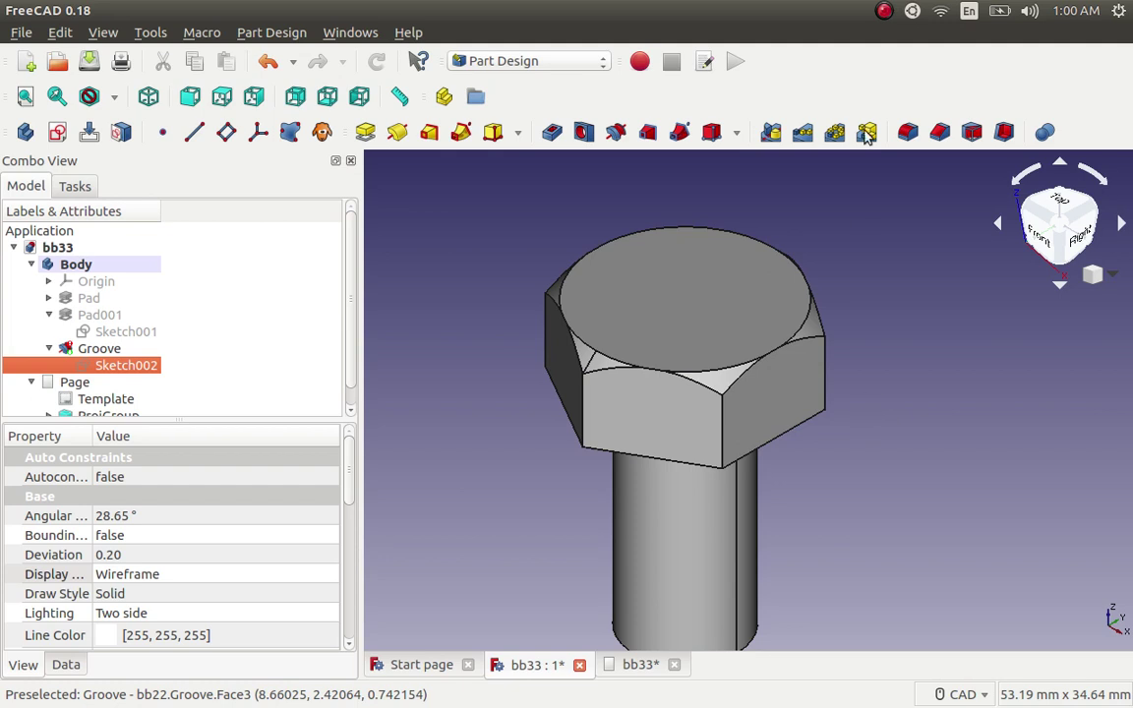
left_click(885, 11)
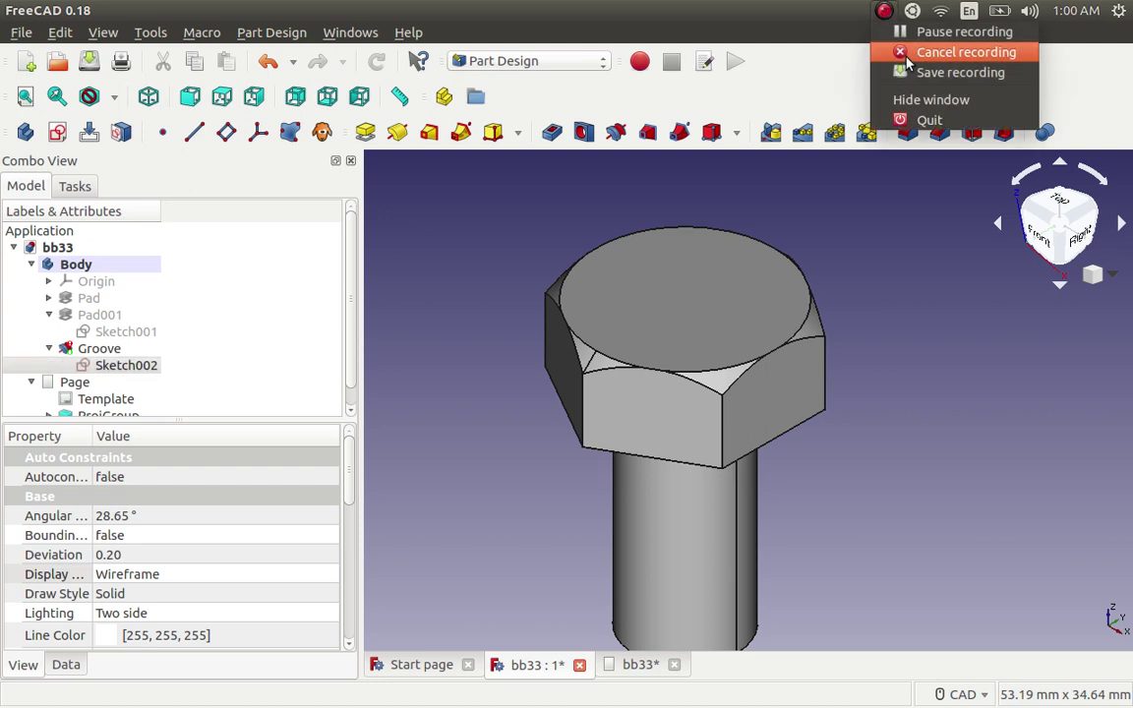